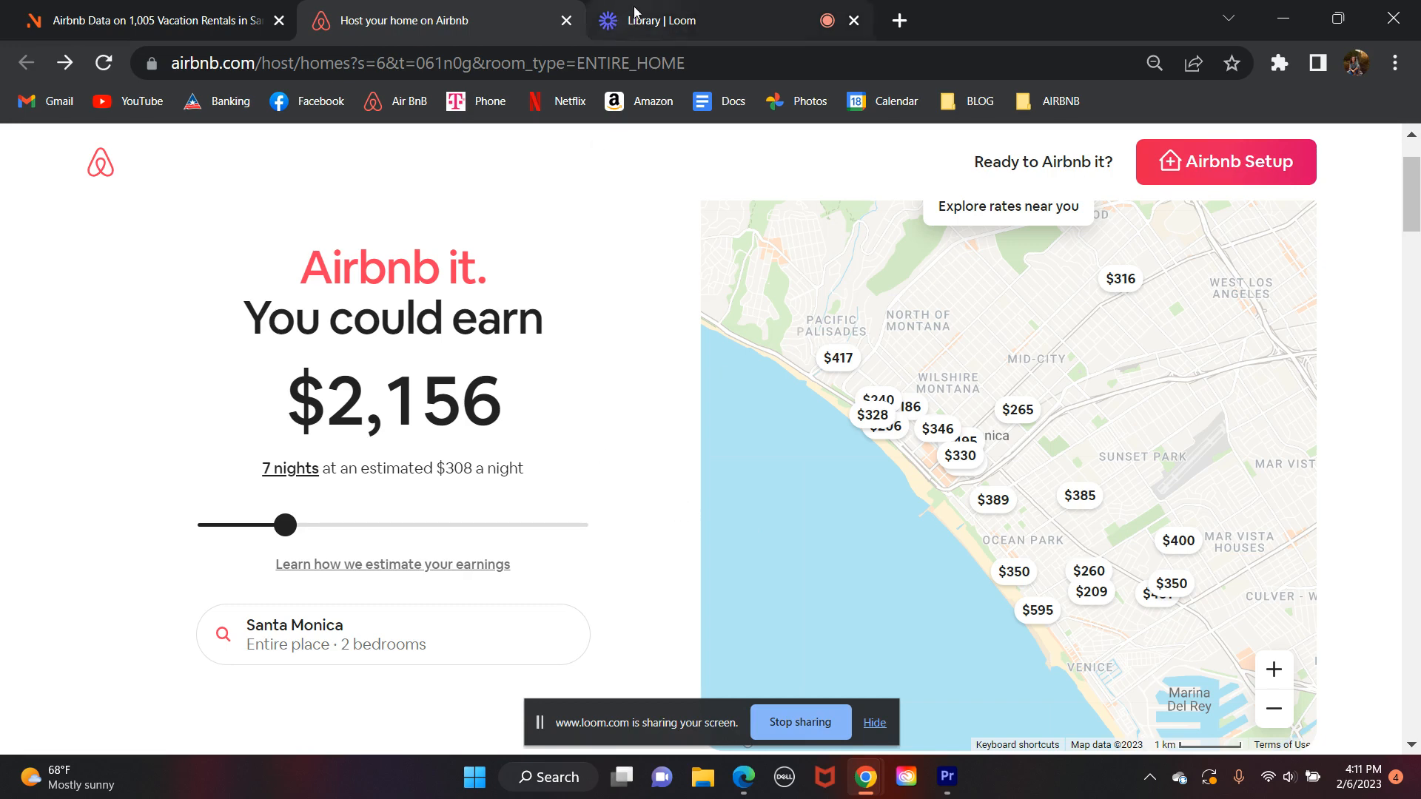
Step: Set the address or area of the earnings estimate to Santa Monica, CA
scroll(524, 275, down, 5)
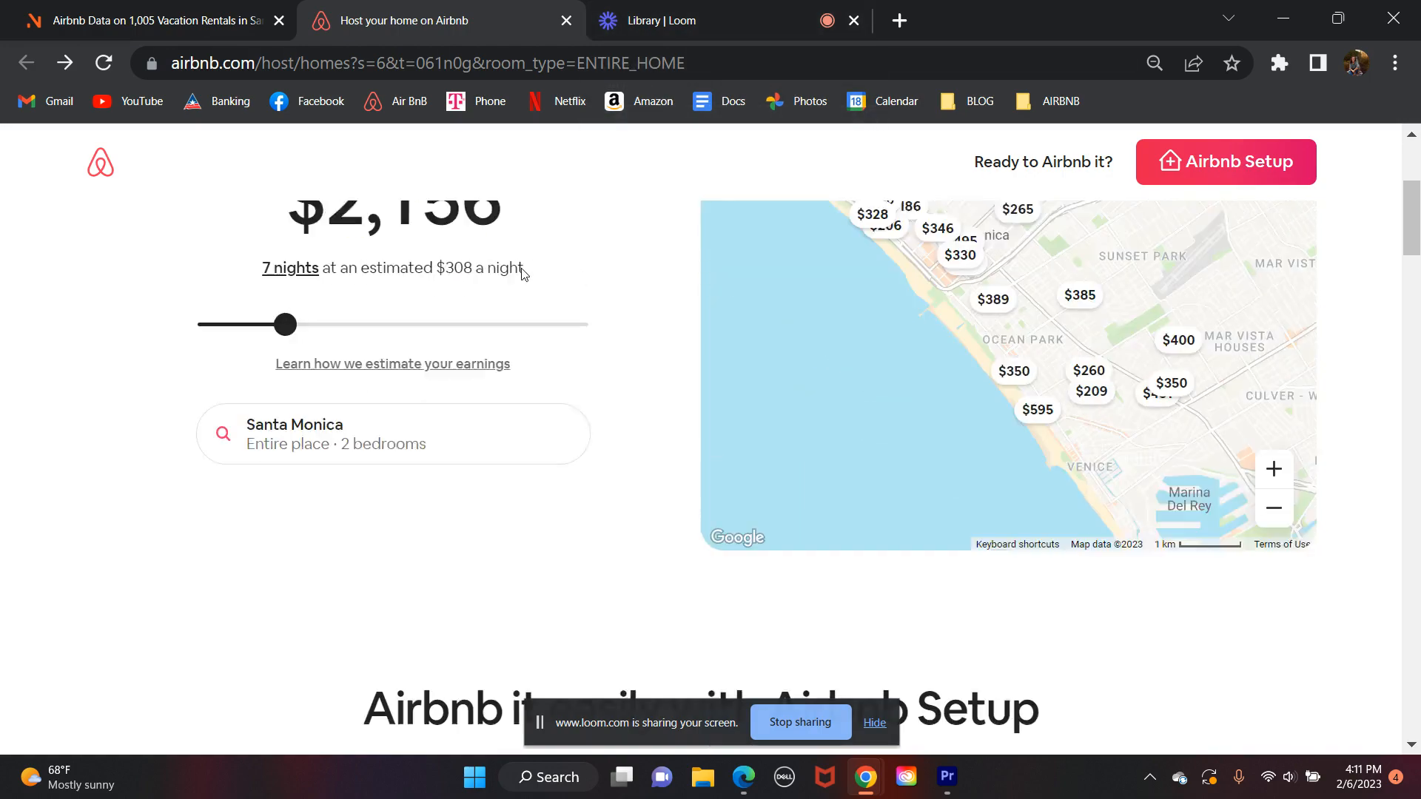
scroll(523, 275, up, 4)
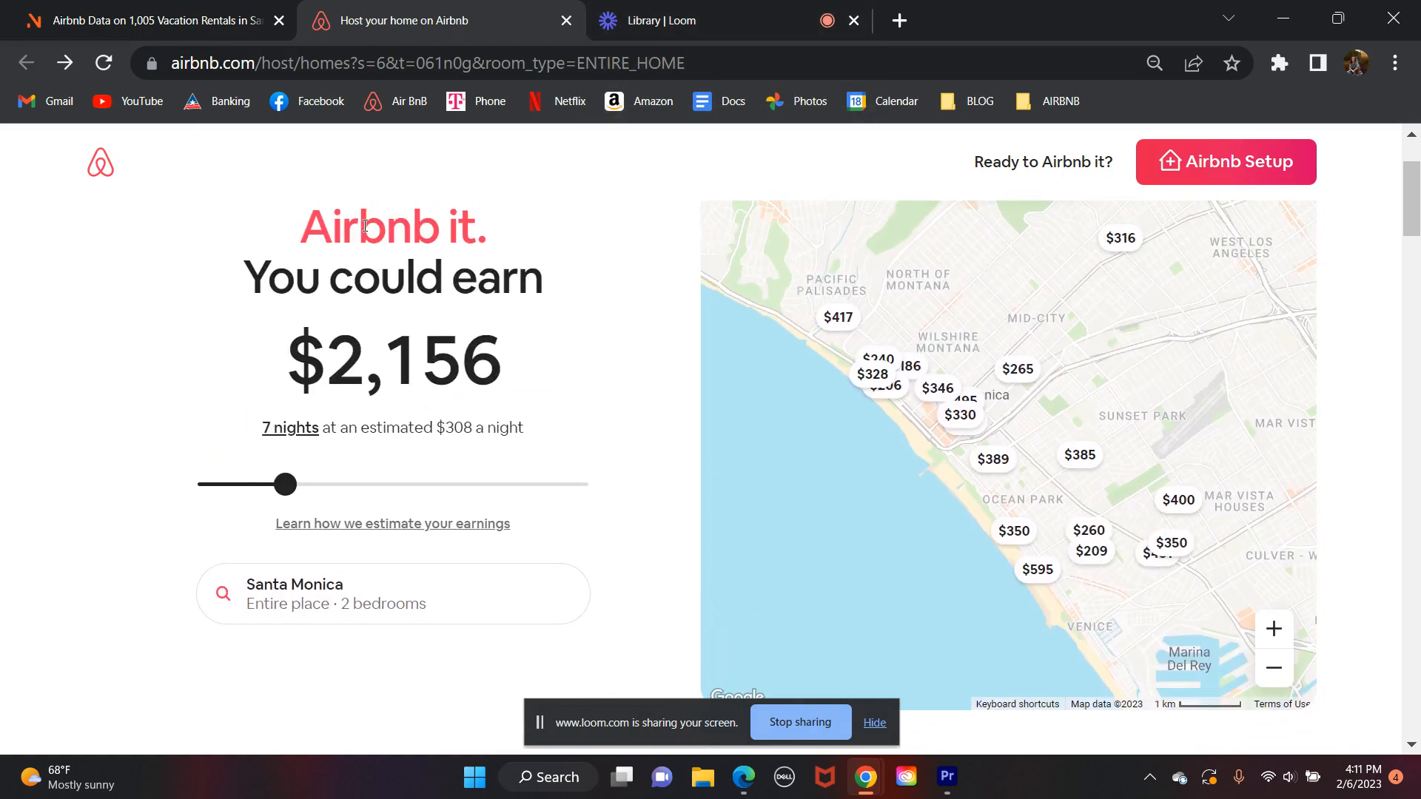
scroll(429, 380, down, 4)
scroll(428, 380, up, 5)
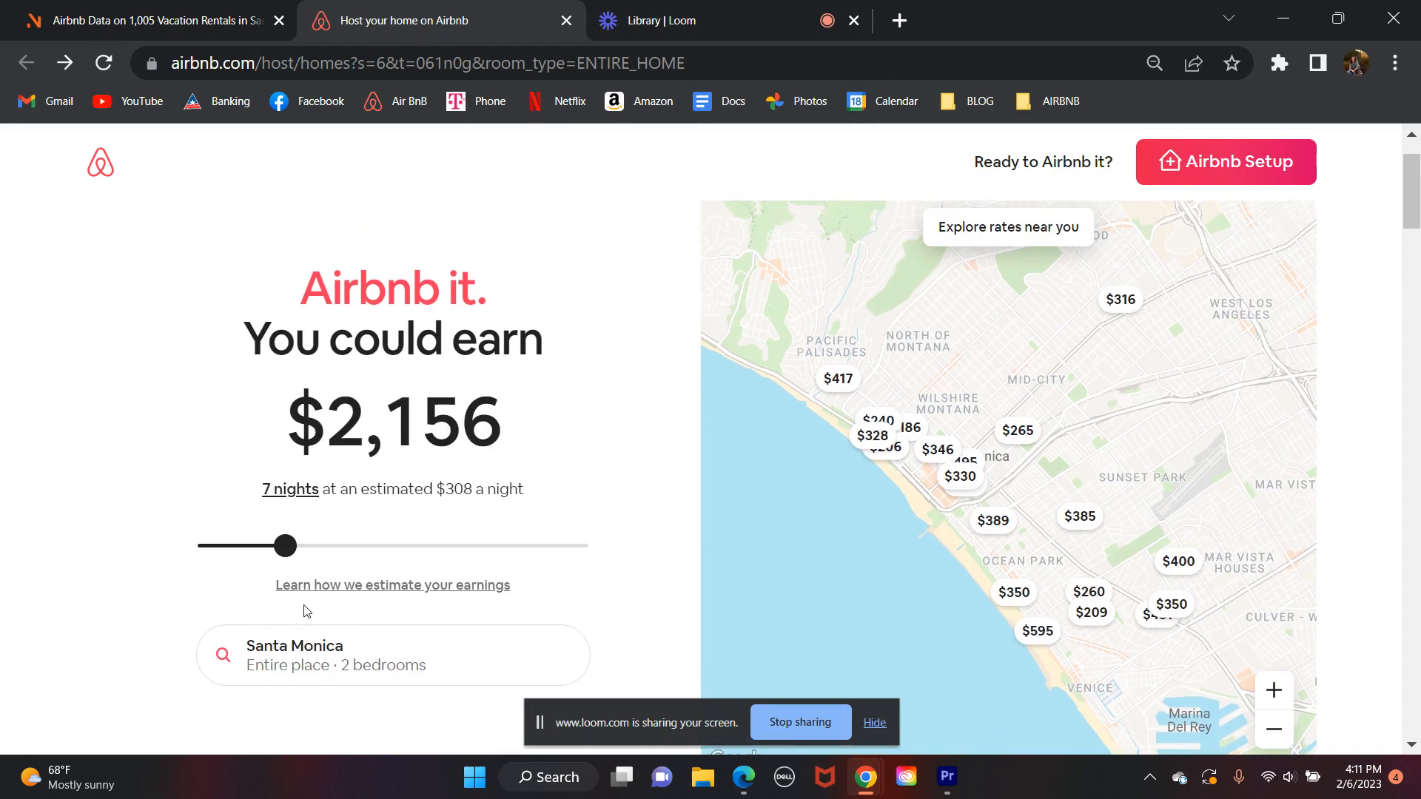
click(320, 655)
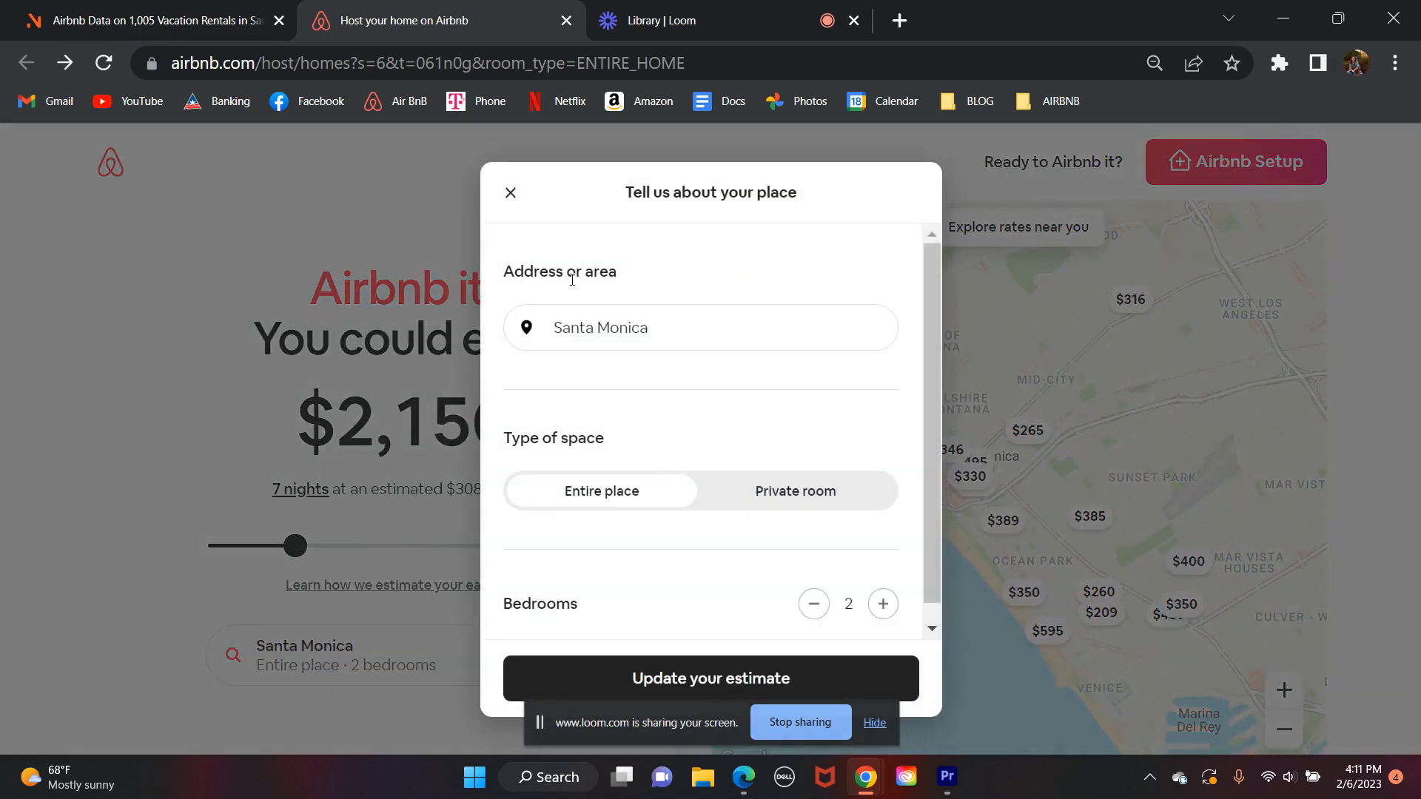
click(667, 328)
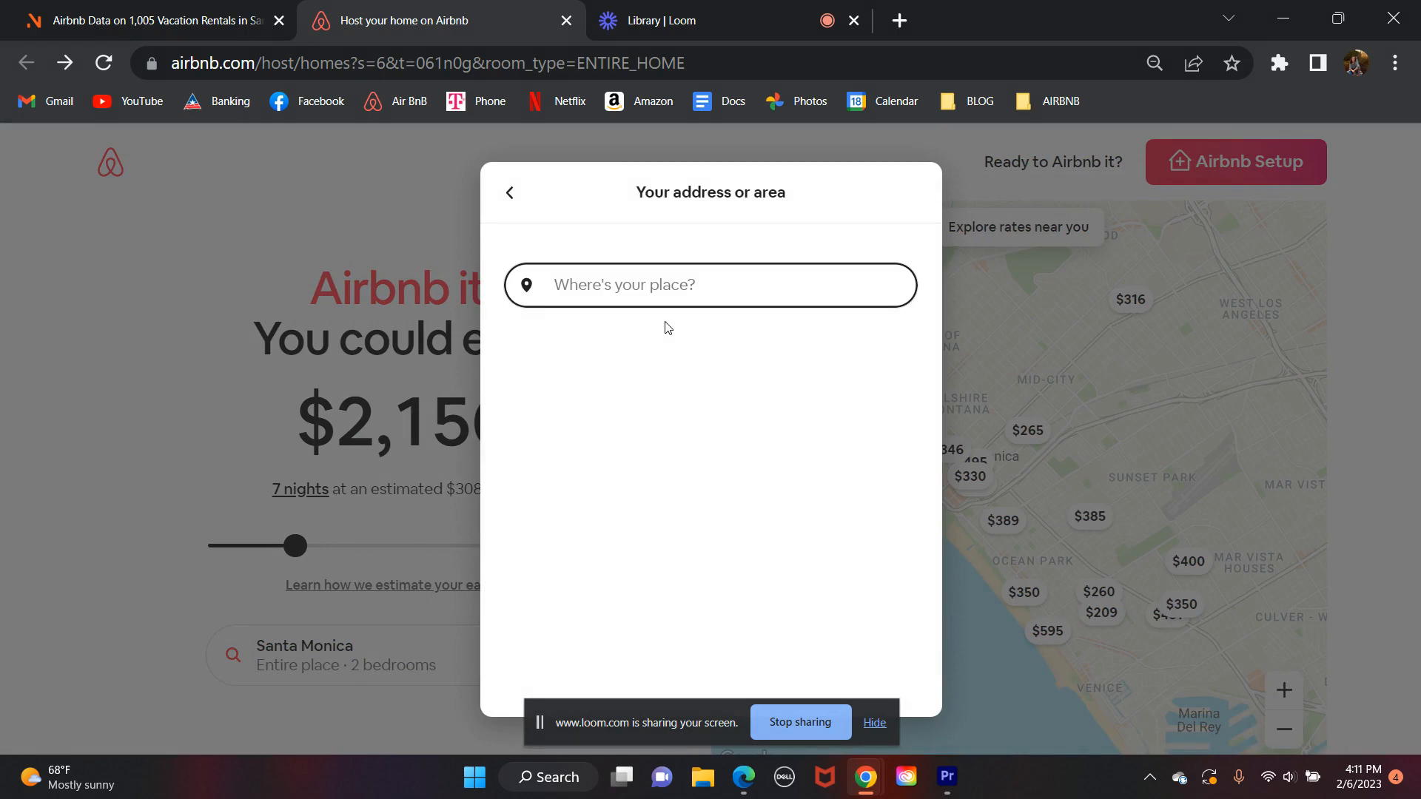
text(santa)
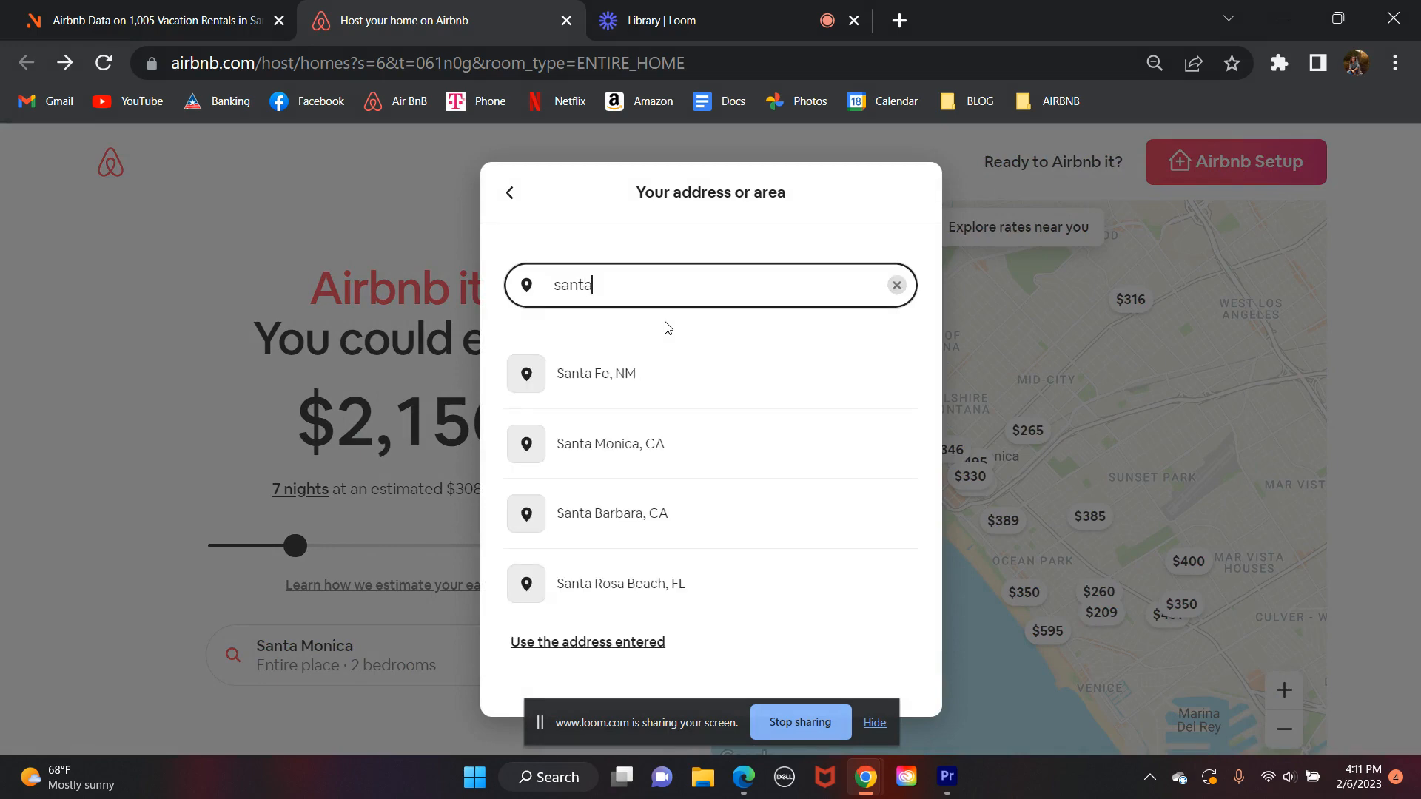
click(666, 457)
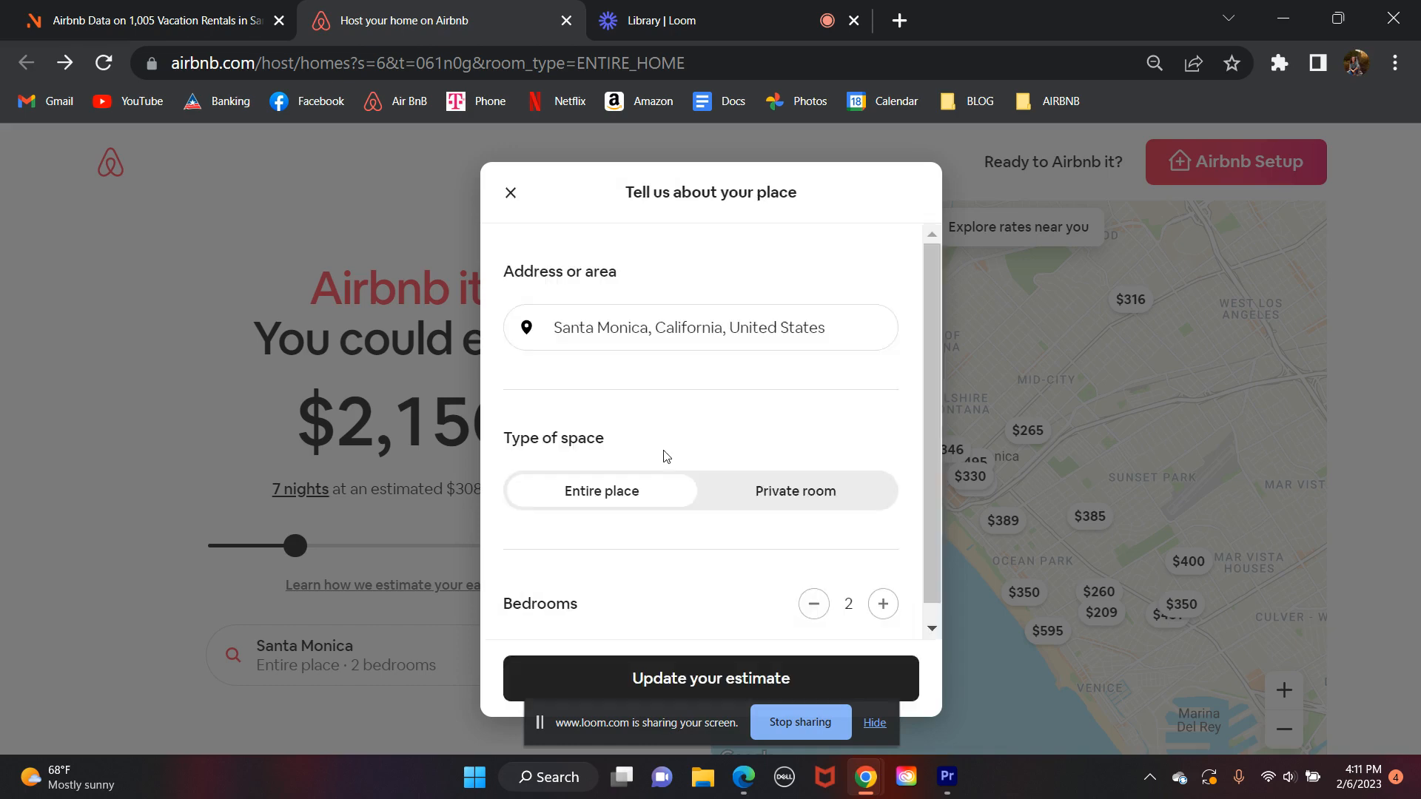
Step: Set the type of space to Entire place with 3 bedrooms and update the earnings estimate
scroll(693, 433, down, 1)
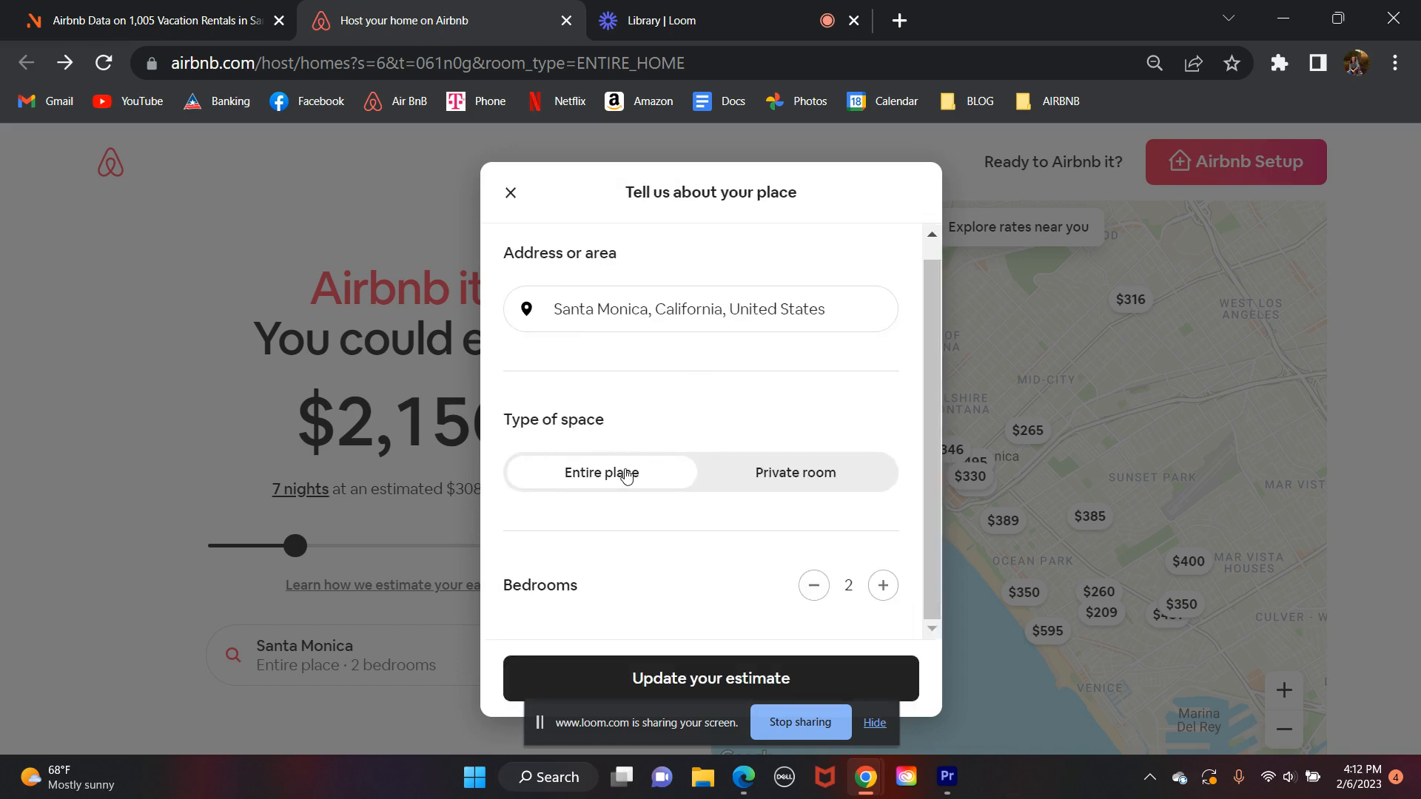
click(776, 477)
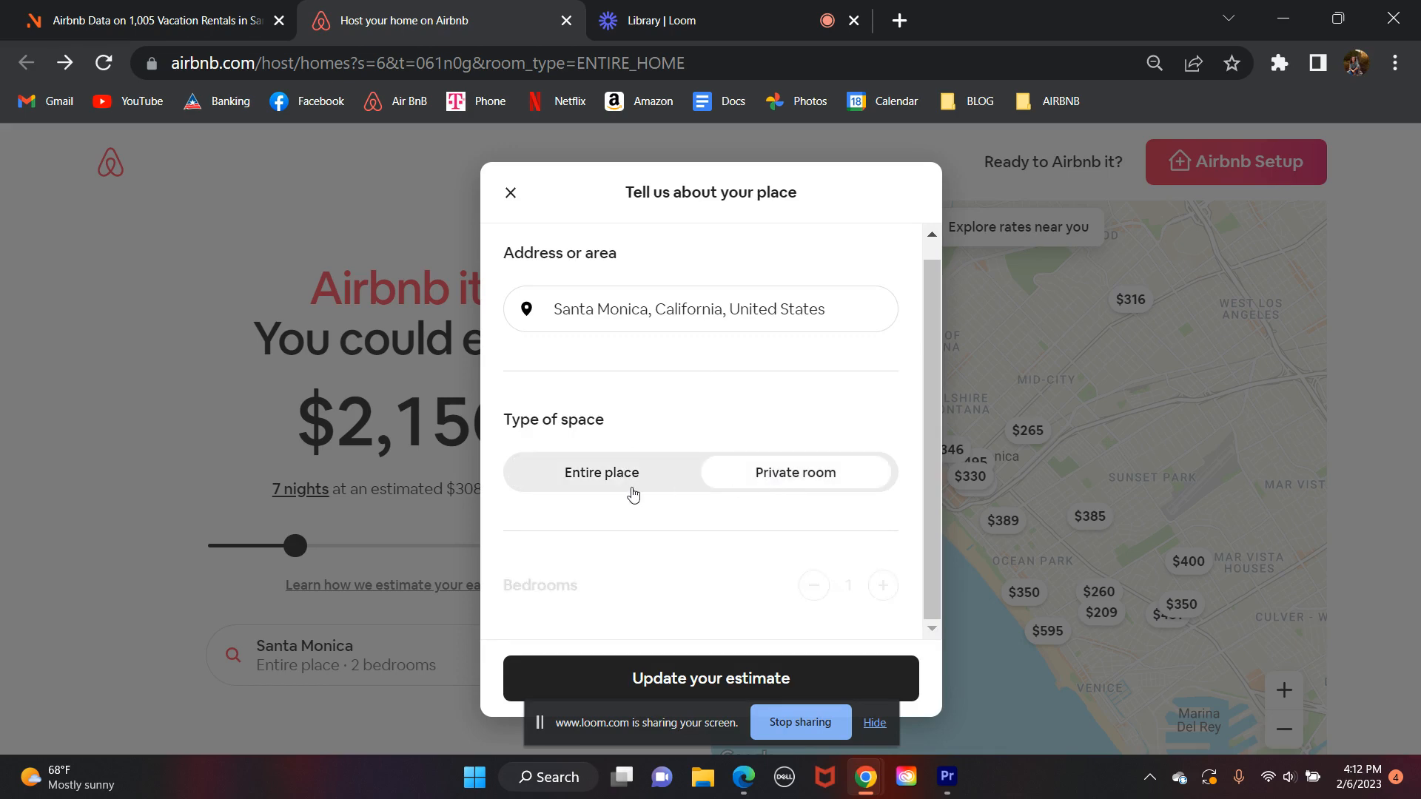
click(618, 485)
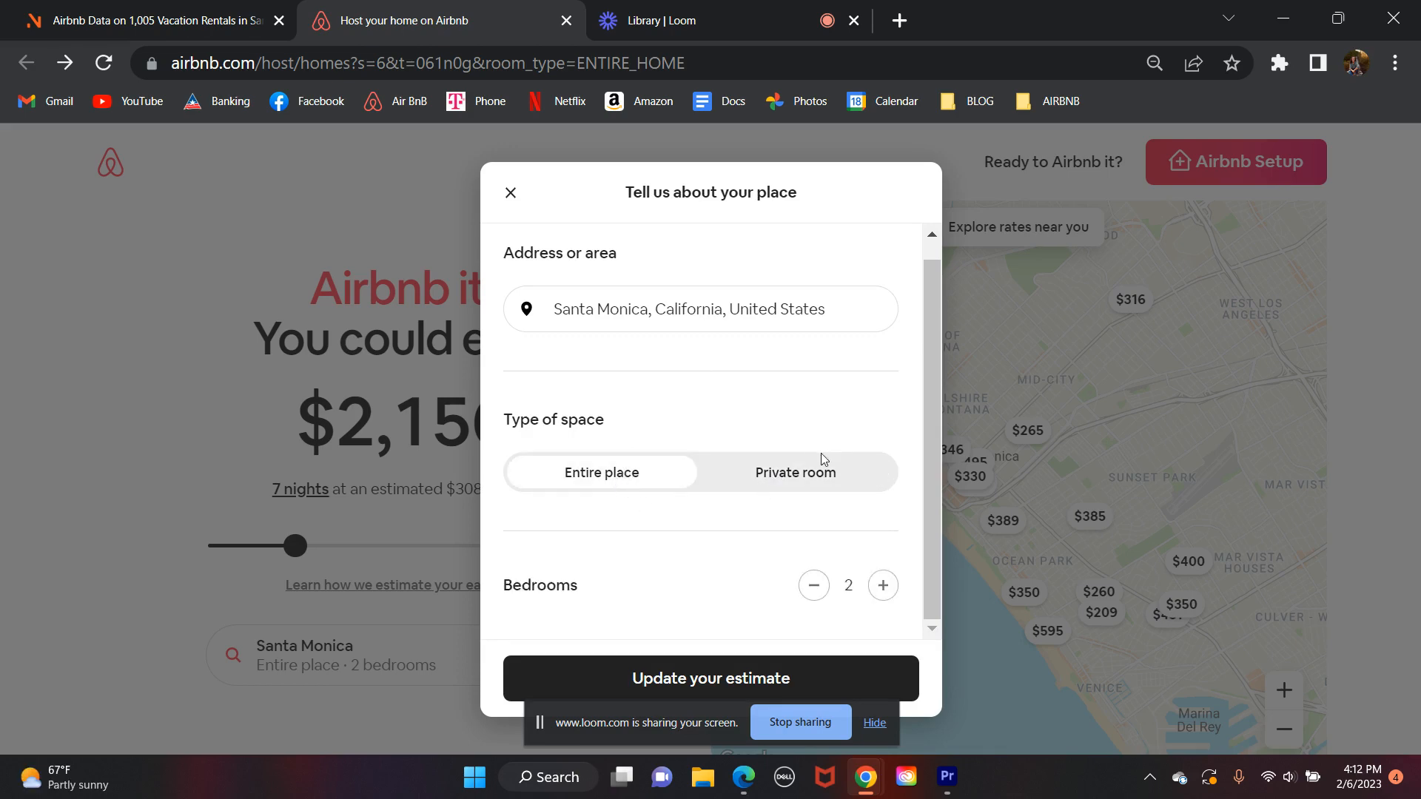
click(875, 722)
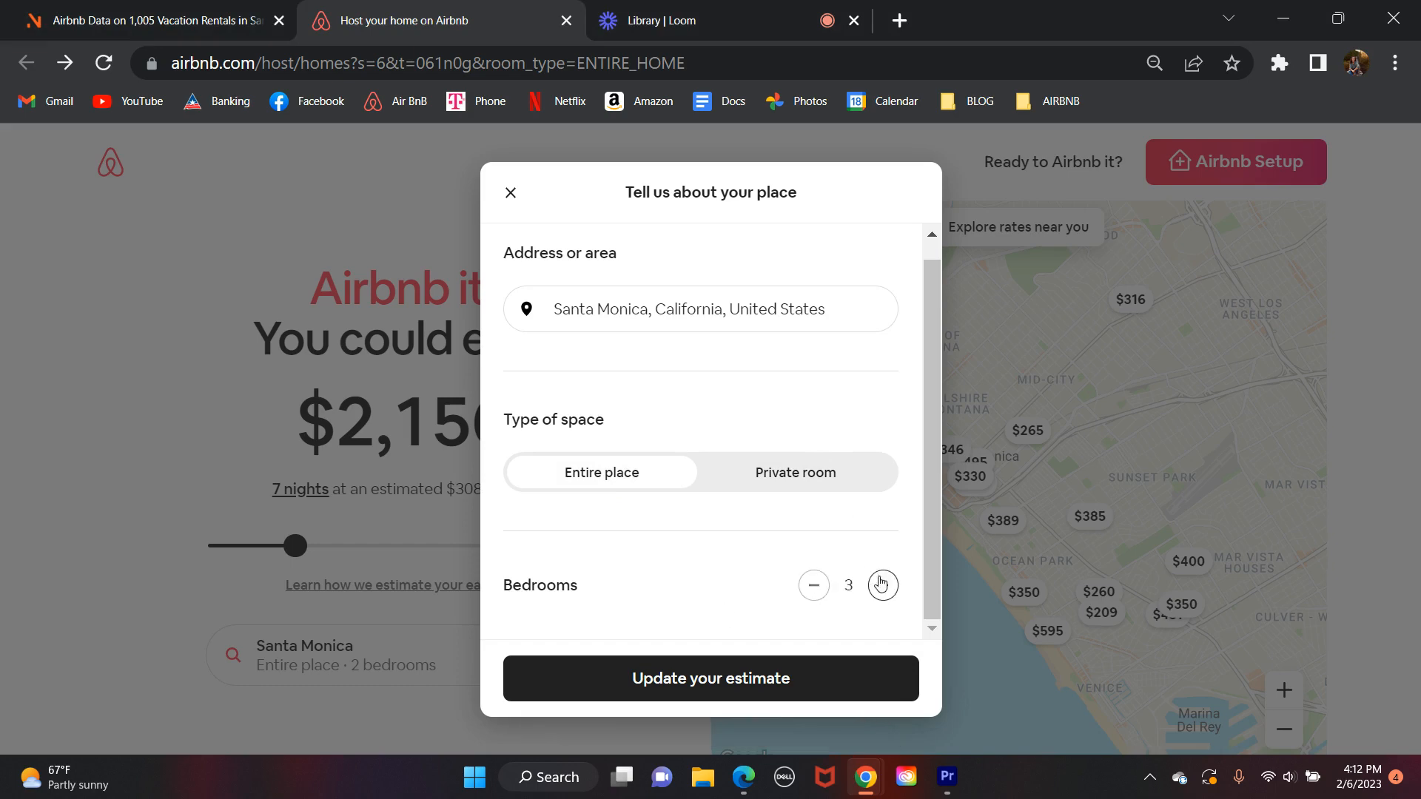
click(748, 693)
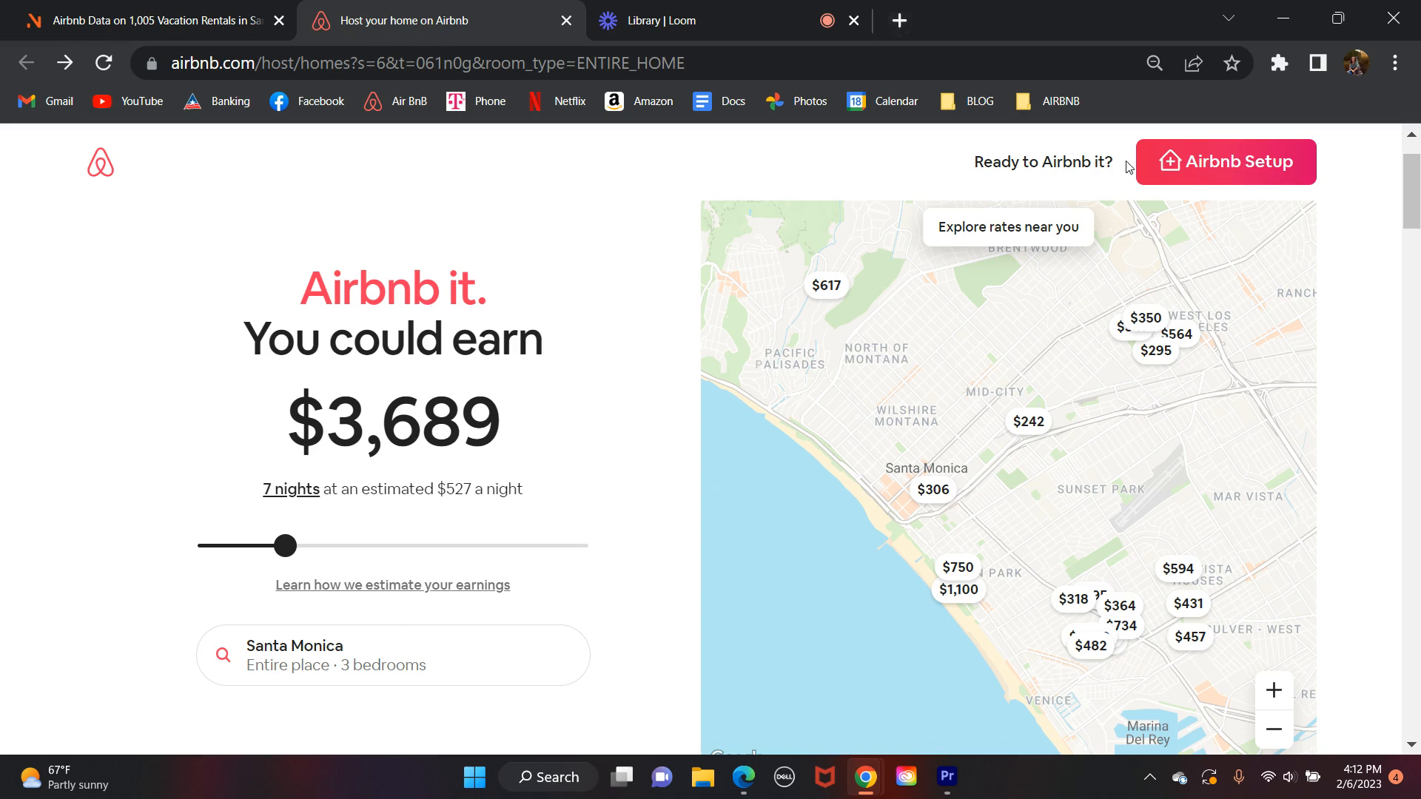
Step: Start Airbnb Setup with a new listing and proceed through the introduction to the property type question
click(1241, 171)
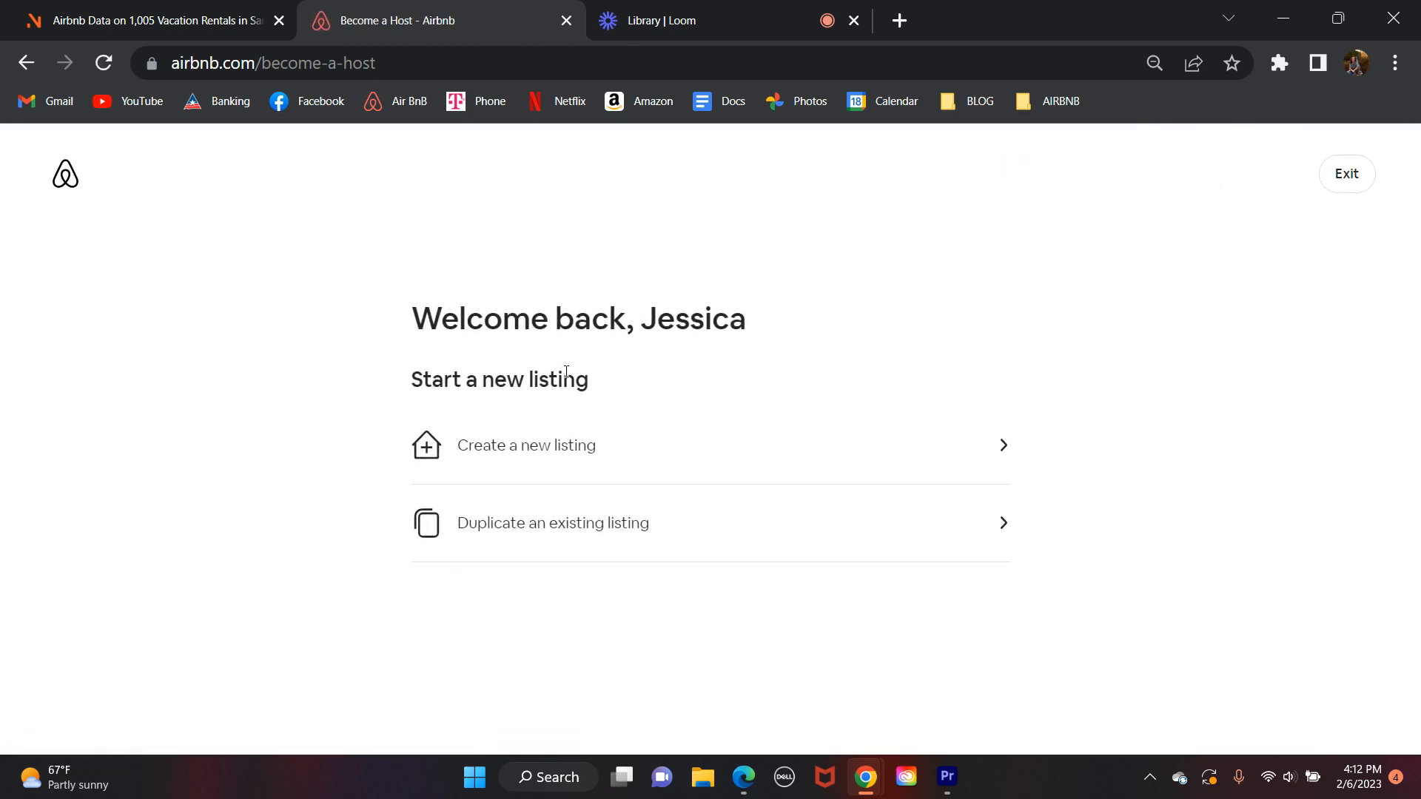
click(553, 453)
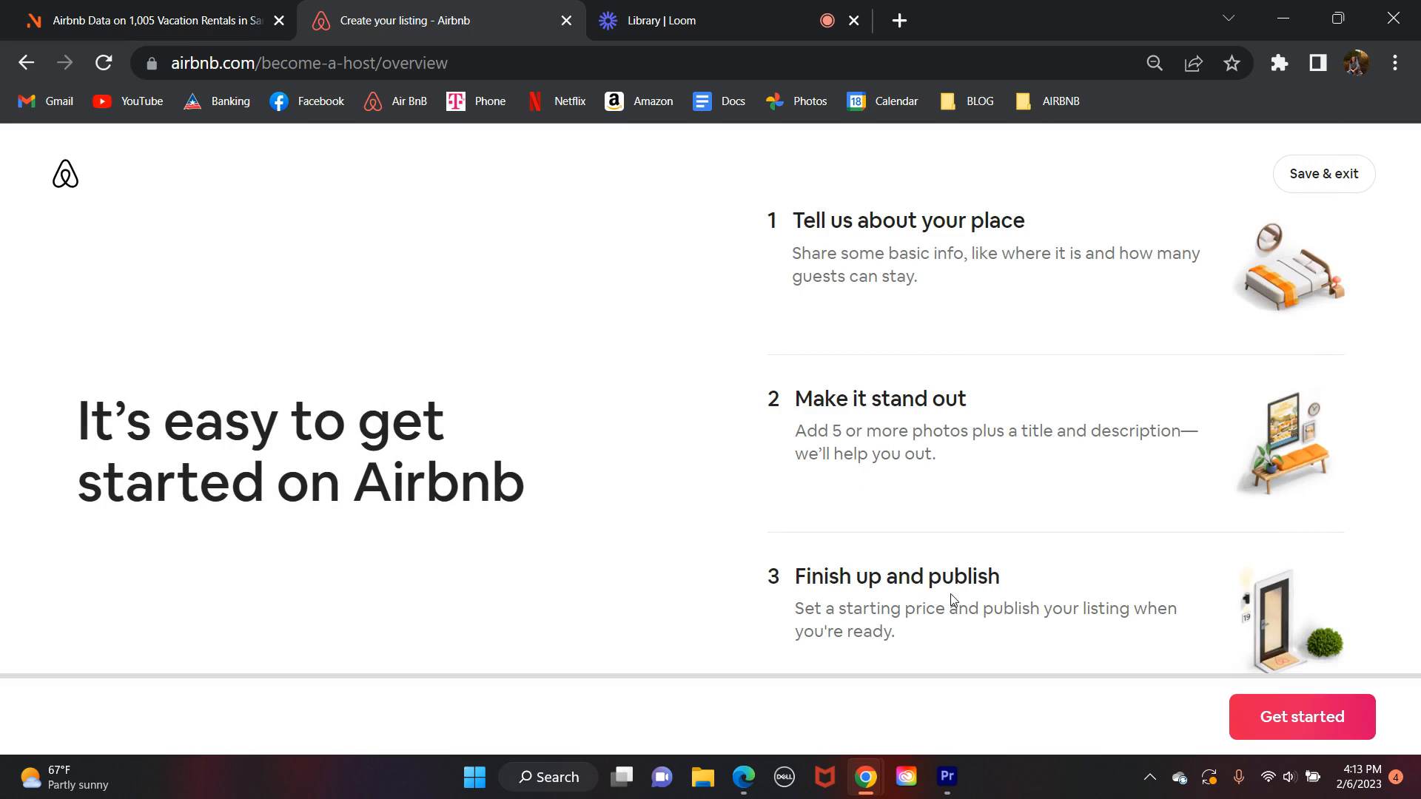
scroll(1149, 471, down, 1)
scroll(1149, 471, up, 1)
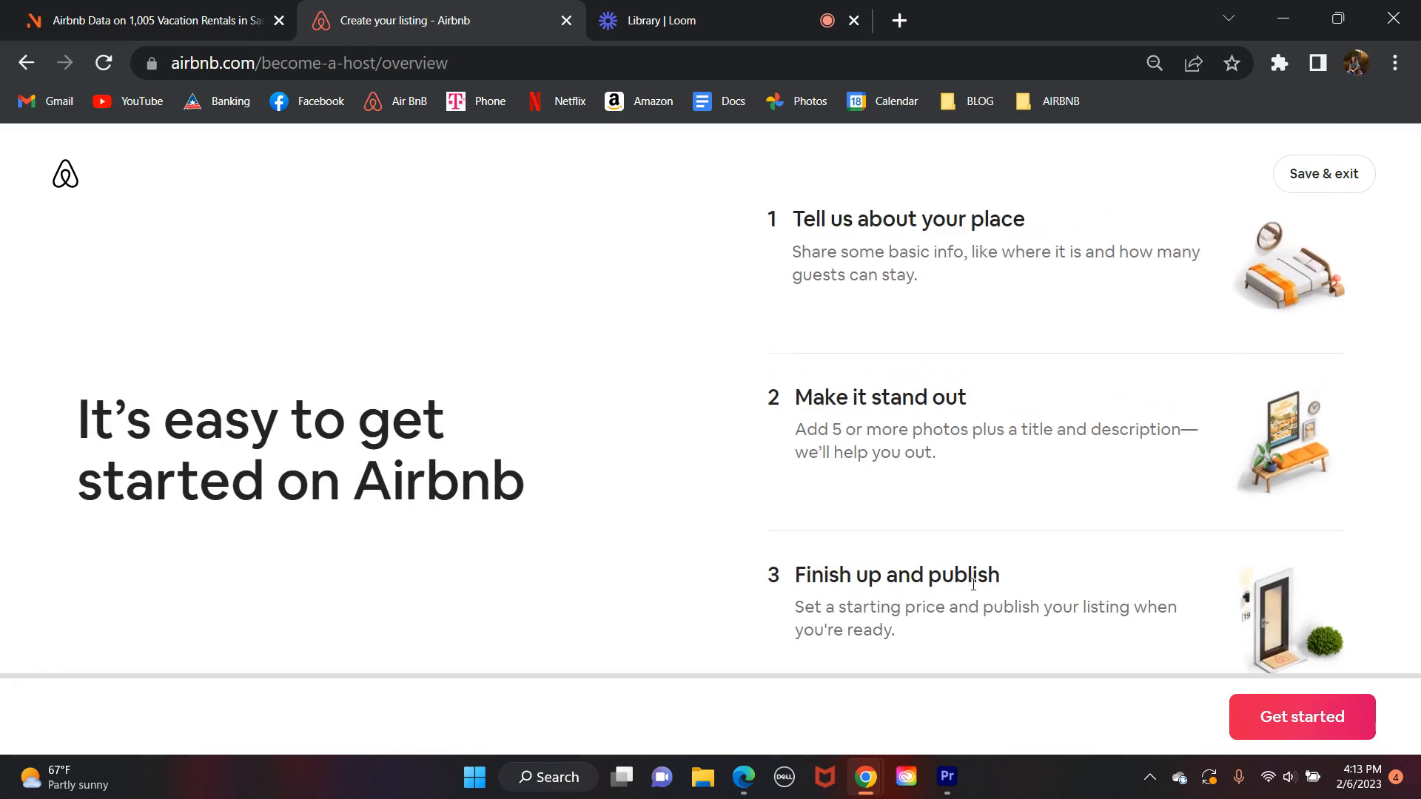
click(1309, 719)
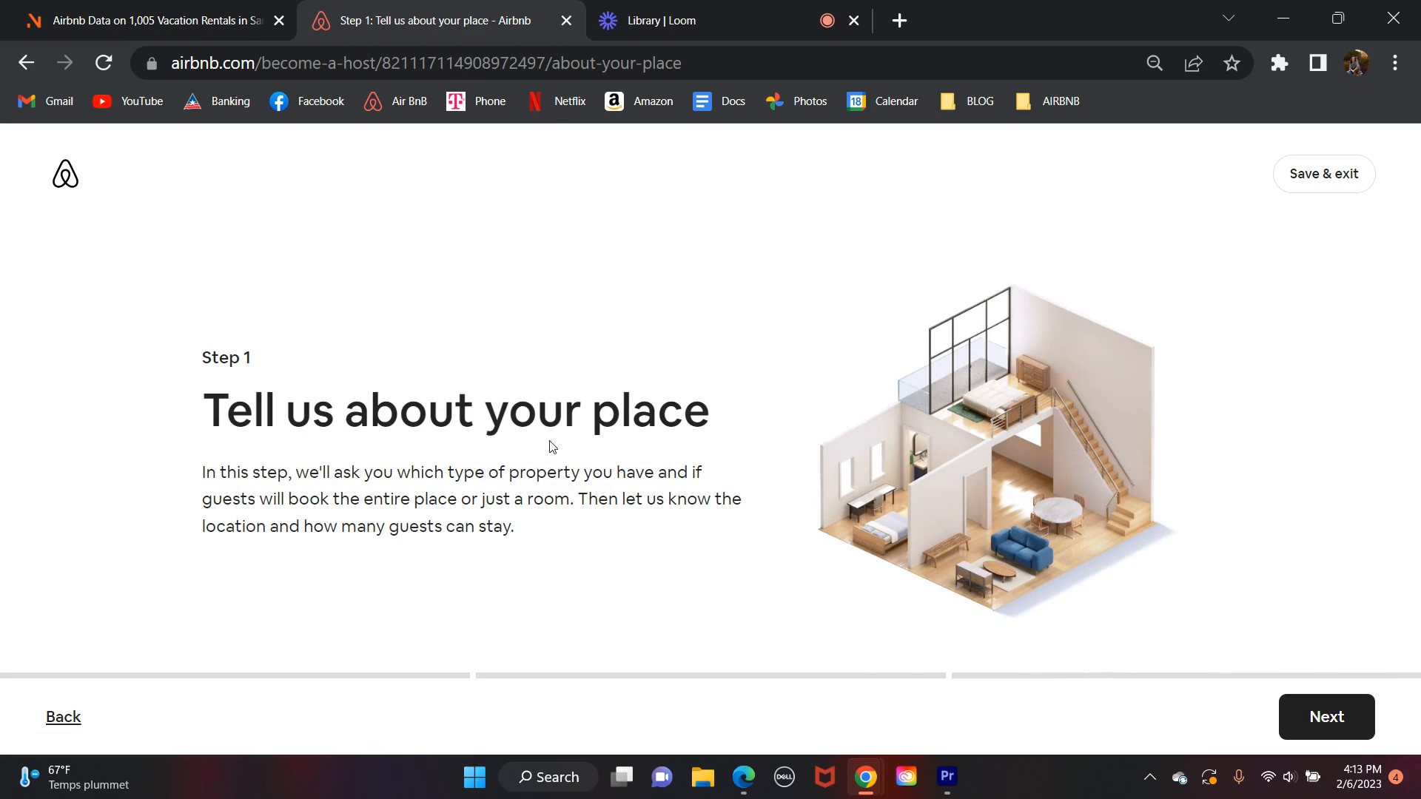
click(1325, 714)
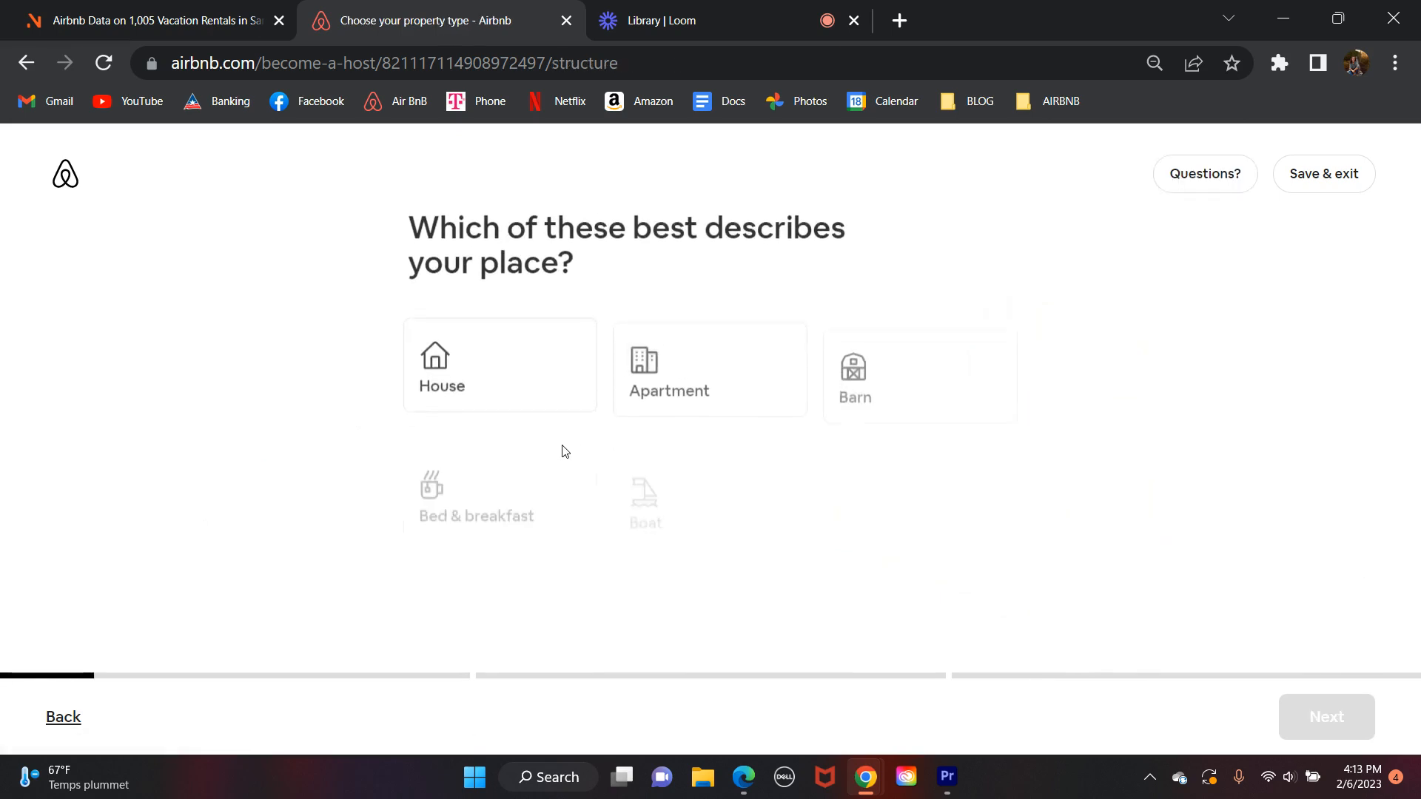
Step: Look through the full list of property types offered for describing the place
scroll(1050, 419, down, 2)
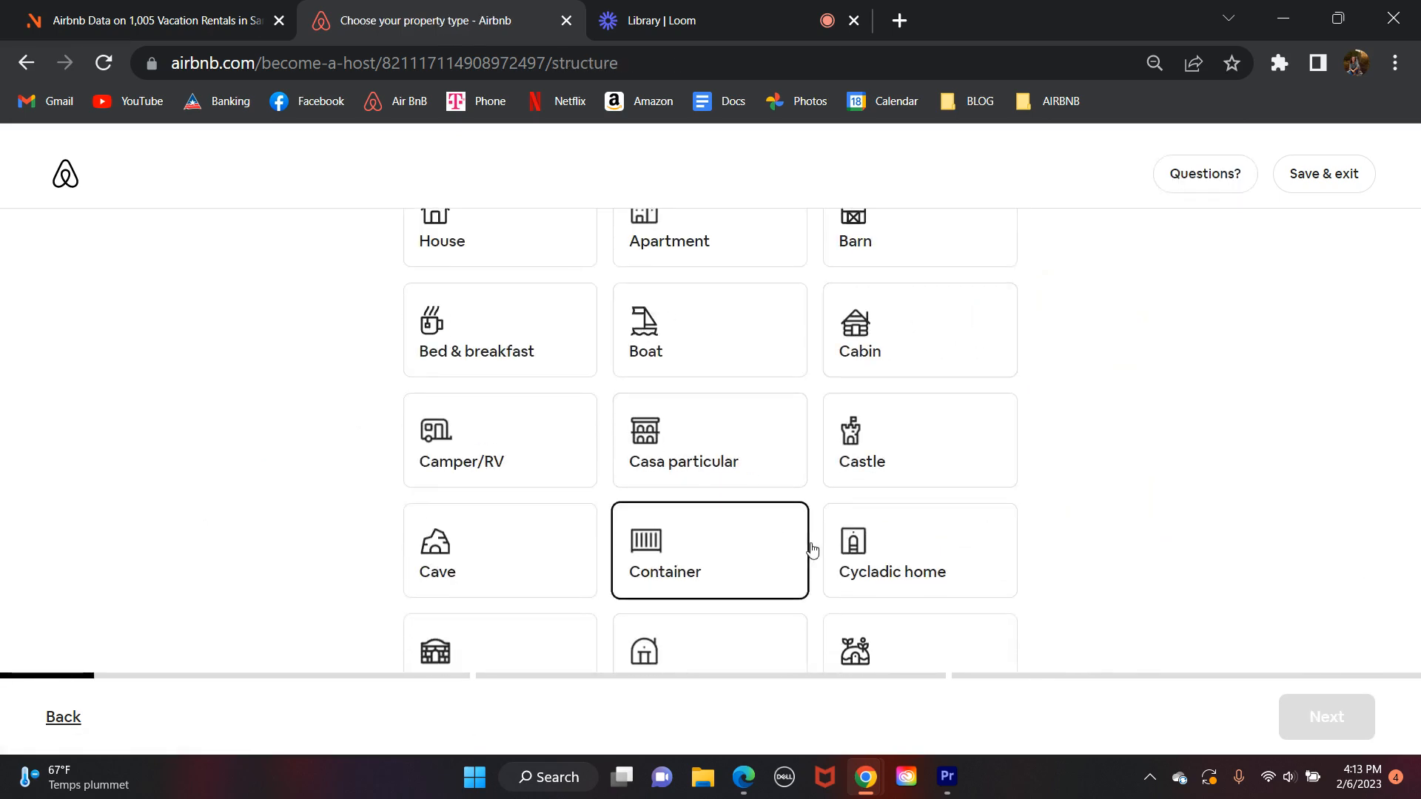
scroll(979, 539, down, 3)
scroll(979, 538, down, 7)
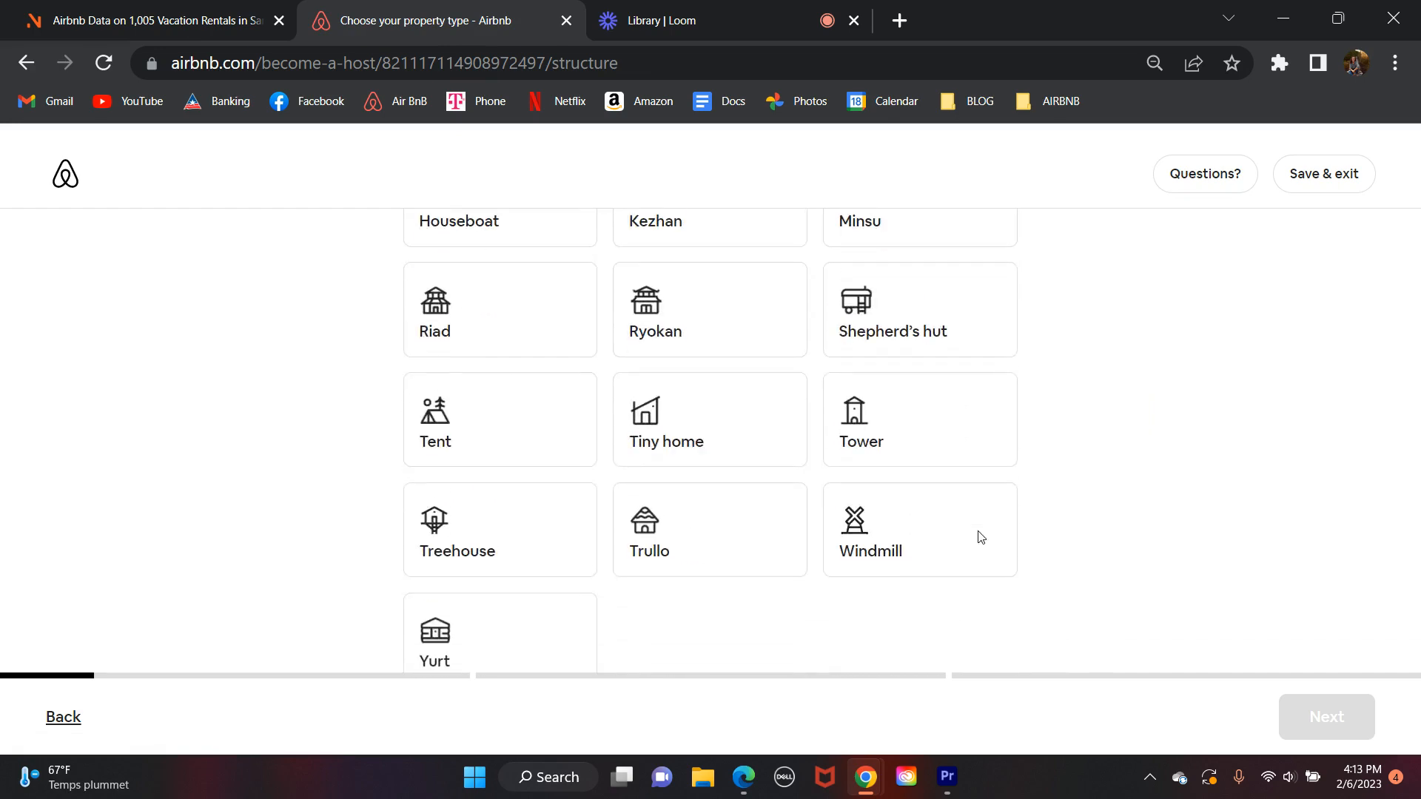
scroll(979, 538, up, 10)
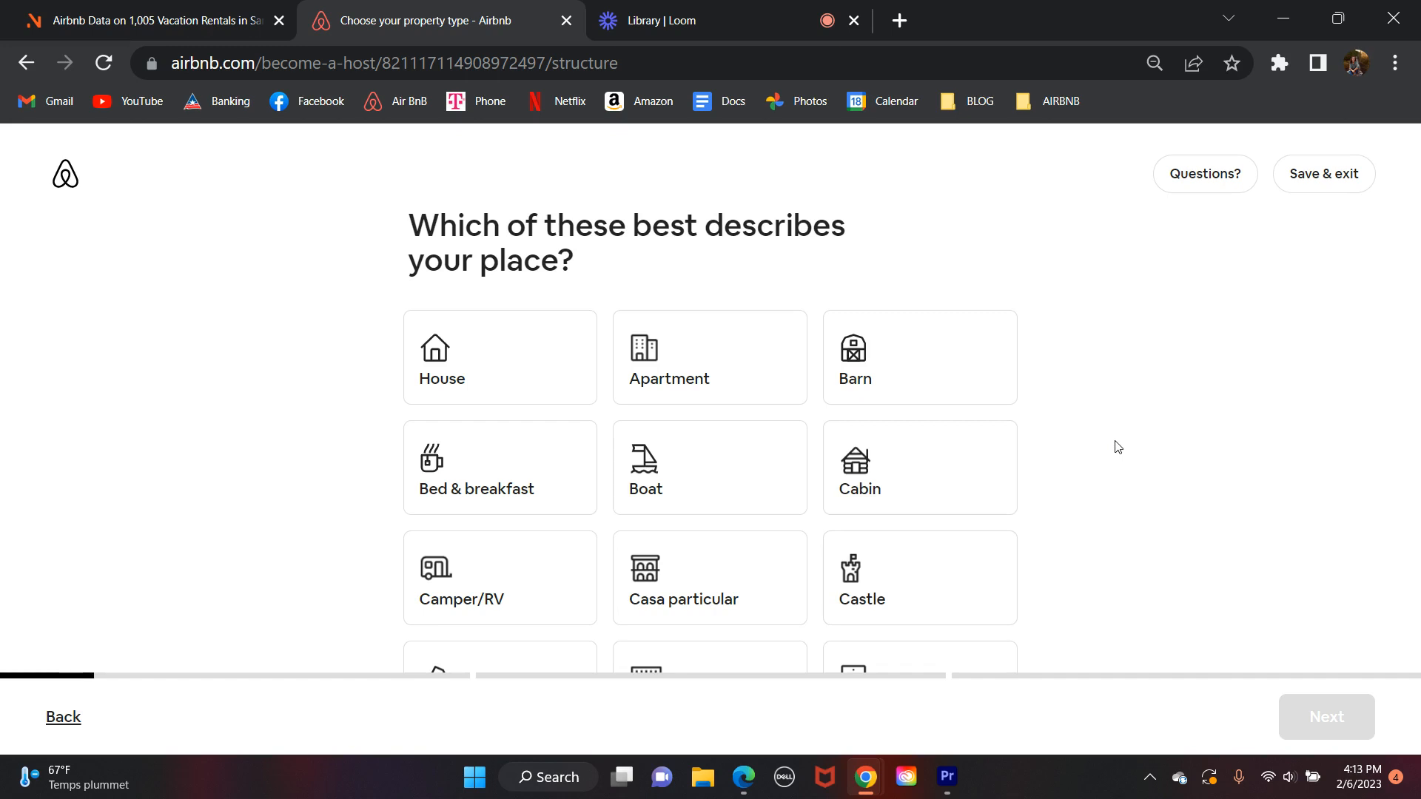
scroll(1117, 447, down, 3)
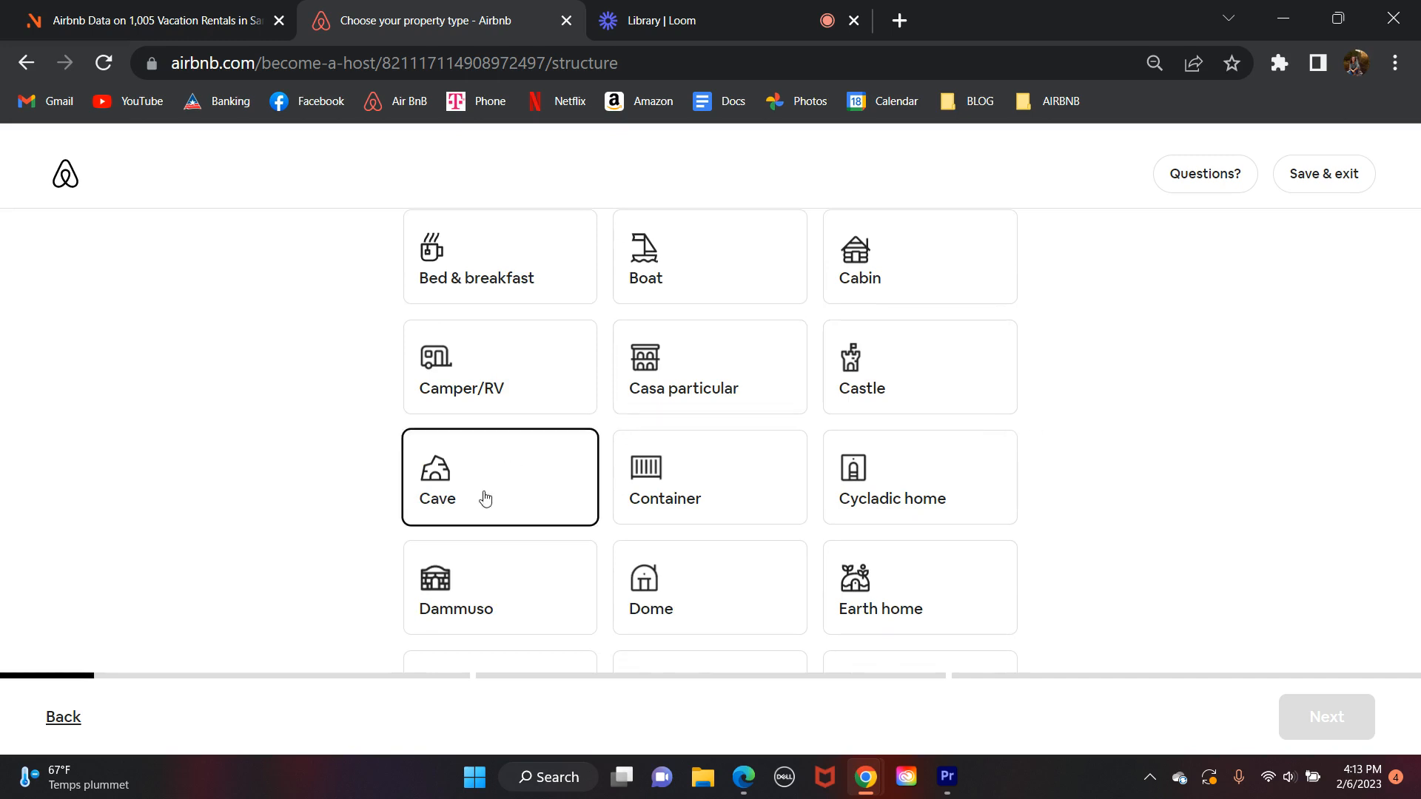
scroll(503, 515, down, 3)
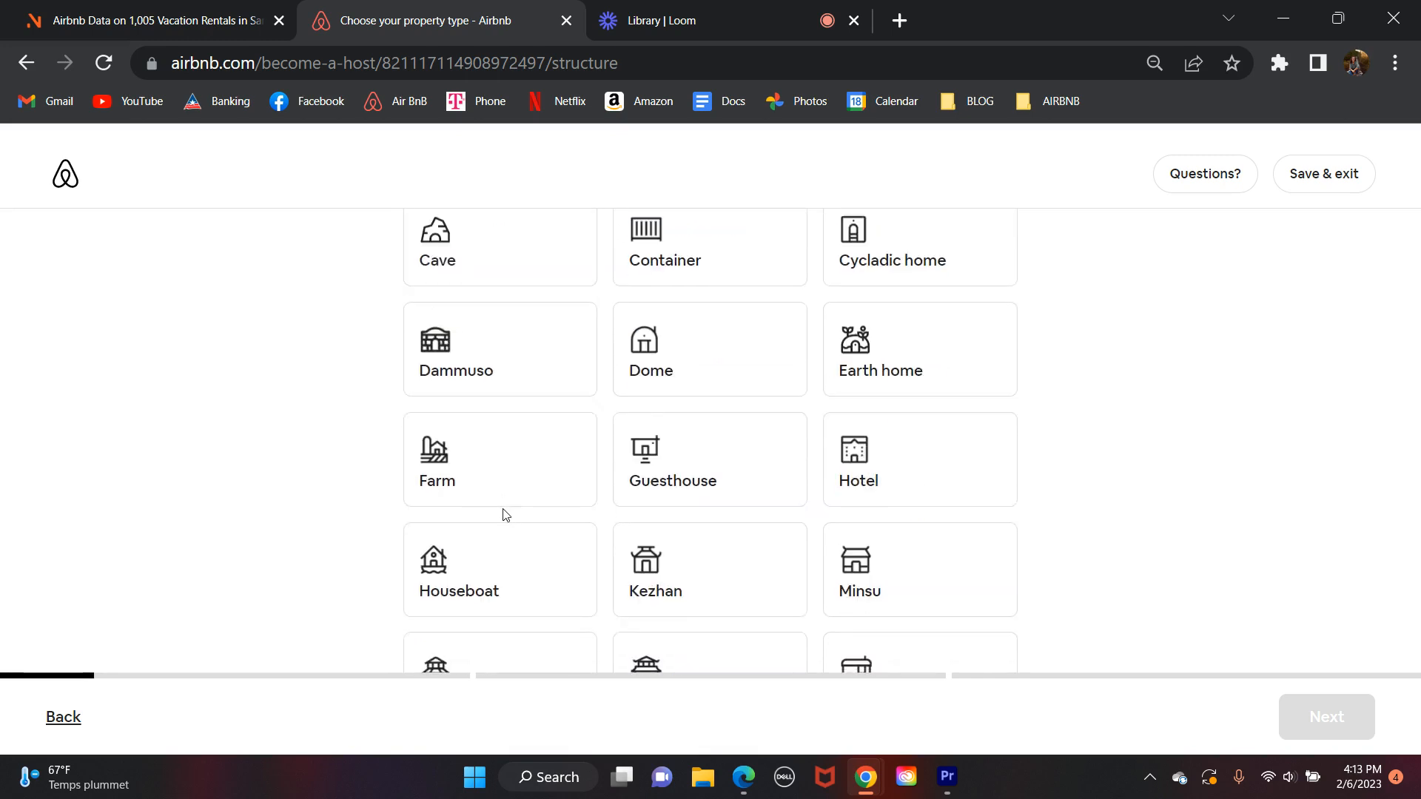
scroll(1027, 539, down, 3)
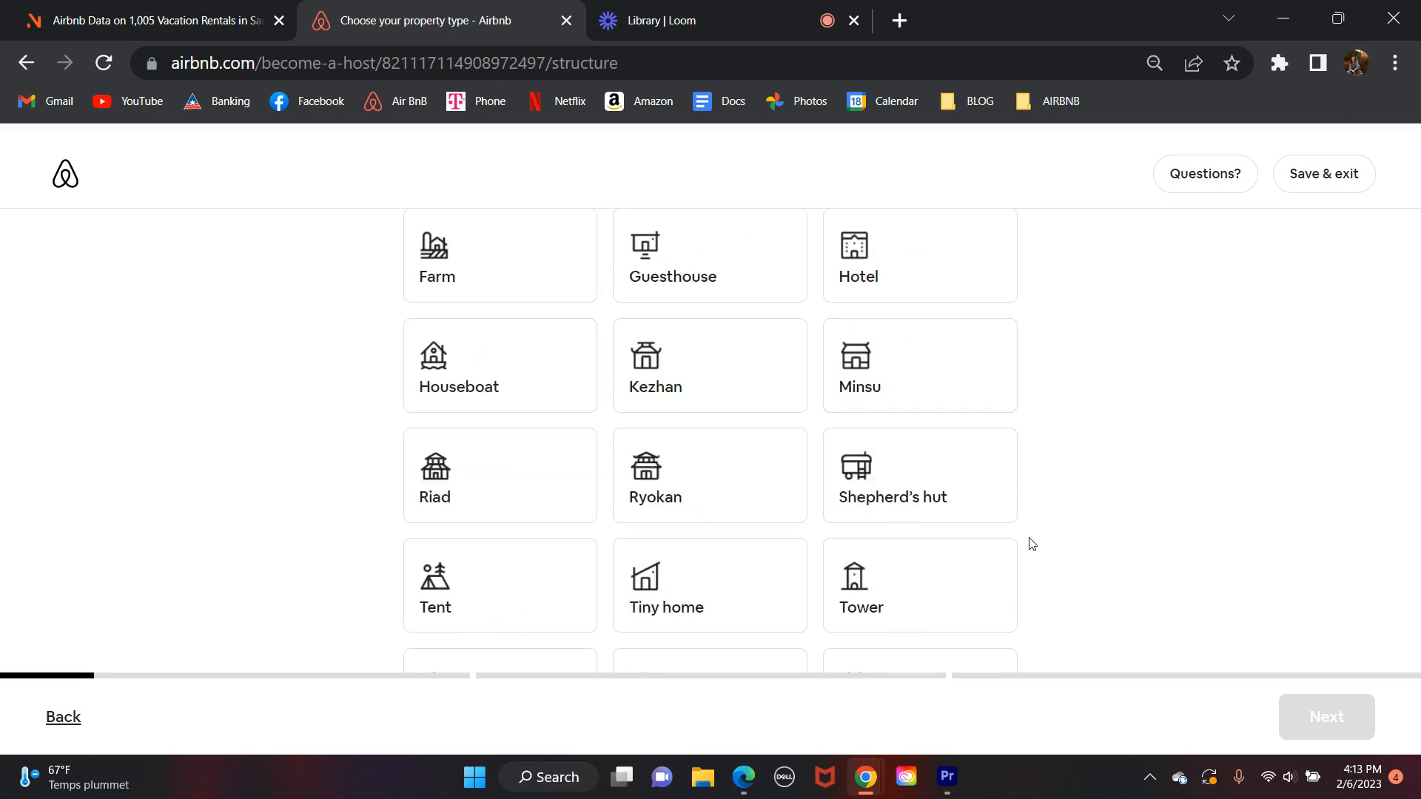
scroll(1030, 585, down, 3)
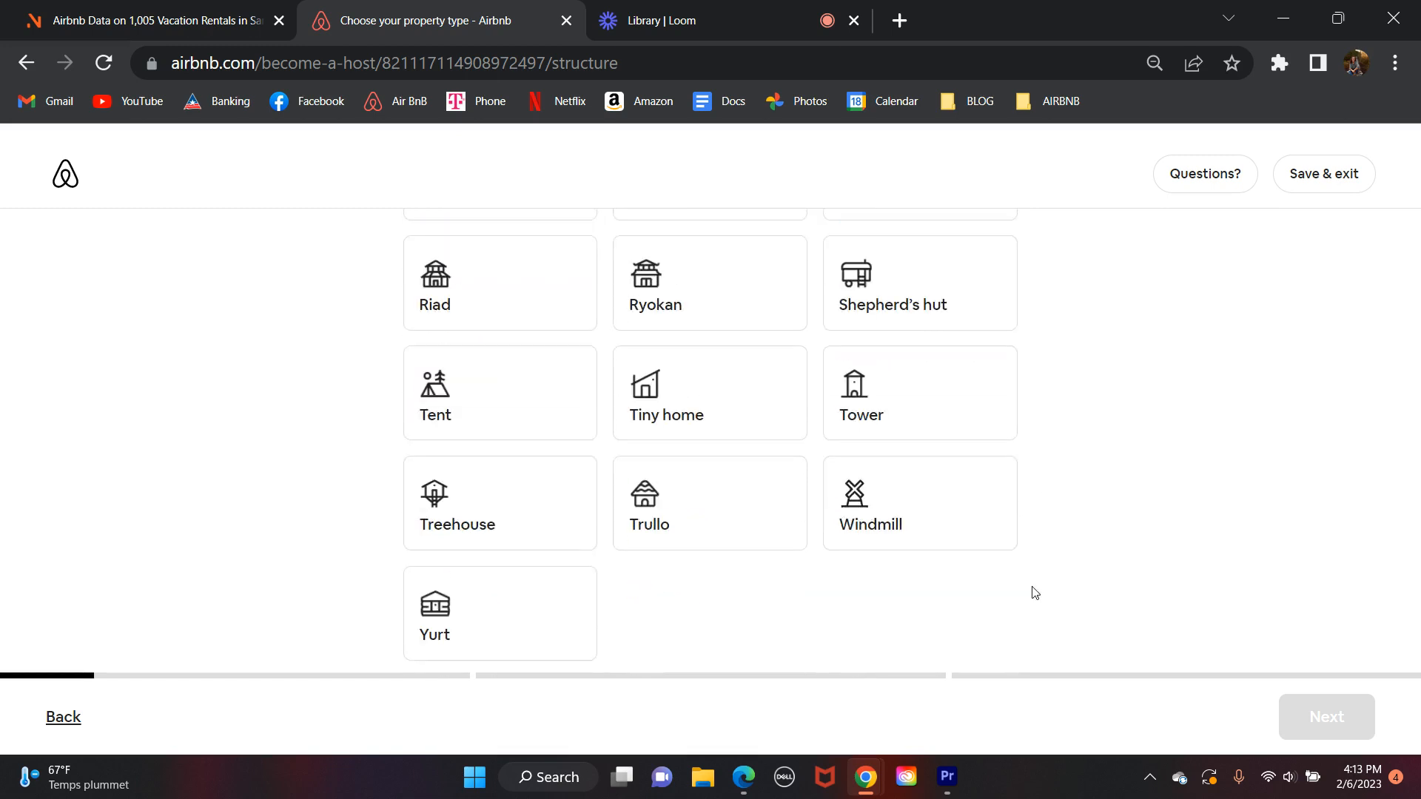
click(717, 416)
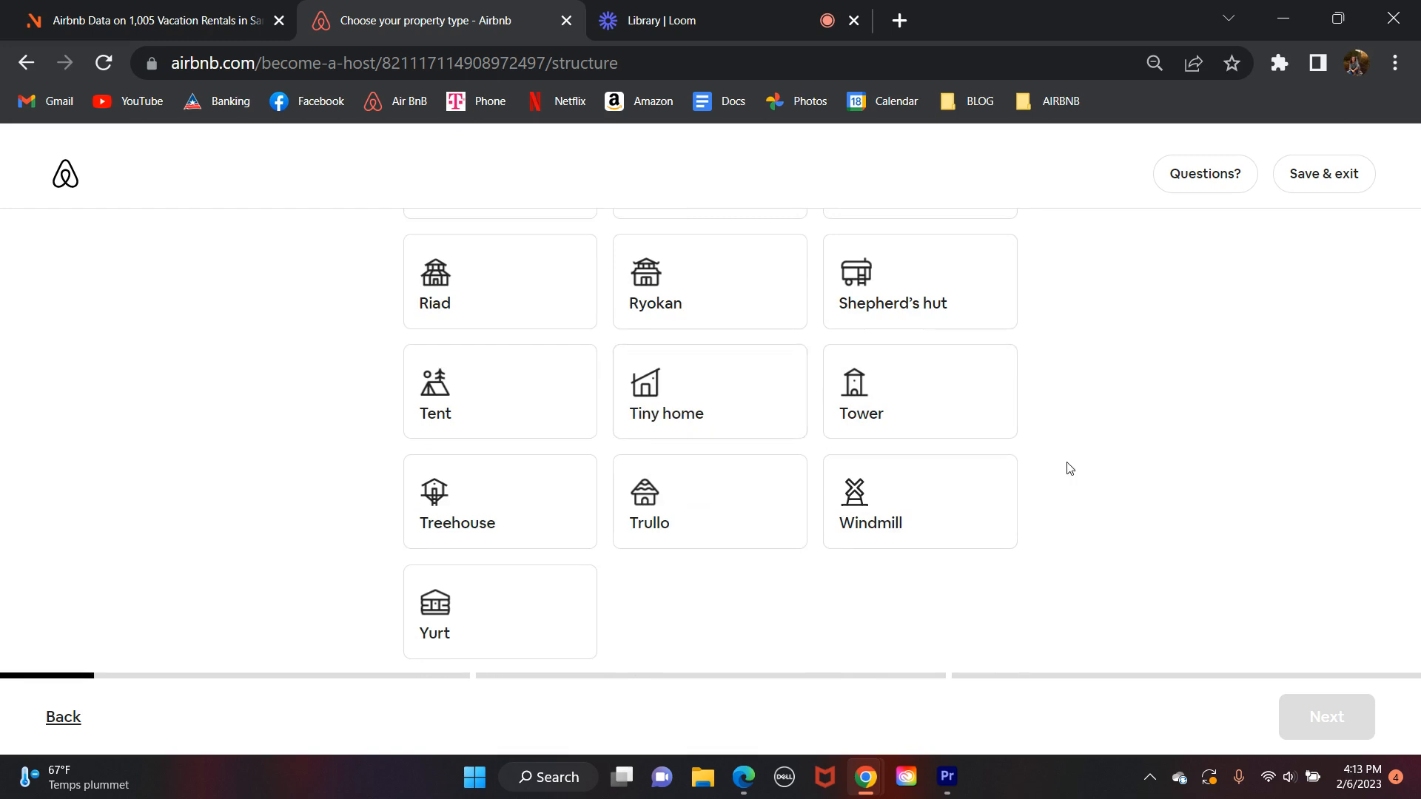
scroll(1070, 468, up, 5)
scroll(1070, 468, up, 6)
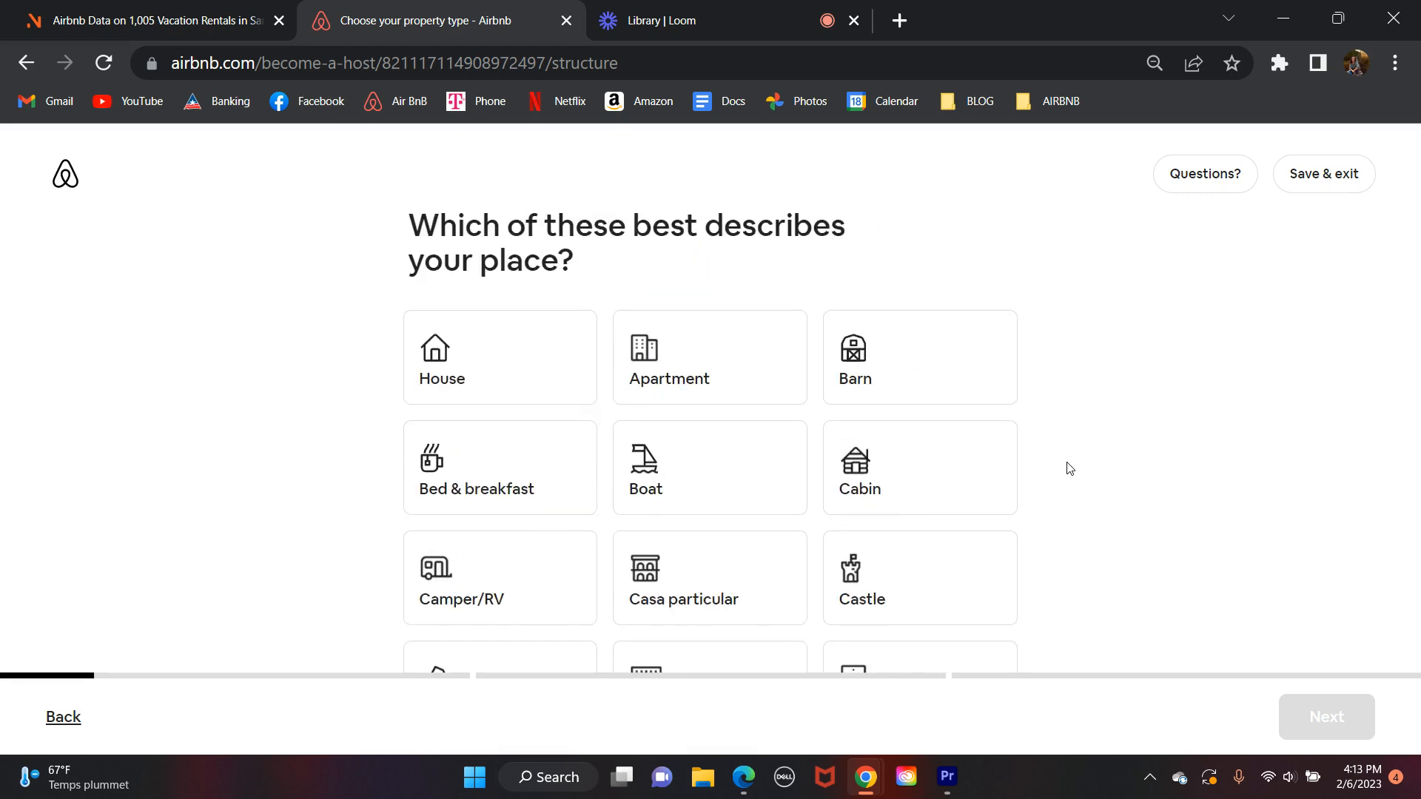
Step: Choose House as the property type and An entire place for guests, continuing to the location question
click(472, 355)
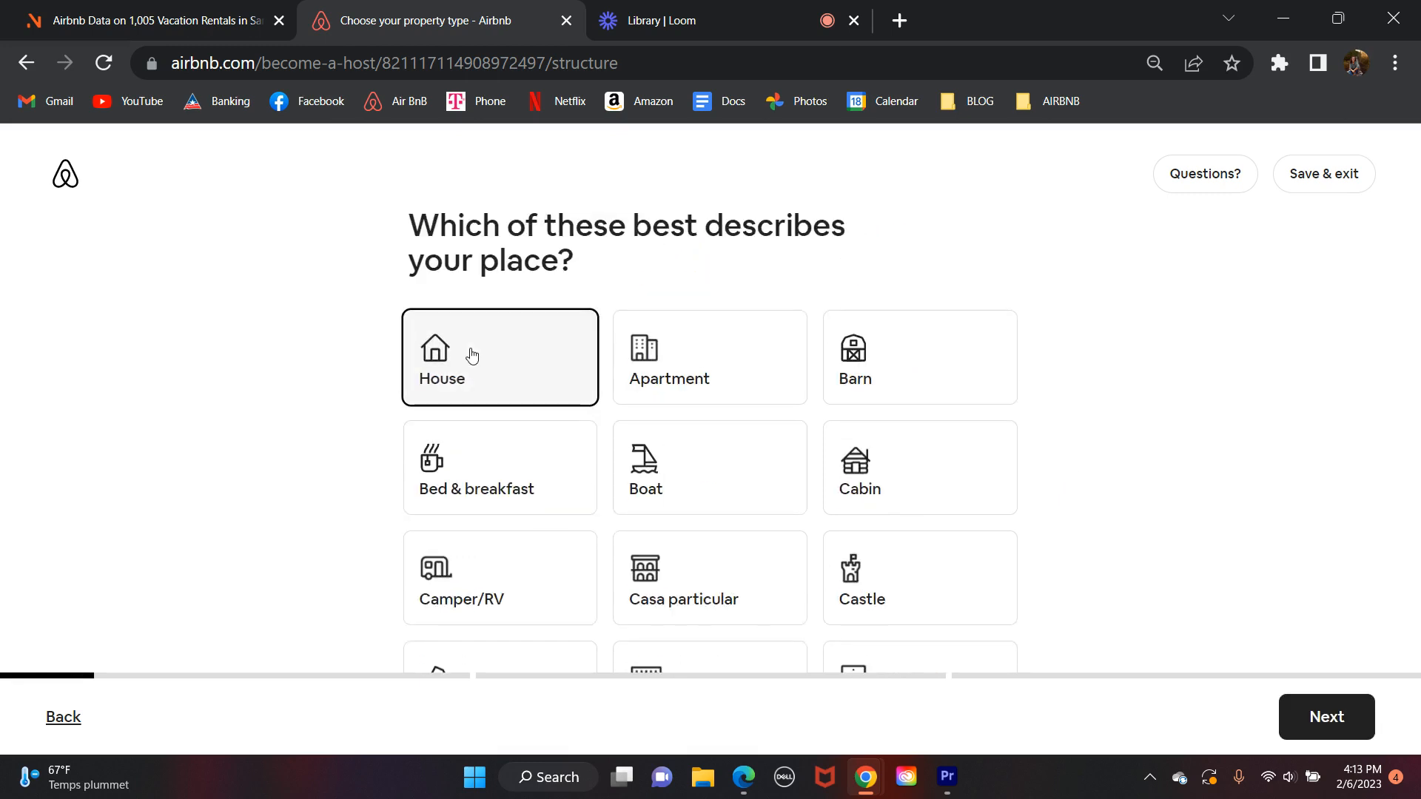
click(1302, 716)
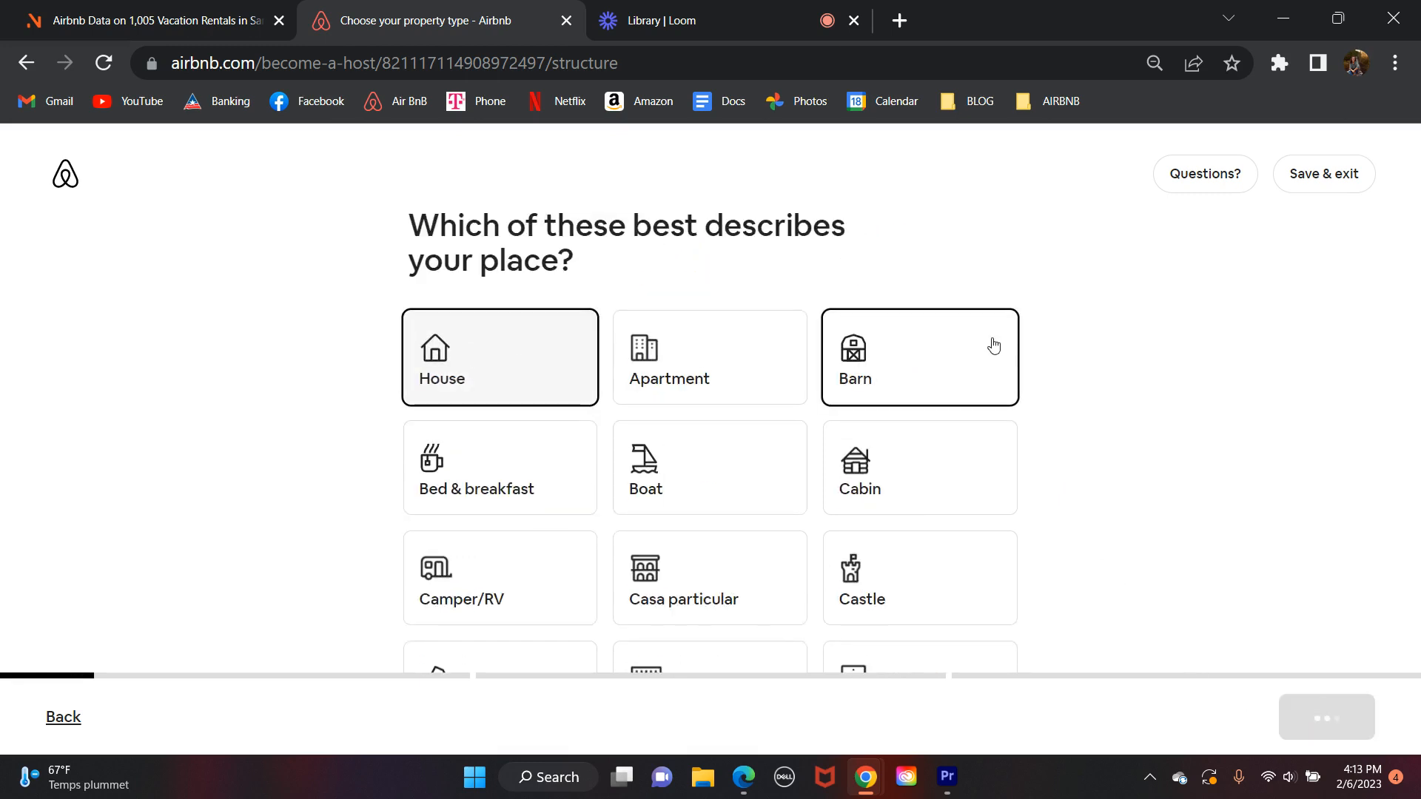
click(559, 351)
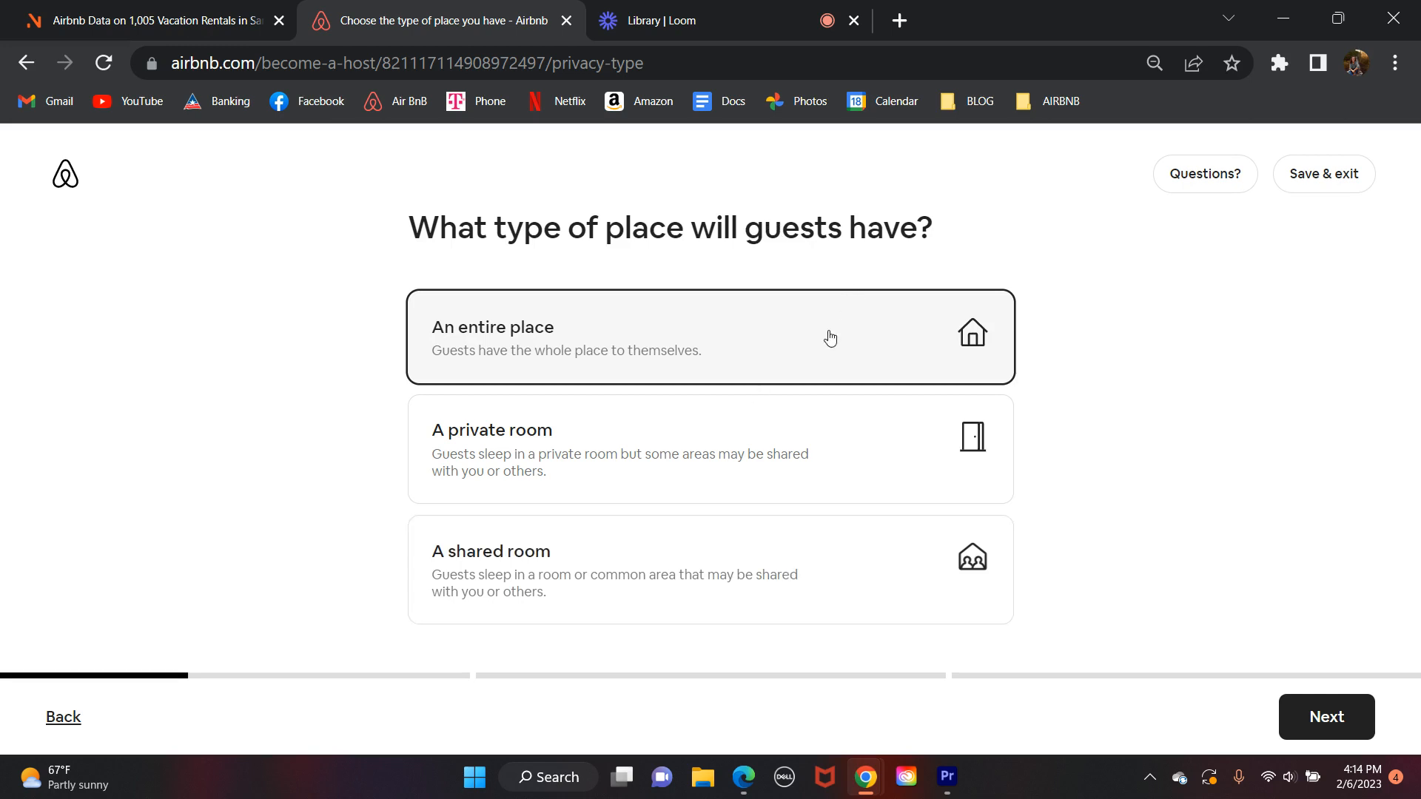
click(1326, 717)
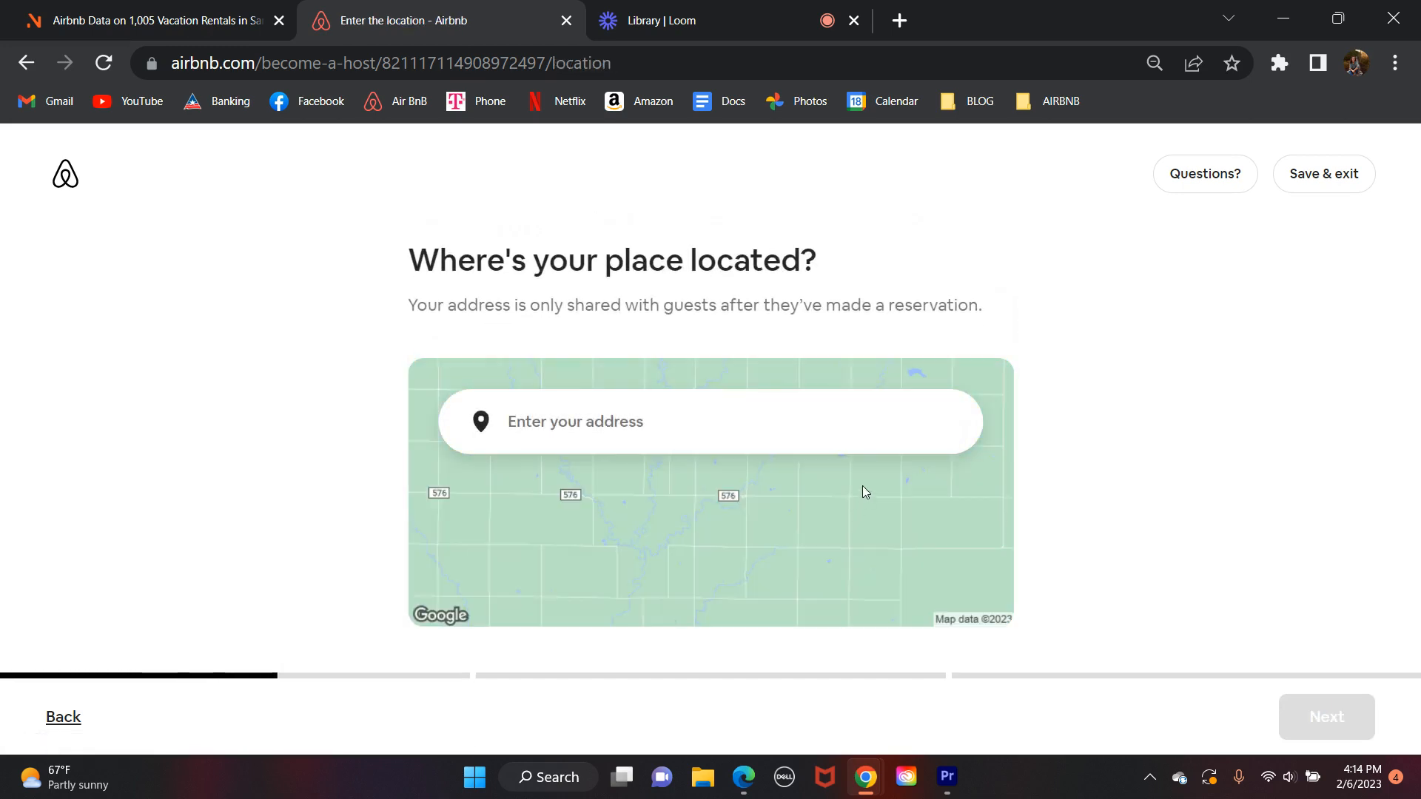
Step: Search the listing location for "Sana Monica", choose Santa Monica Boulevard in Los Angeles, CA, and review the address confirmation form
click(821, 418)
text(S)
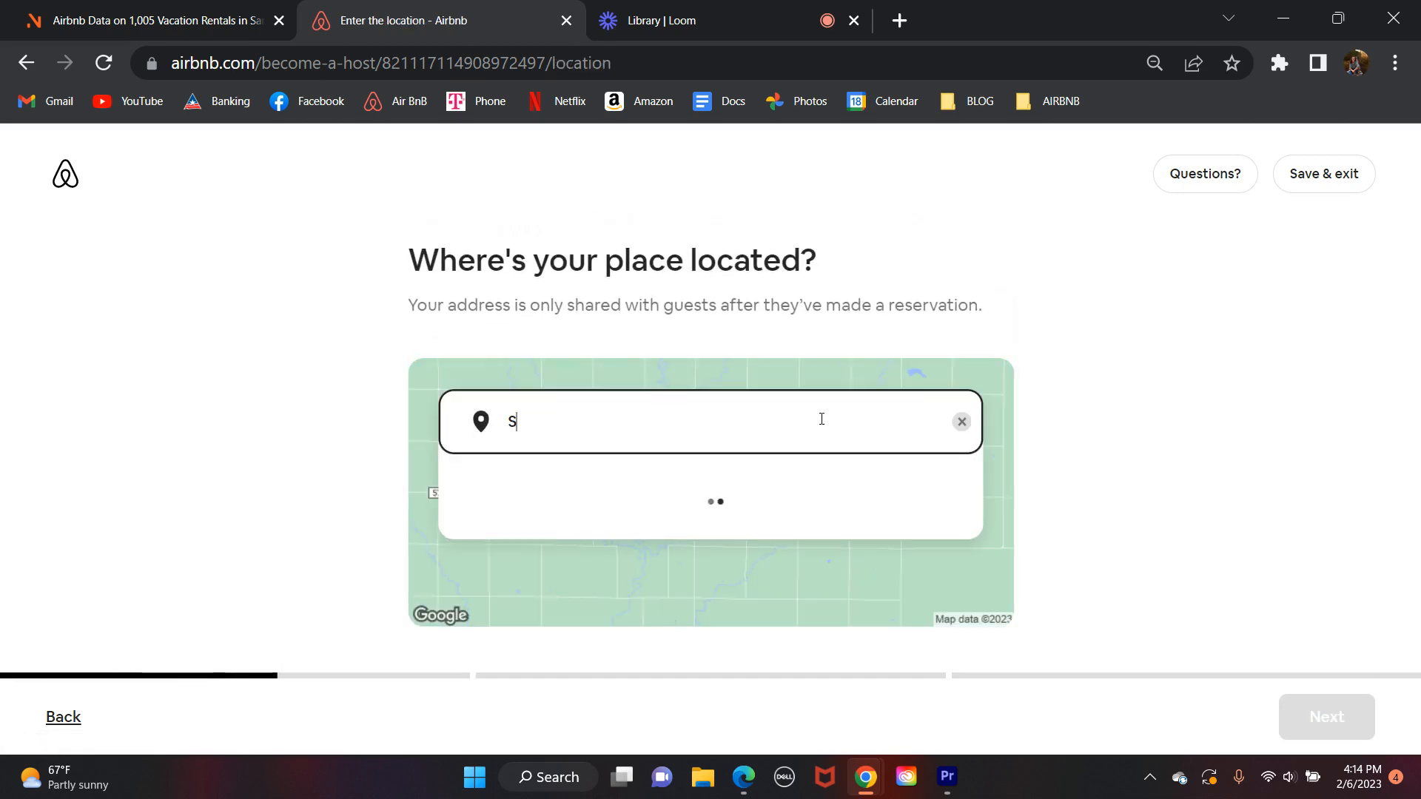
text(ana Monics)
key(BackSpace)
text(a)
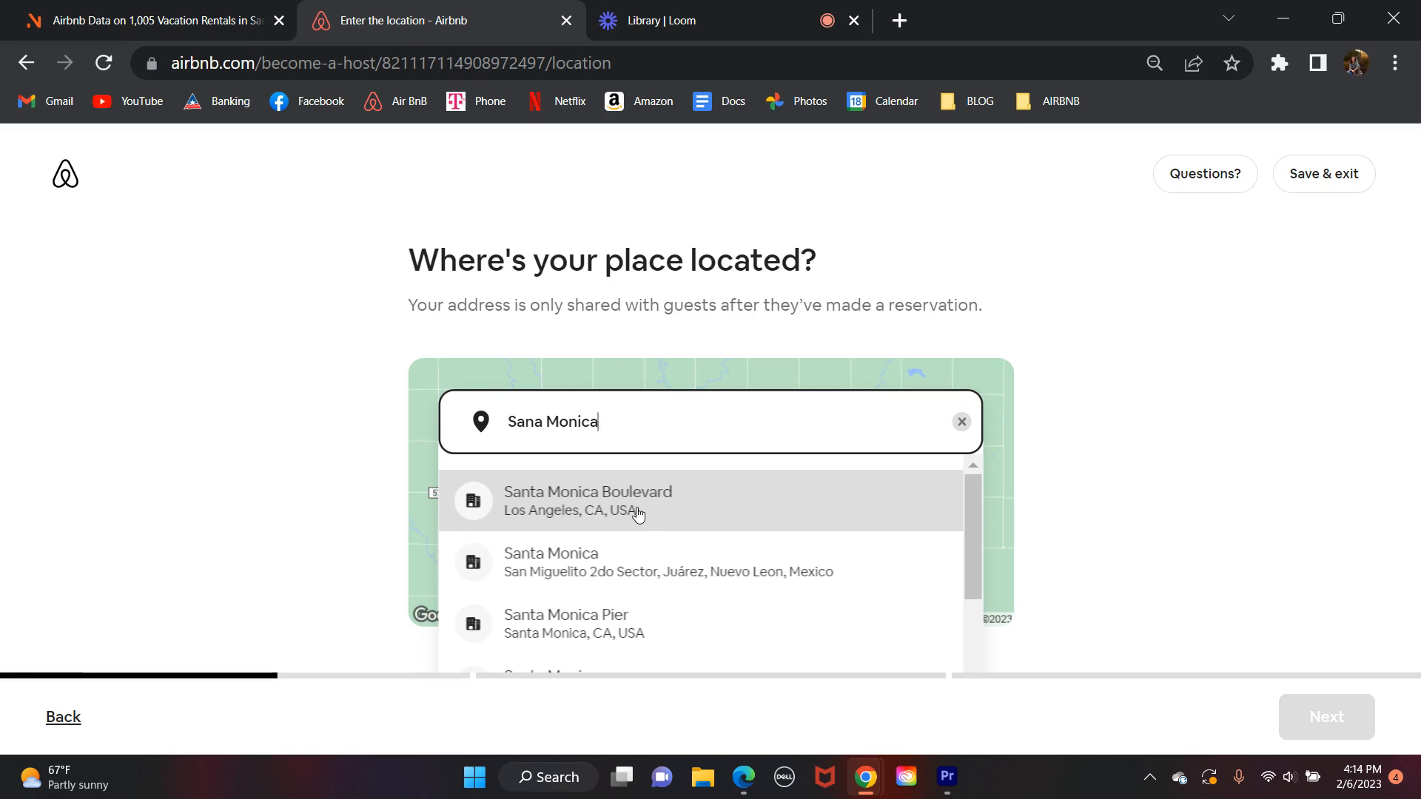
click(682, 512)
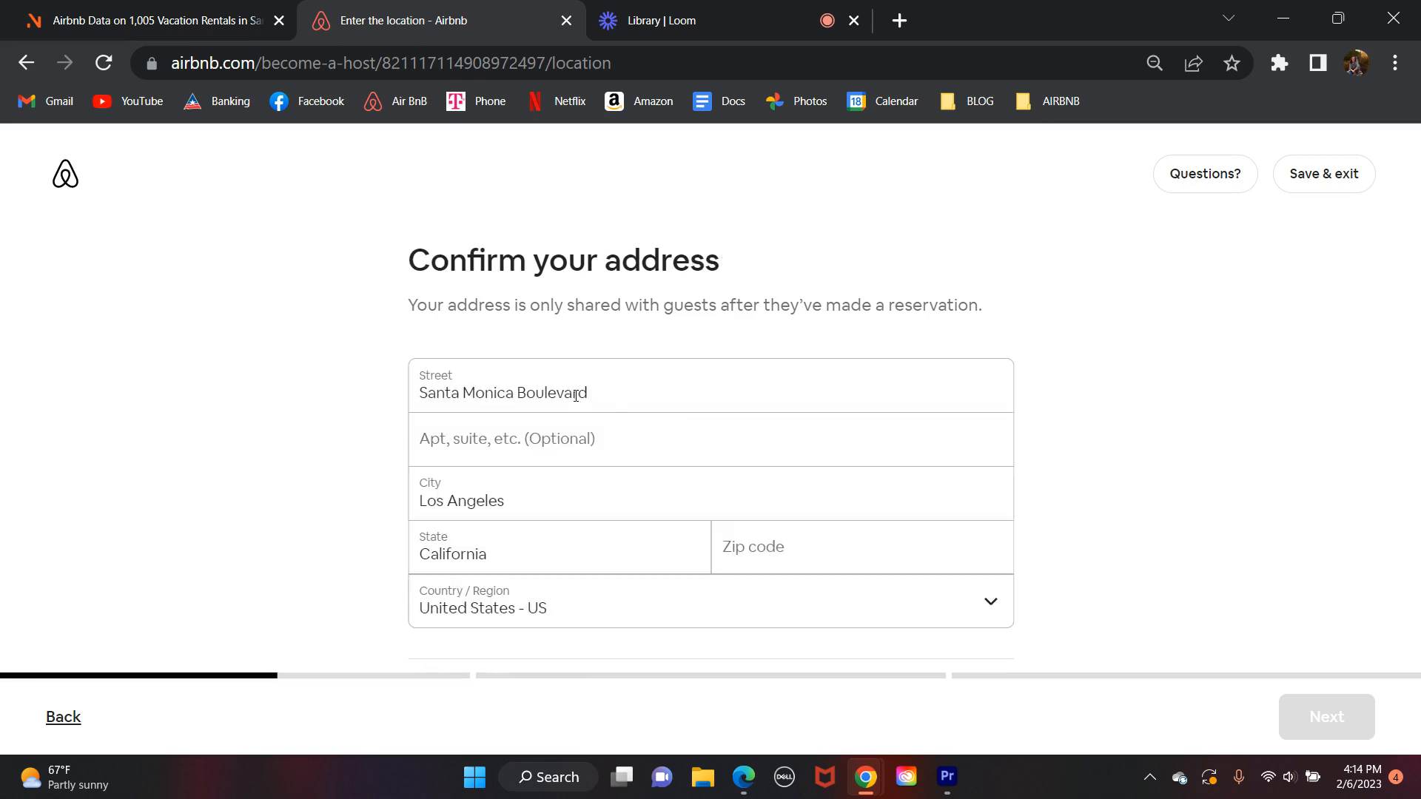
scroll(624, 412, down, 5)
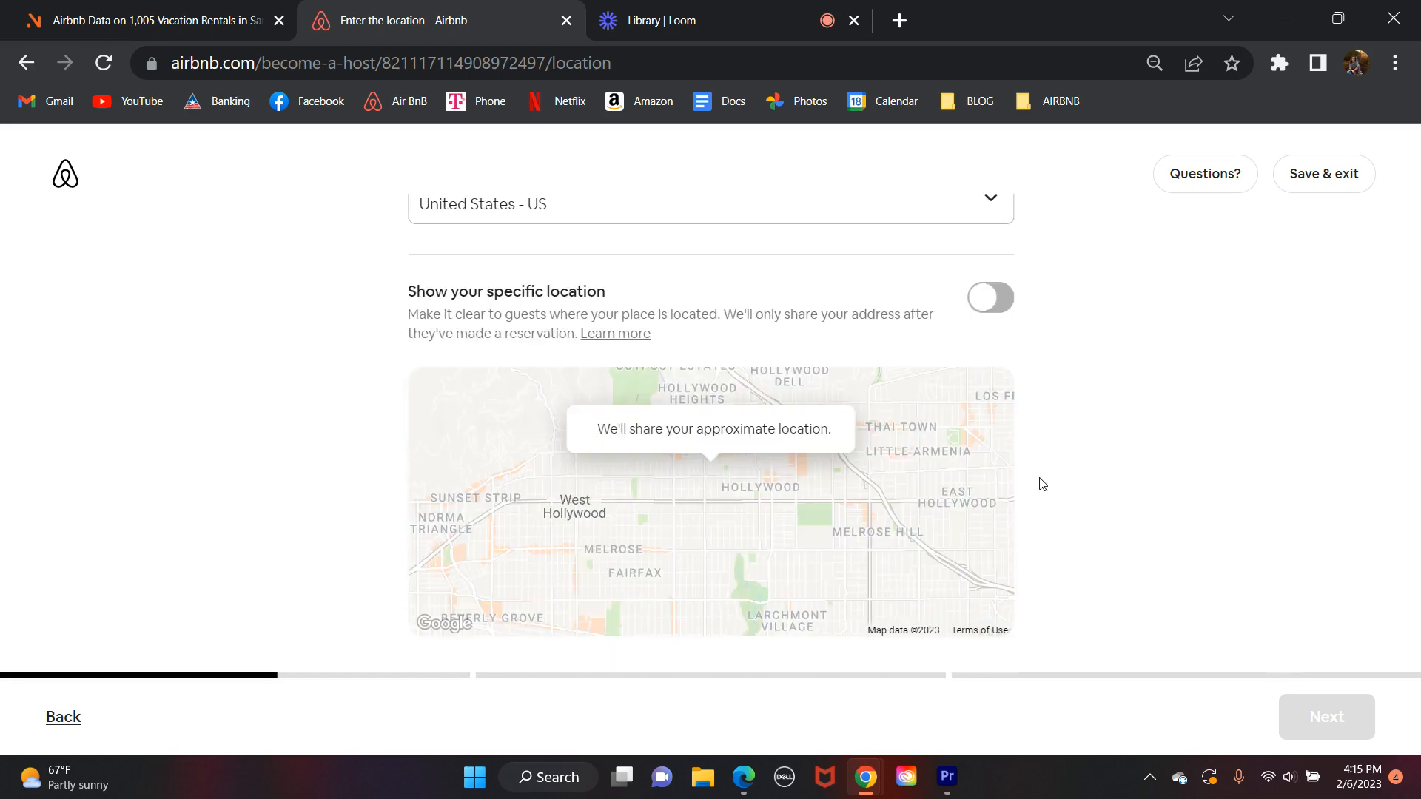
scroll(1038, 480, up, 5)
scroll(1002, 577, down, 3)
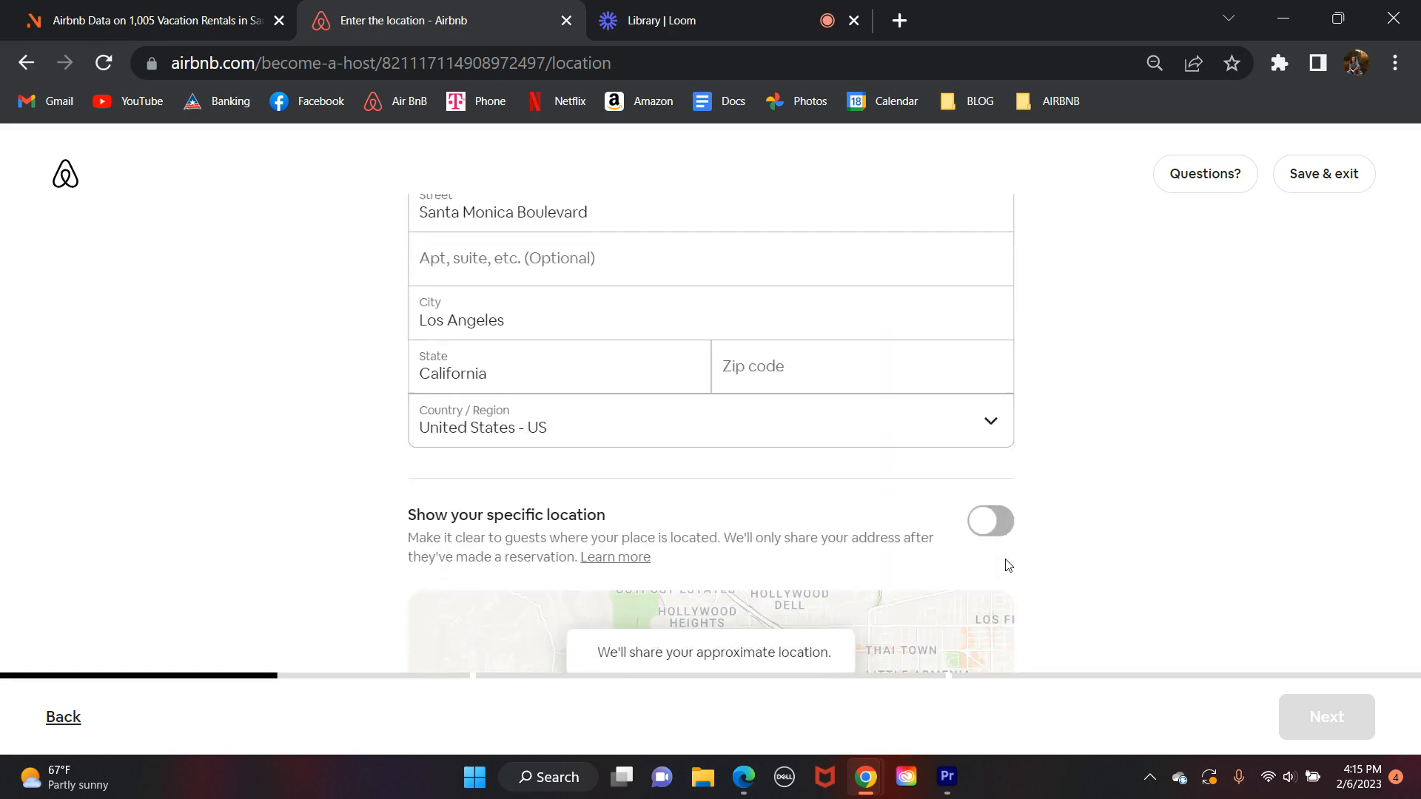
Step: Turn on Show your specific location for the listing and check the address and map preview
click(995, 527)
scroll(994, 527, down, 3)
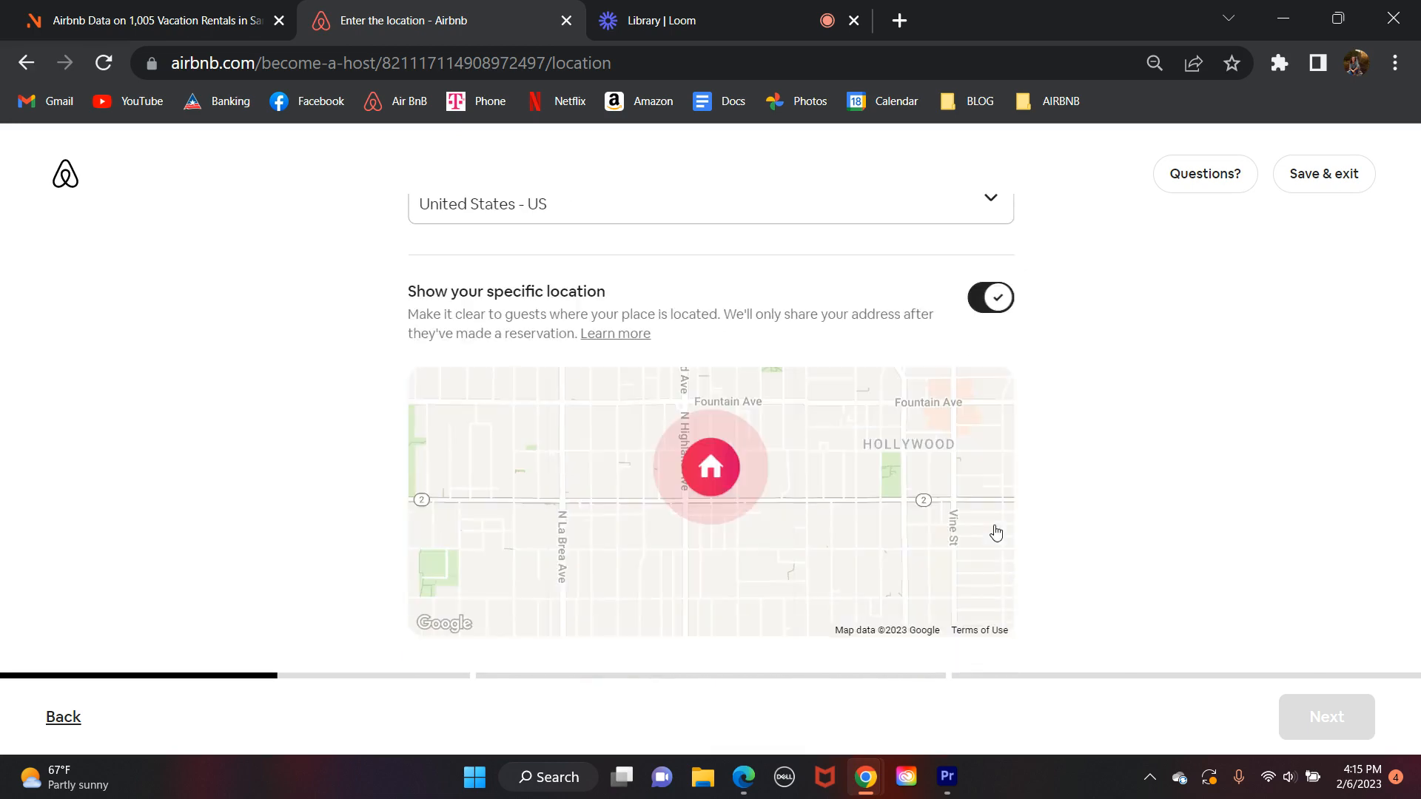
scroll(995, 531, up, 5)
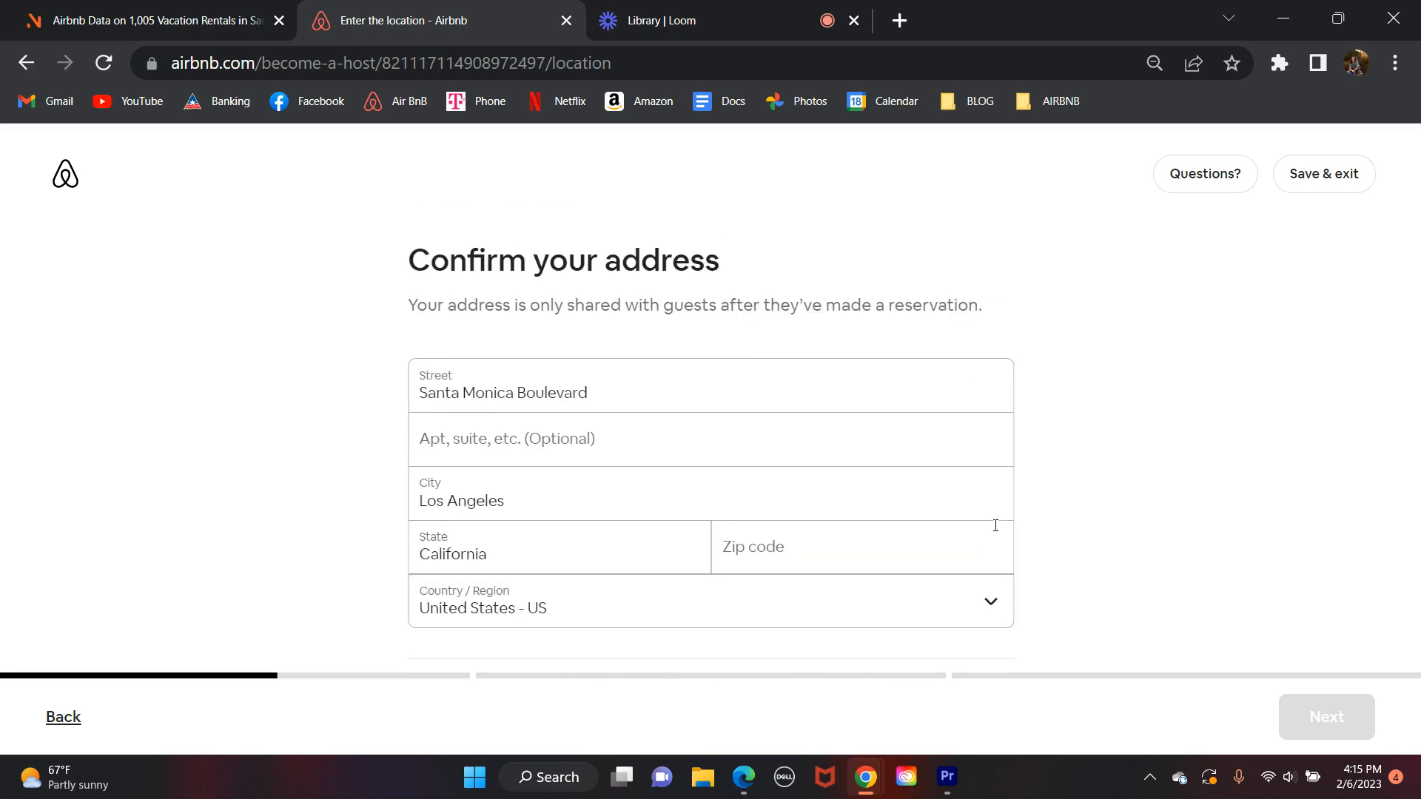
Step: Add the house number in front of the street name in the listing's address
click(420, 393)
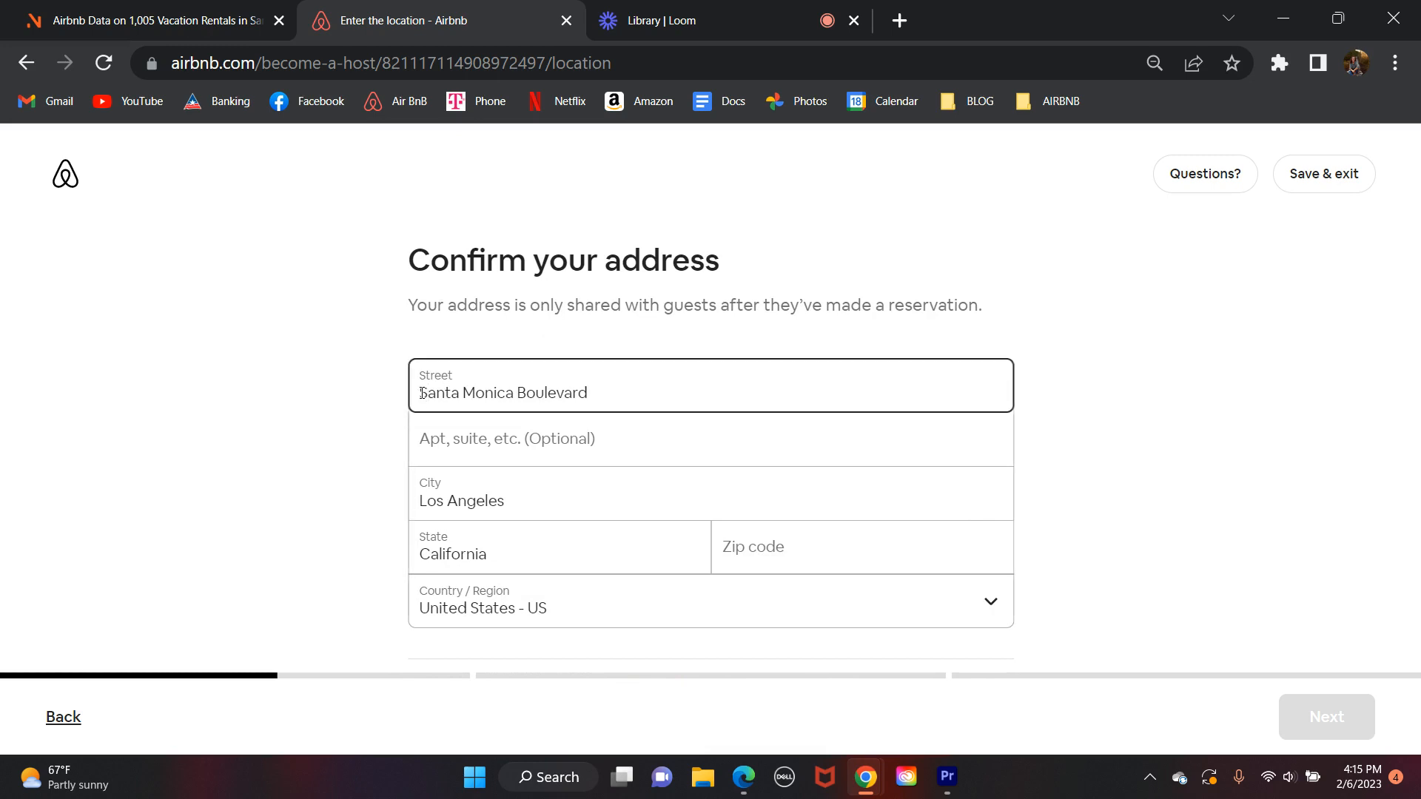
text(1230)
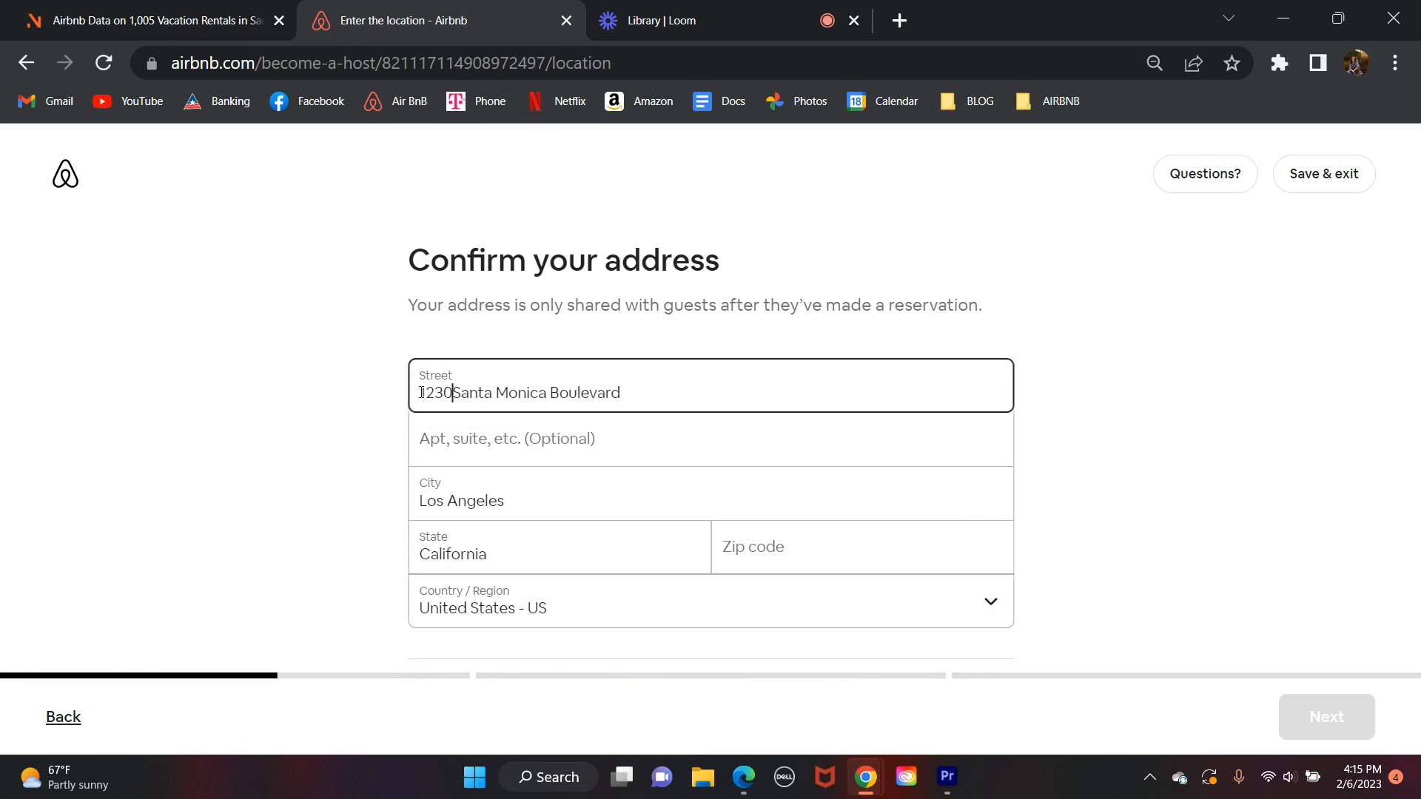
key(BackSpace)
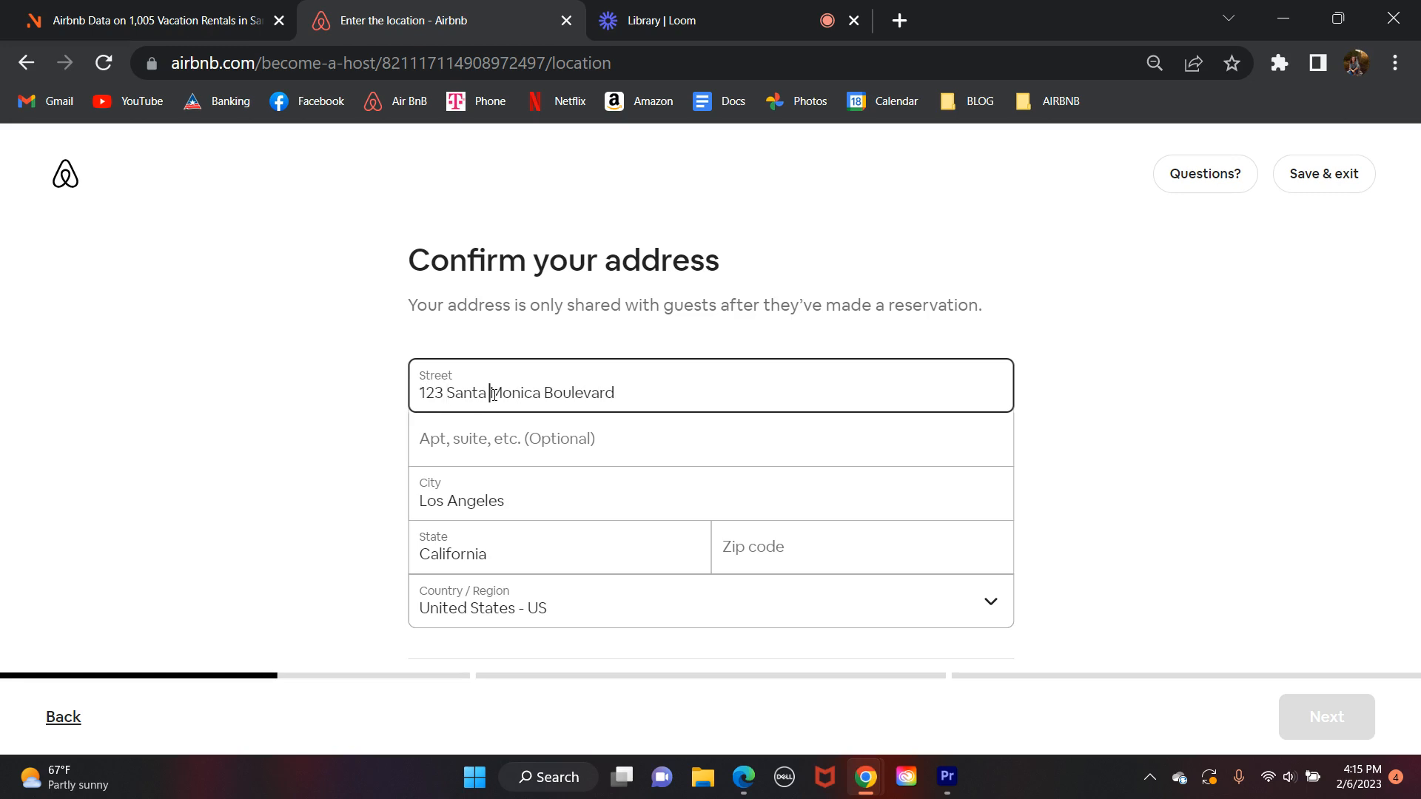
click(1182, 395)
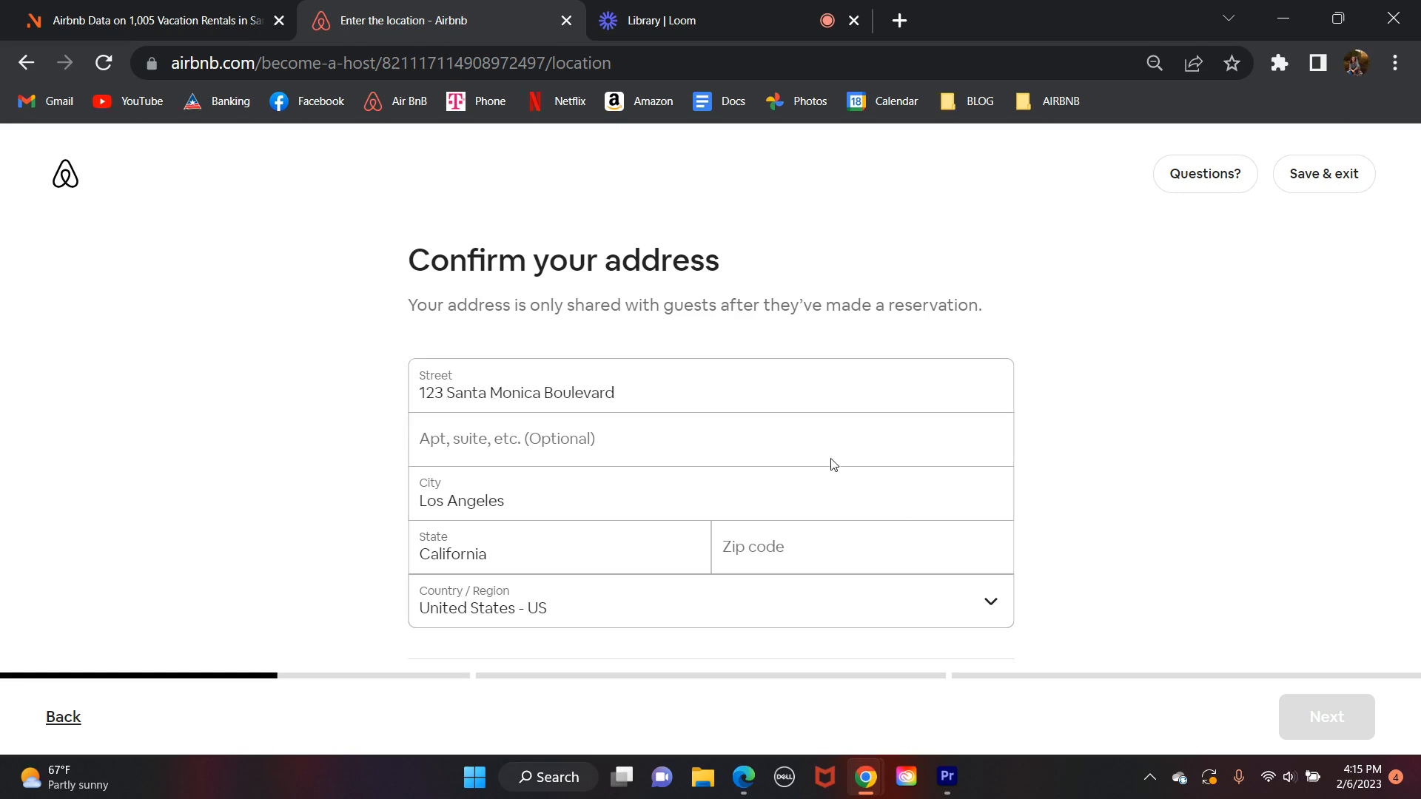
Step: Search Google in a new browser tab for "santa monica zip code" to find the missing zip code
click(772, 457)
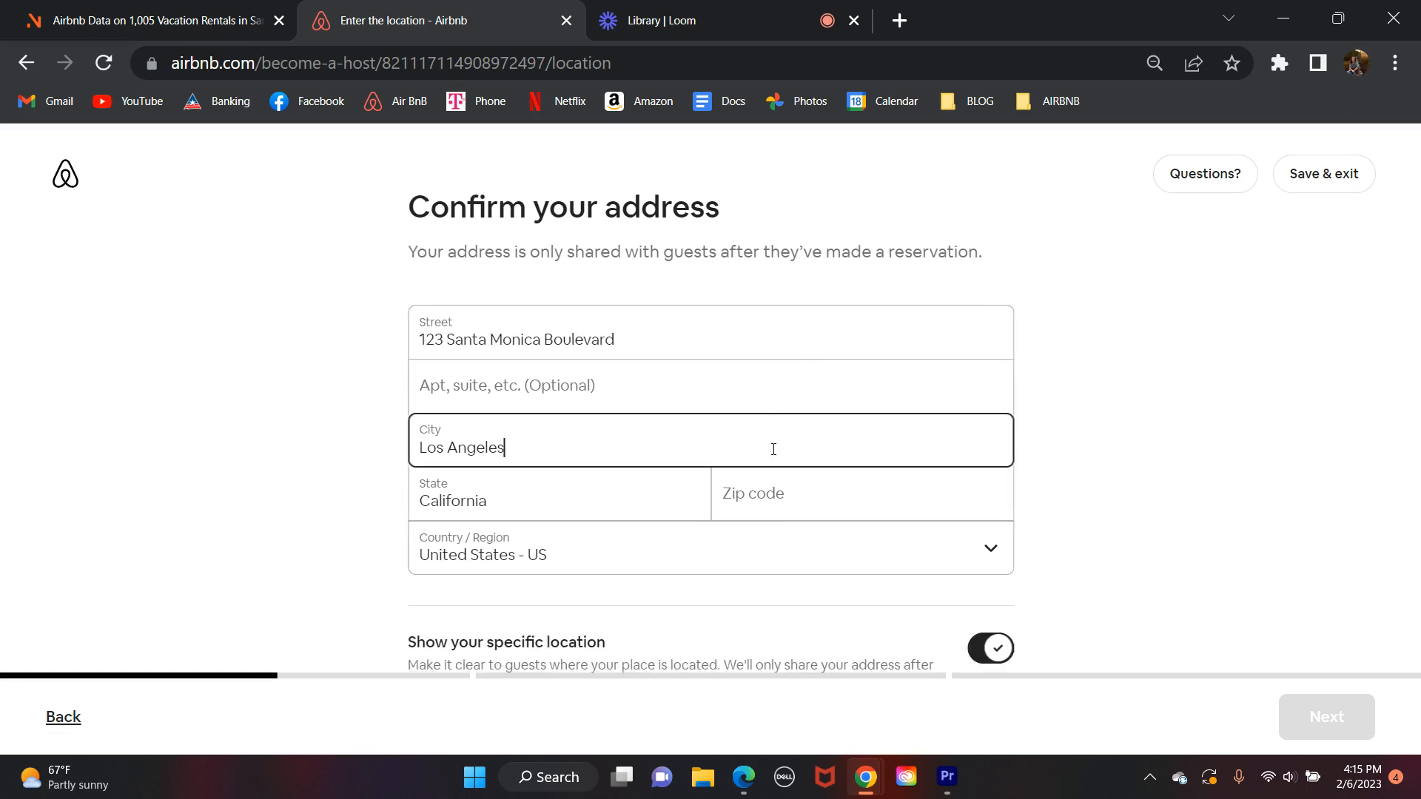
click(773, 485)
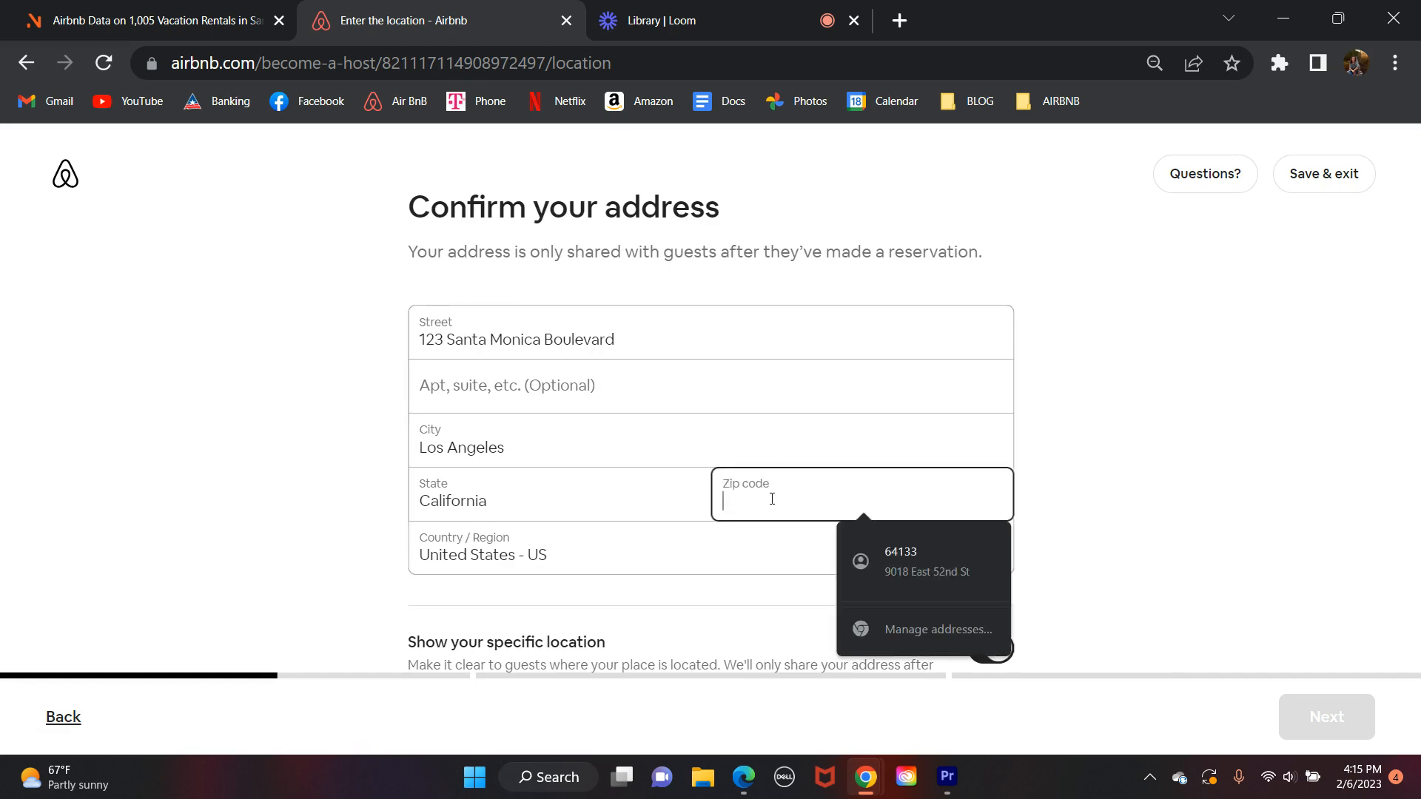
click(1059, 483)
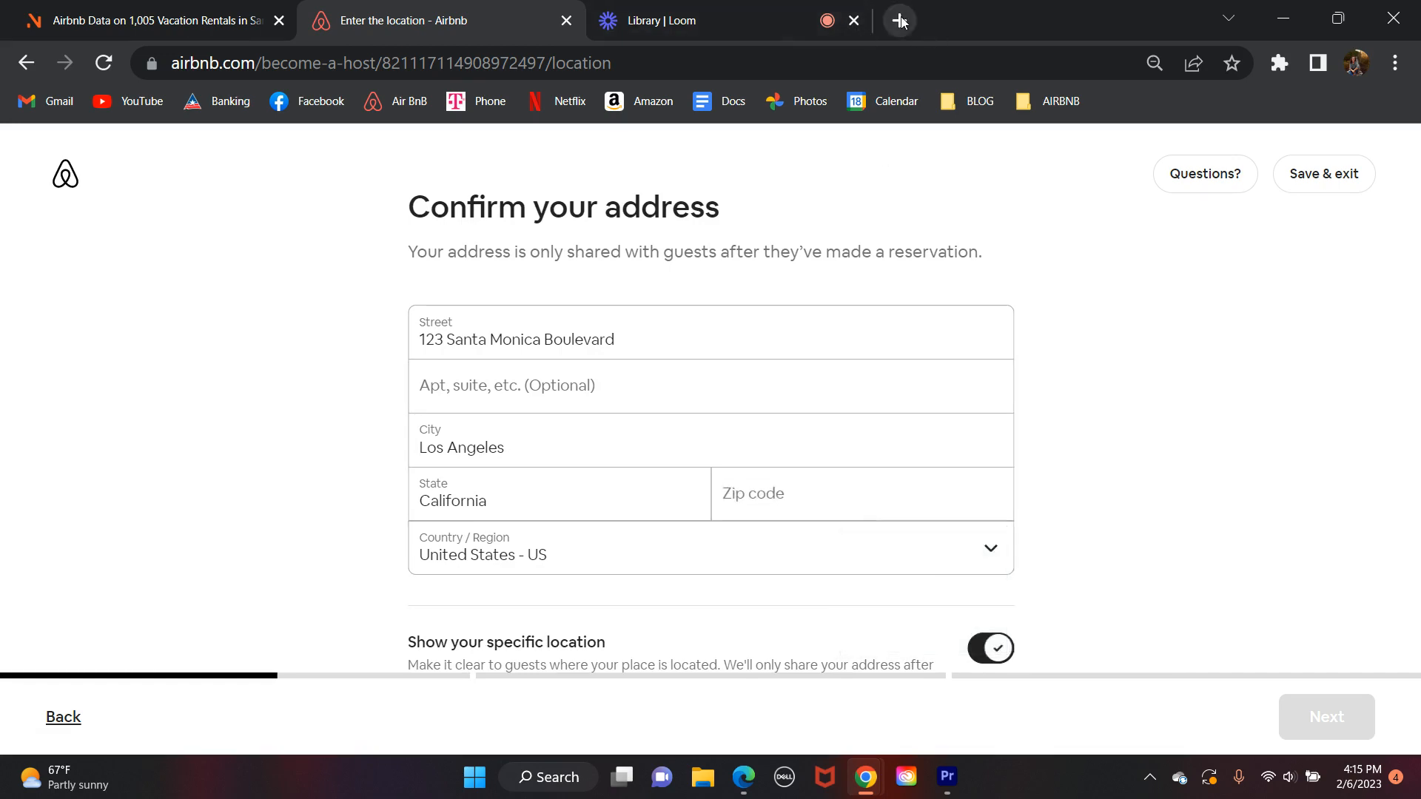
click(899, 20)
click(802, 52)
text(sant)
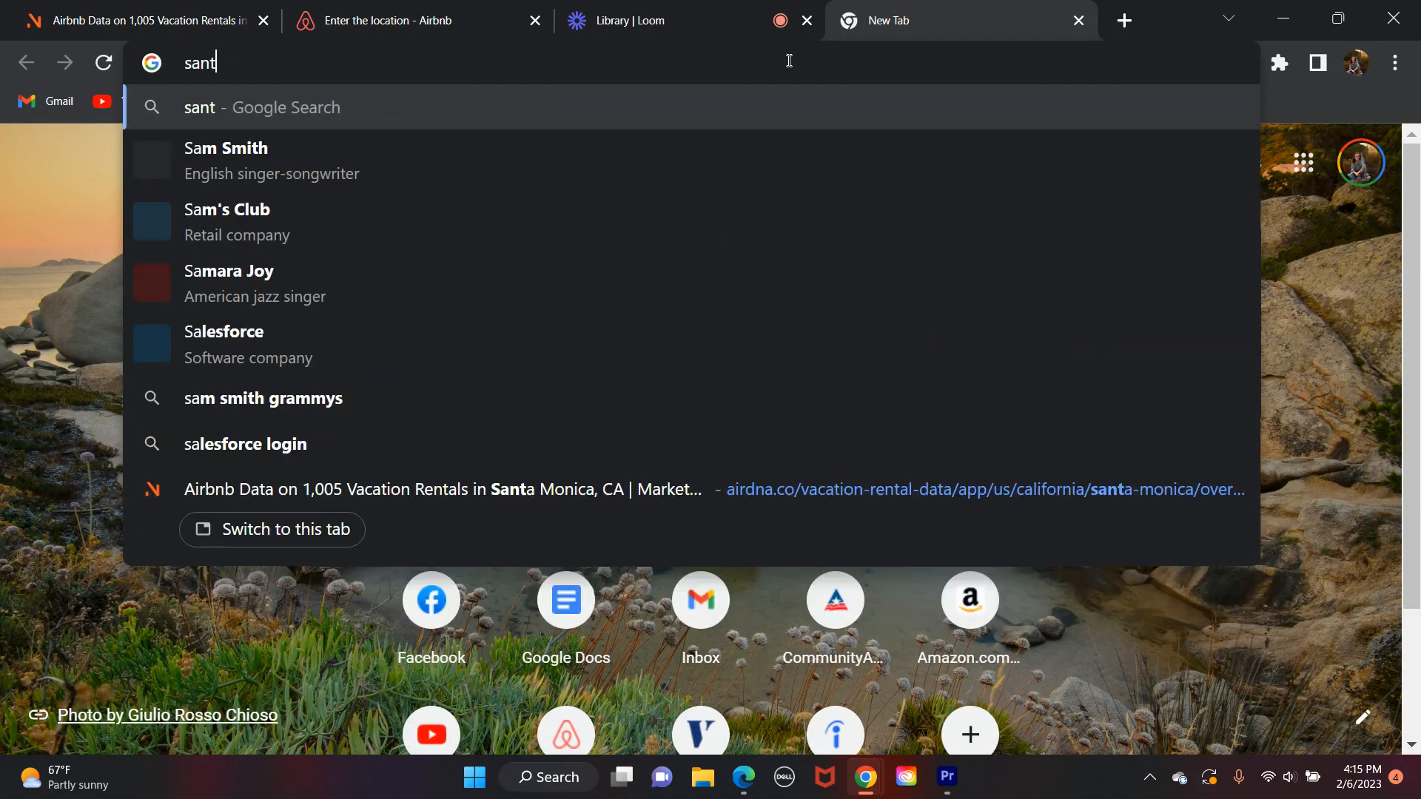
text(a monica zip code)
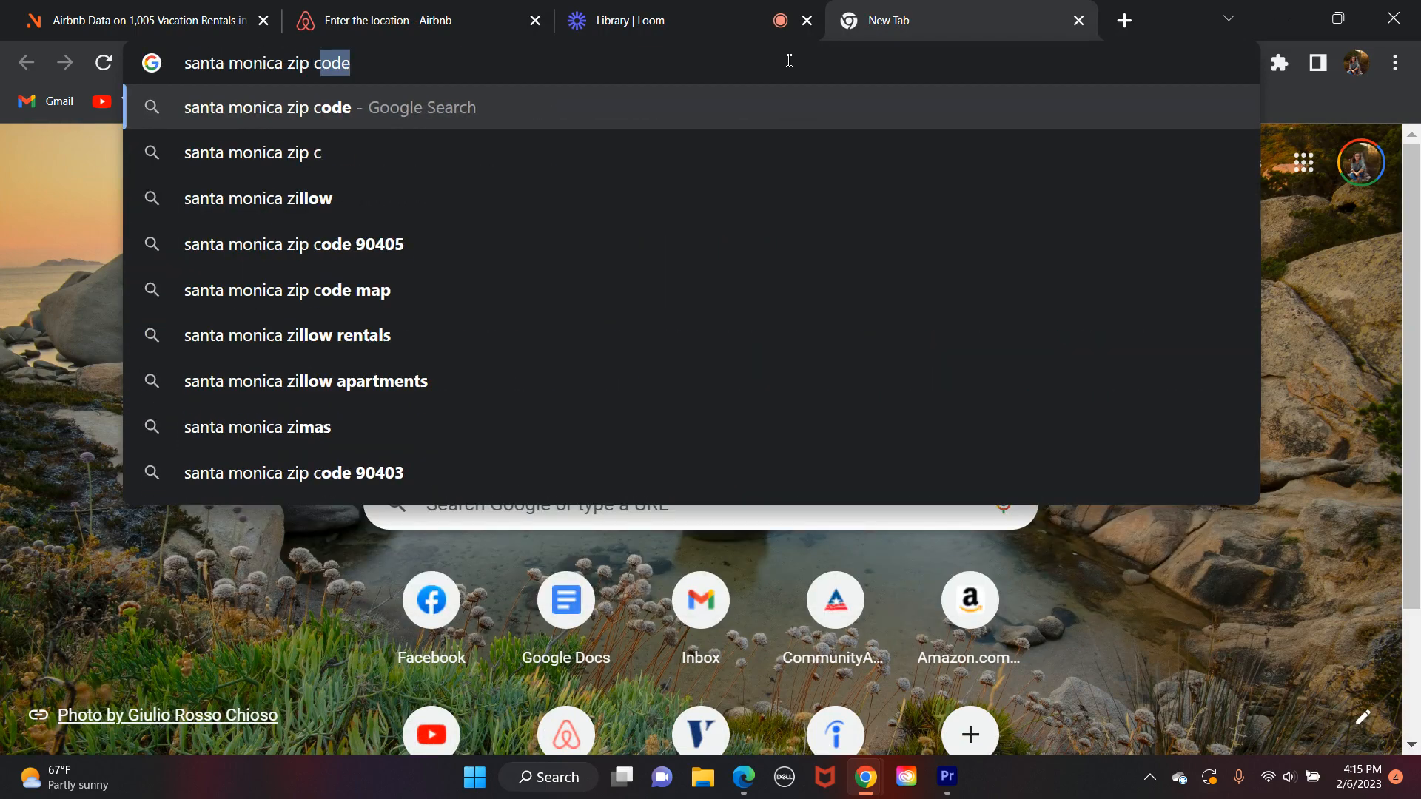
key(Return)
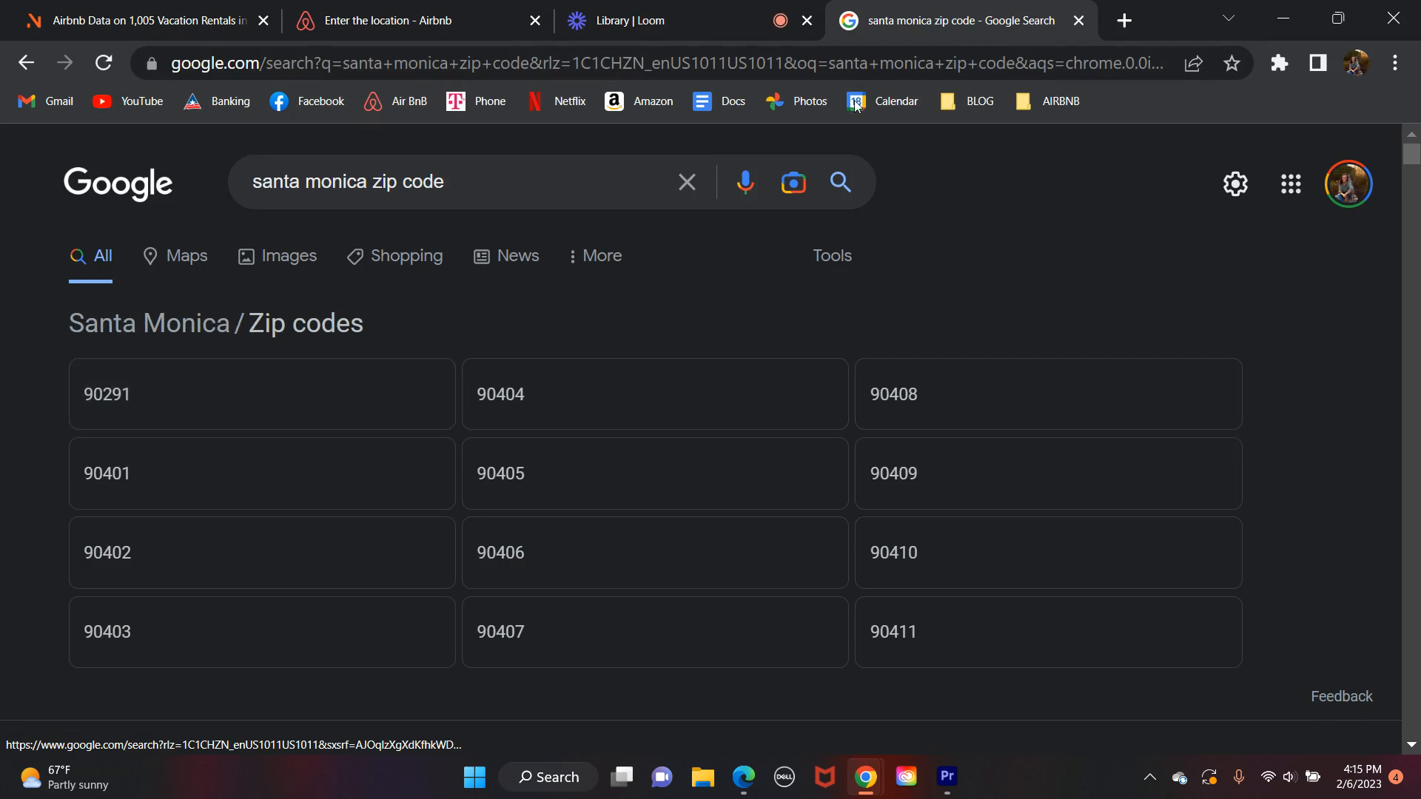
Step: Return to the Airbnb listing and fill in the zip code with the first one listed for Santa Monica
click(721, 20)
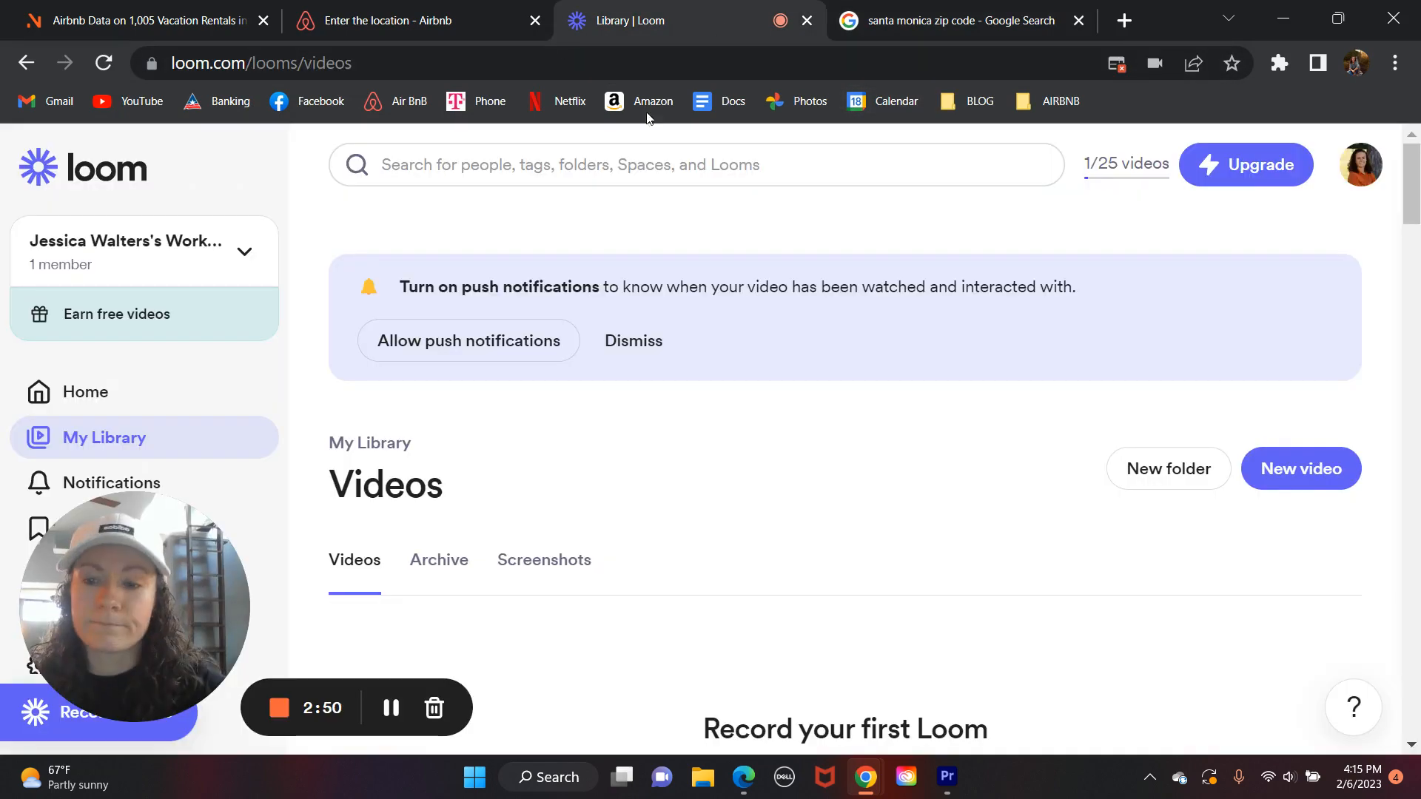
click(415, 28)
click(781, 492)
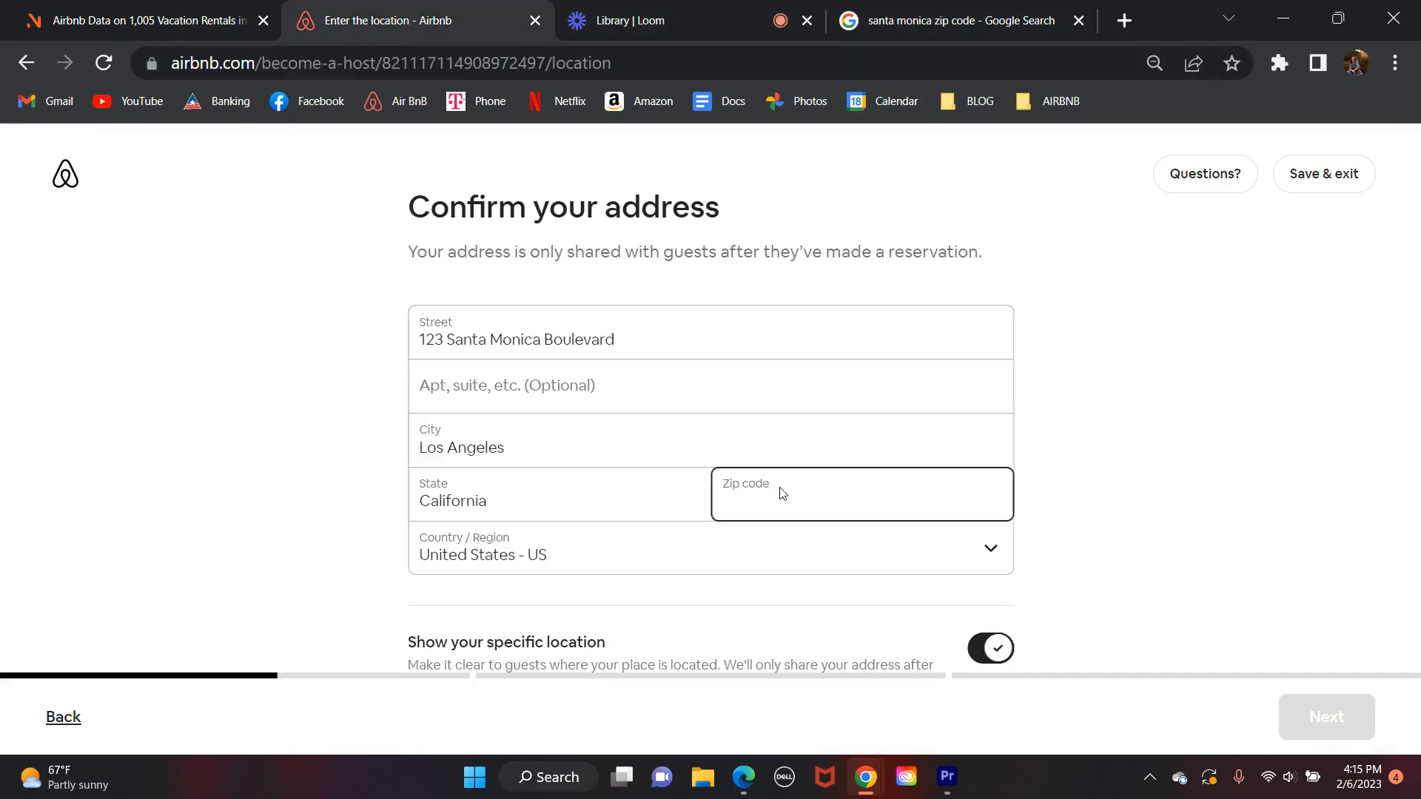
text(90291)
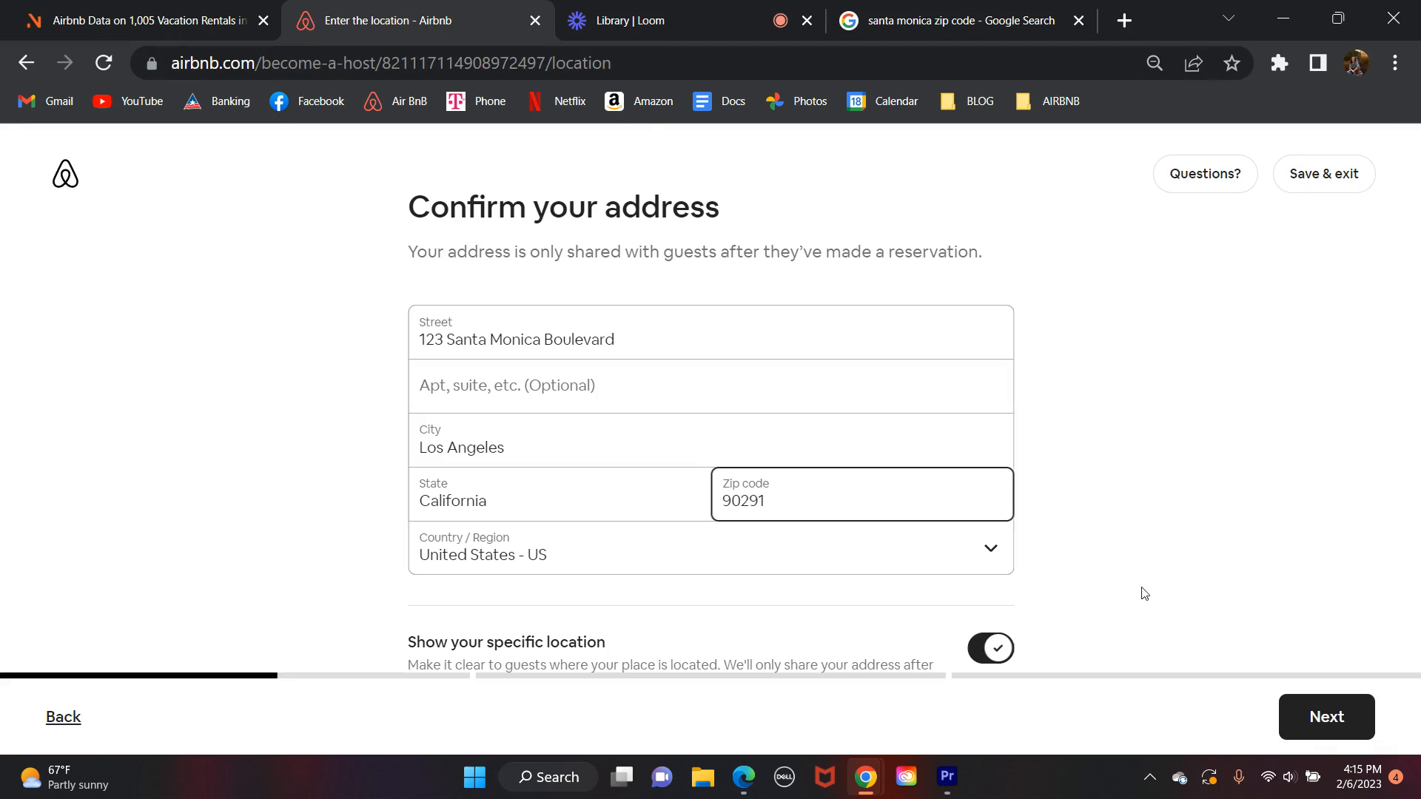
click(1173, 587)
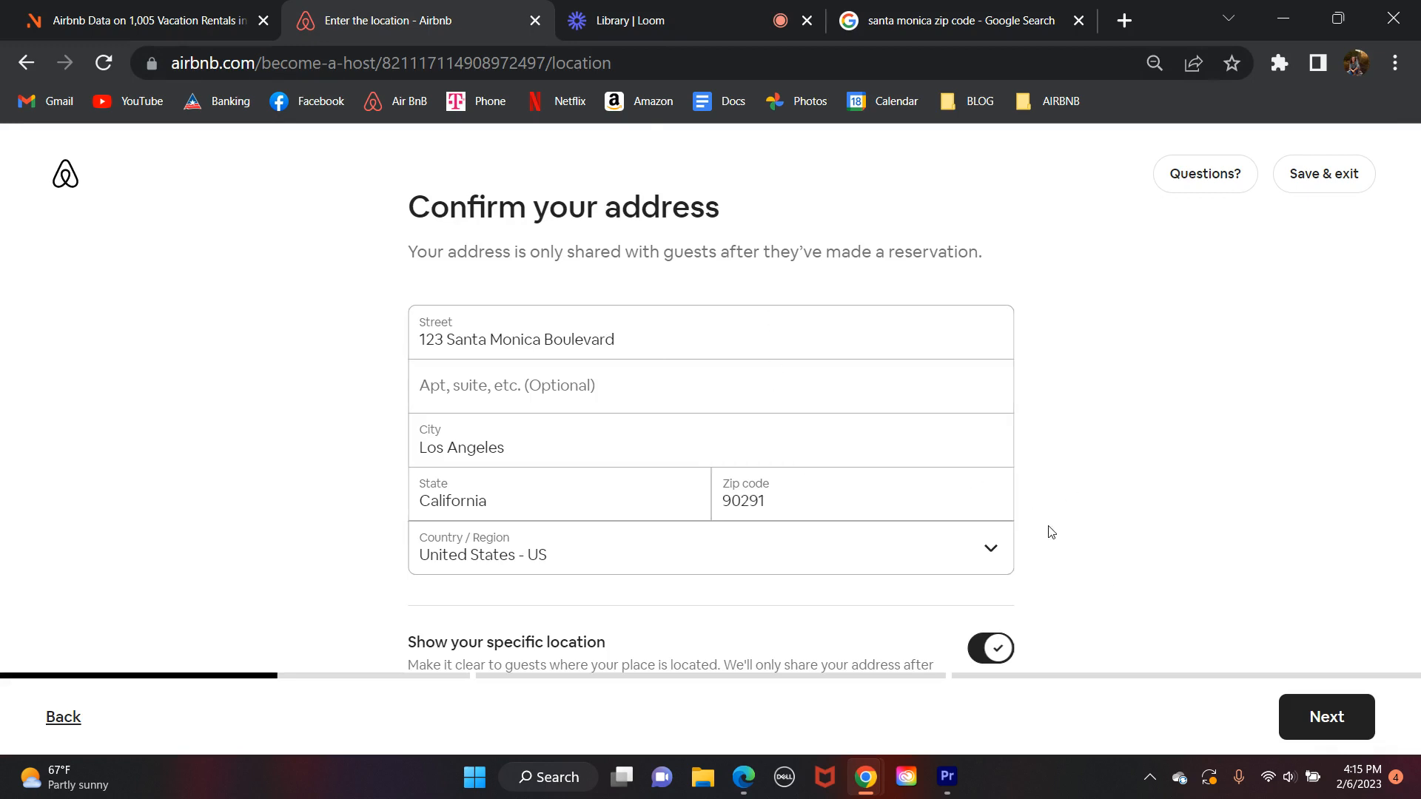
Step: Compare the map preview with Show your specific location off and on, leaving the option on
scroll(1050, 532, down, 3)
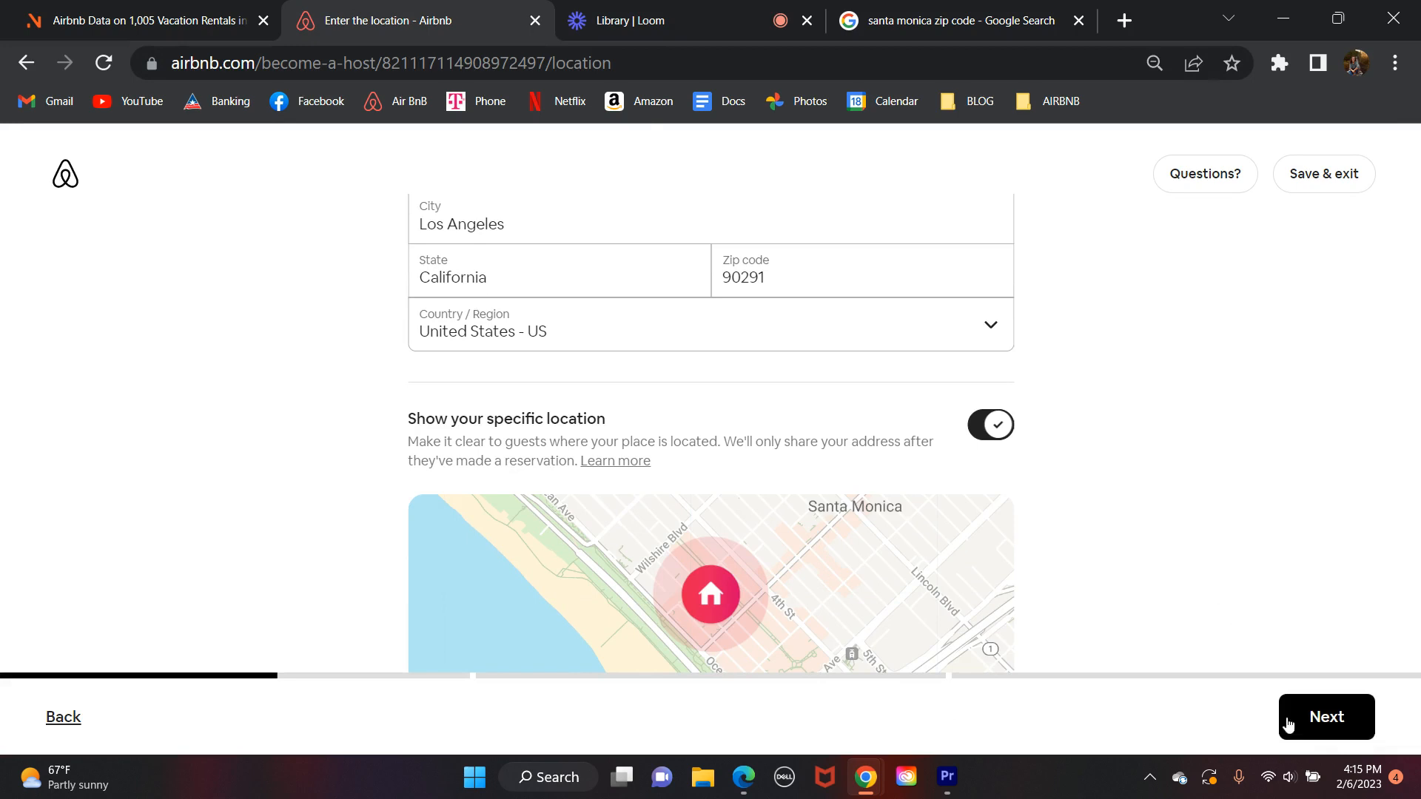
scroll(1063, 414, down, 2)
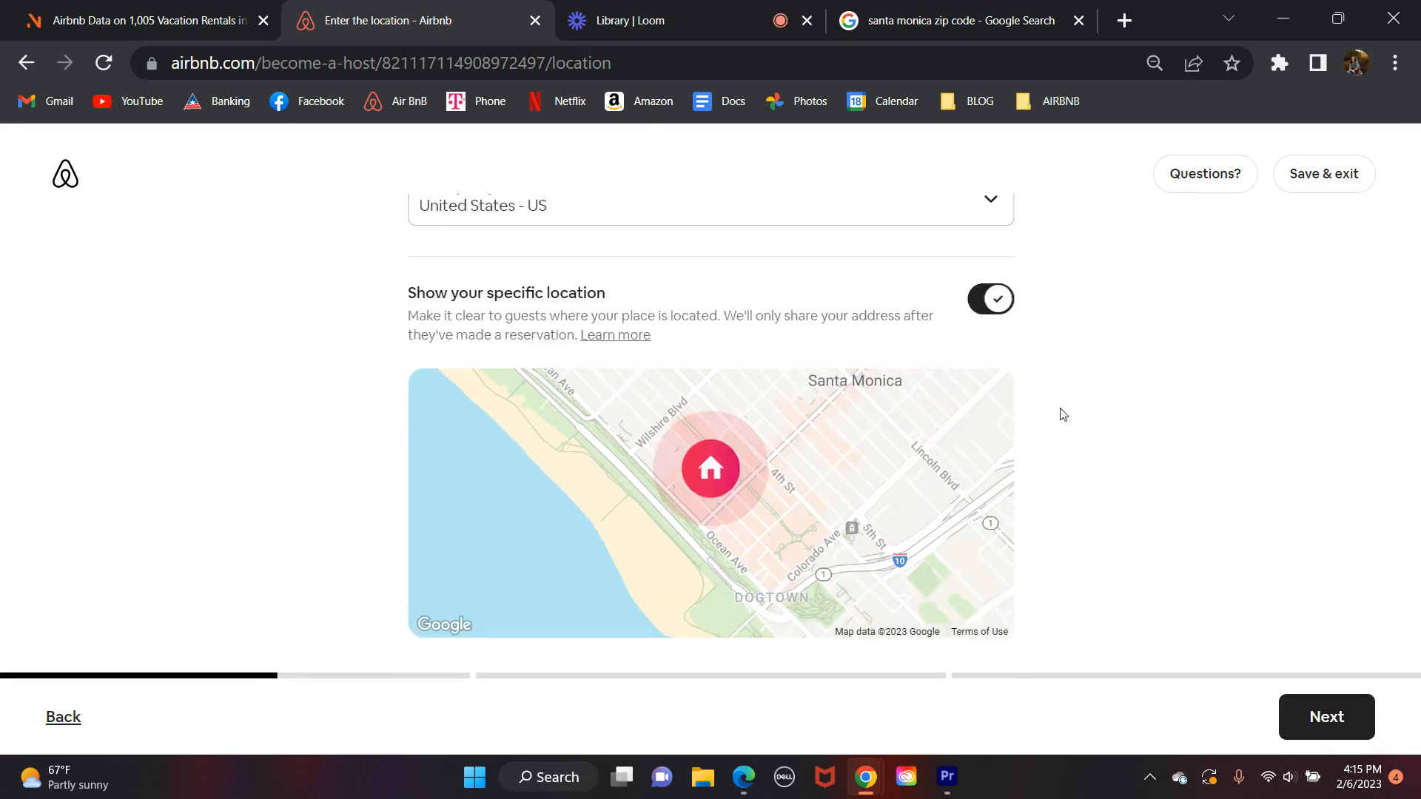
click(993, 298)
click(993, 299)
click(994, 305)
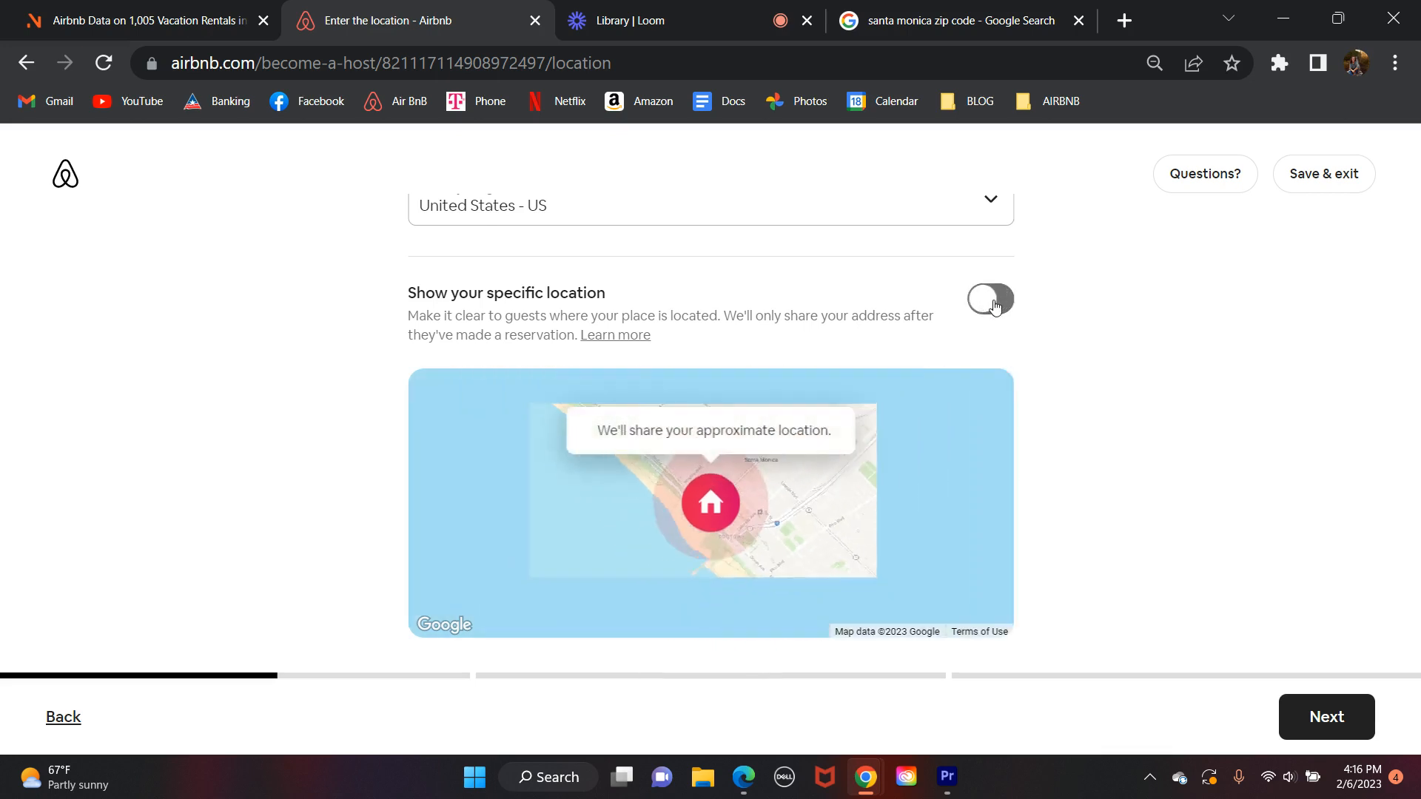
click(993, 305)
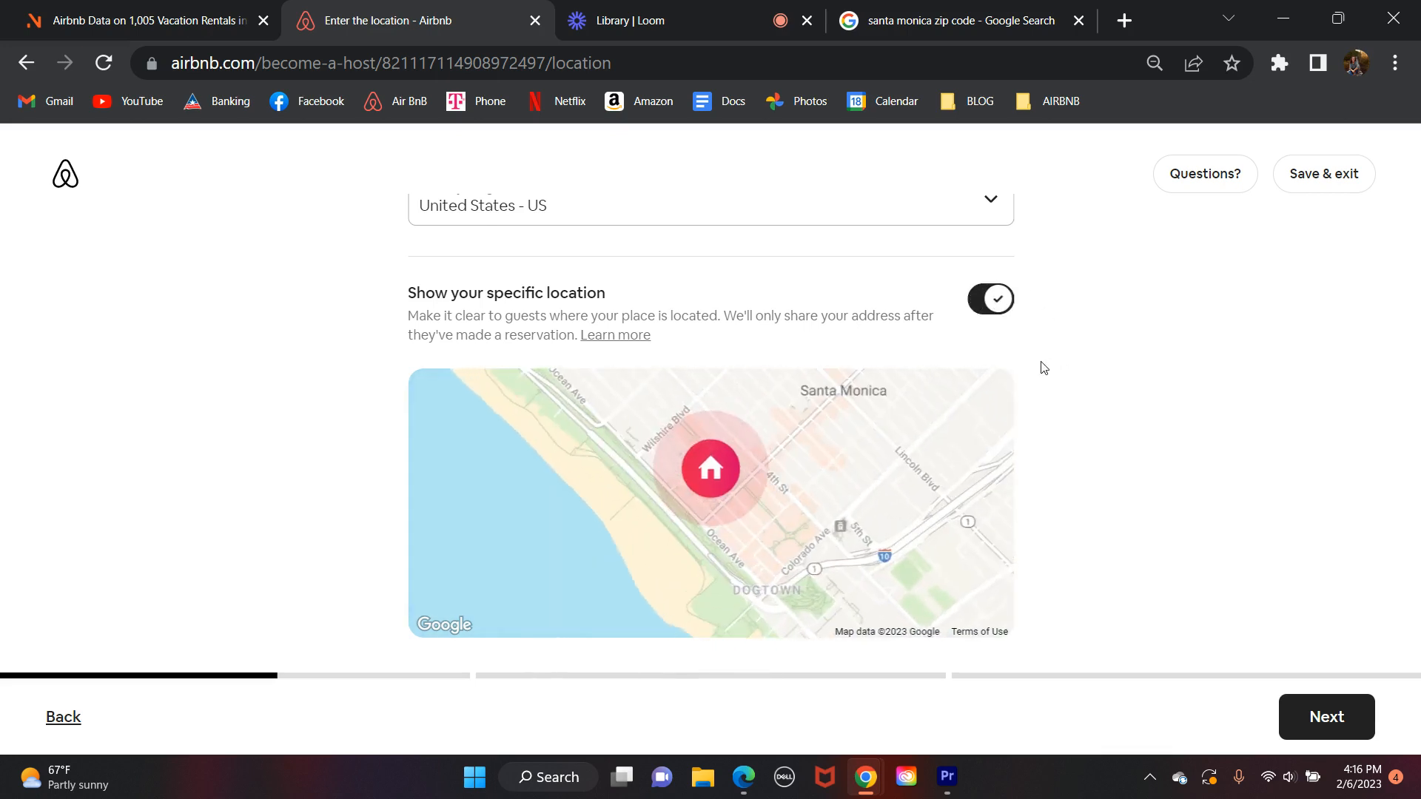
Step: Accept the entered address and the map pin position, continuing to the basics about the place
click(1343, 724)
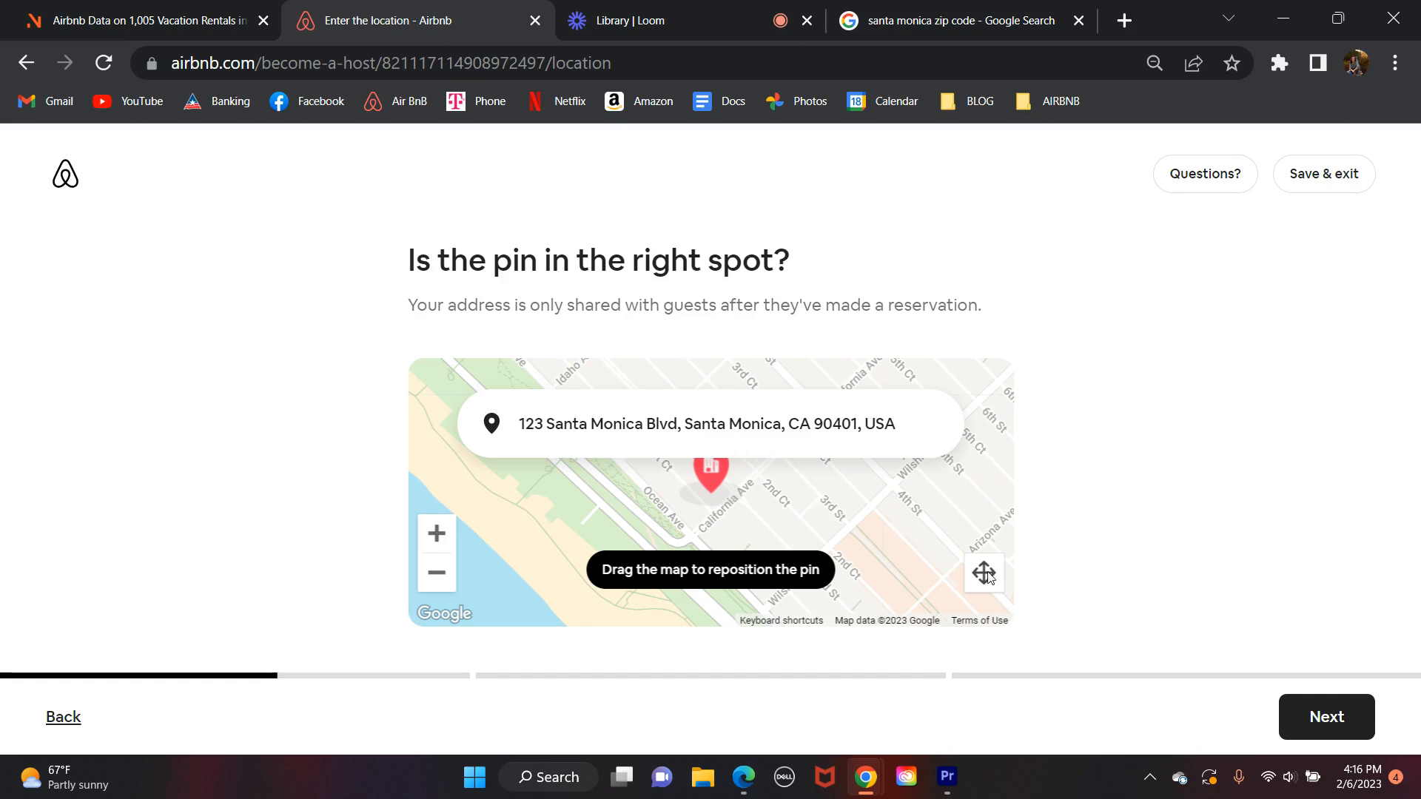
click(1312, 700)
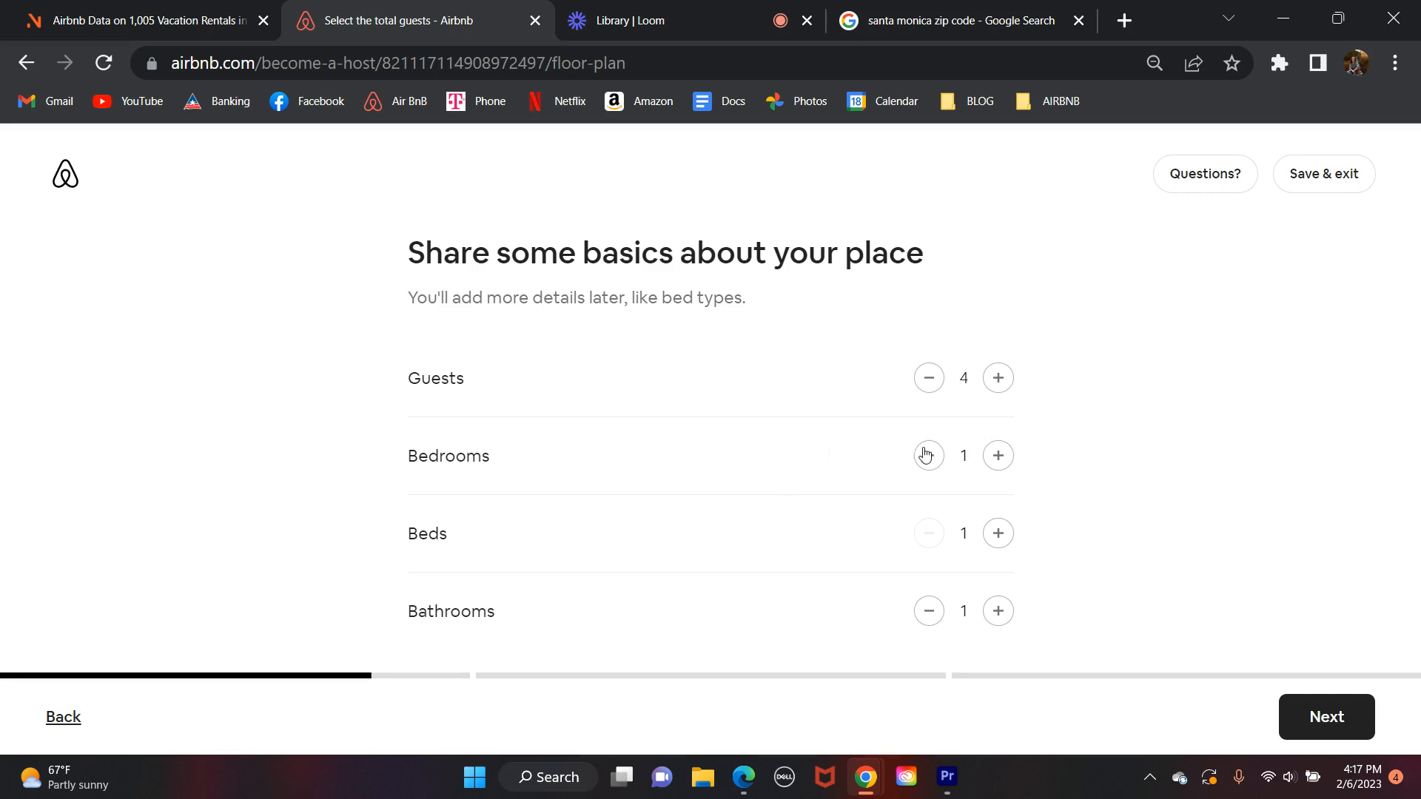
Step: Keep the basics at 4 guests, 1 bedroom, 1 bed and 1 bathroom, and continue through the Step 2 introduction to the amenities
click(997, 534)
click(926, 540)
click(1340, 719)
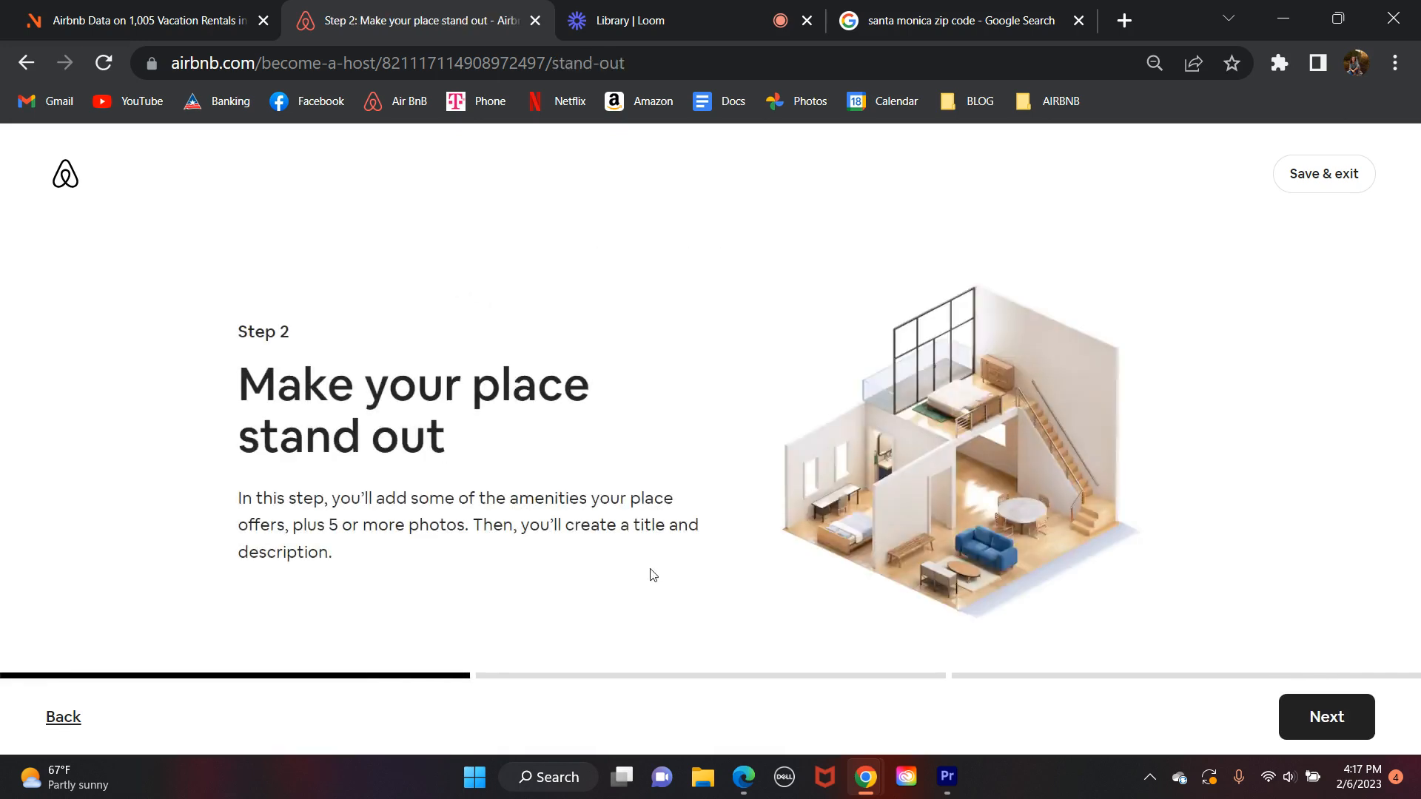
click(1322, 705)
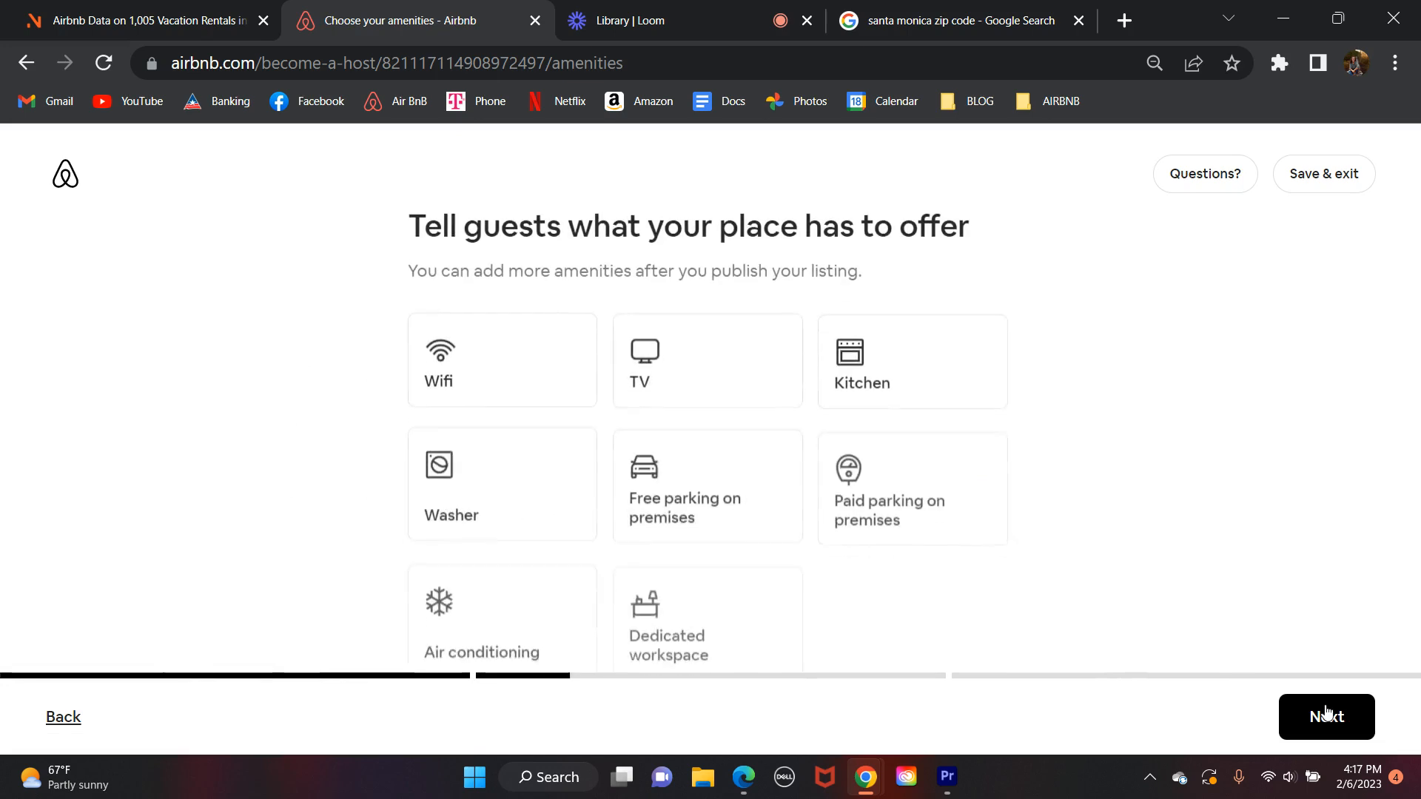
Step: Select Wifi as an amenity and Pool as a standout amenity for the listing
scroll(1064, 608, down, 2)
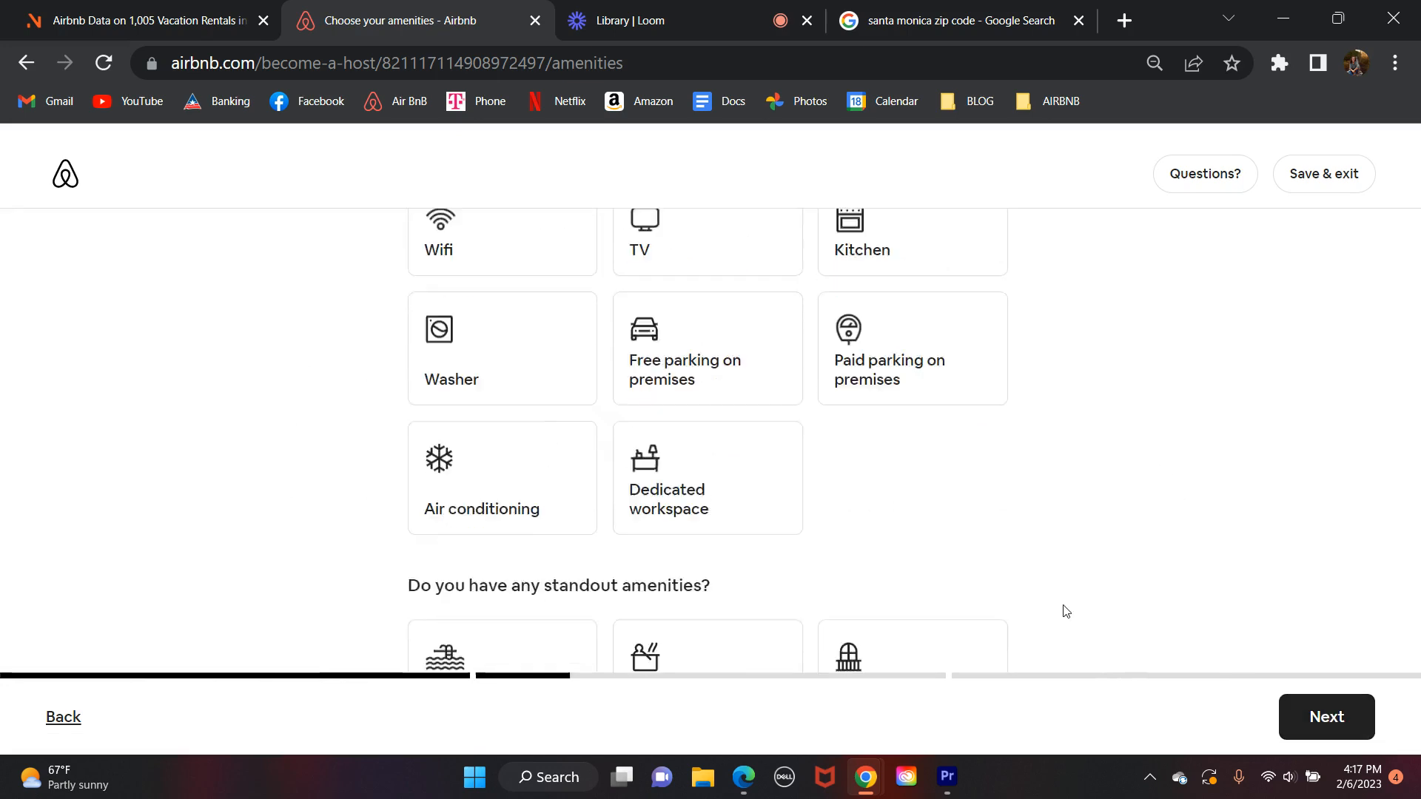
scroll(473, 370, up, 2)
click(472, 370)
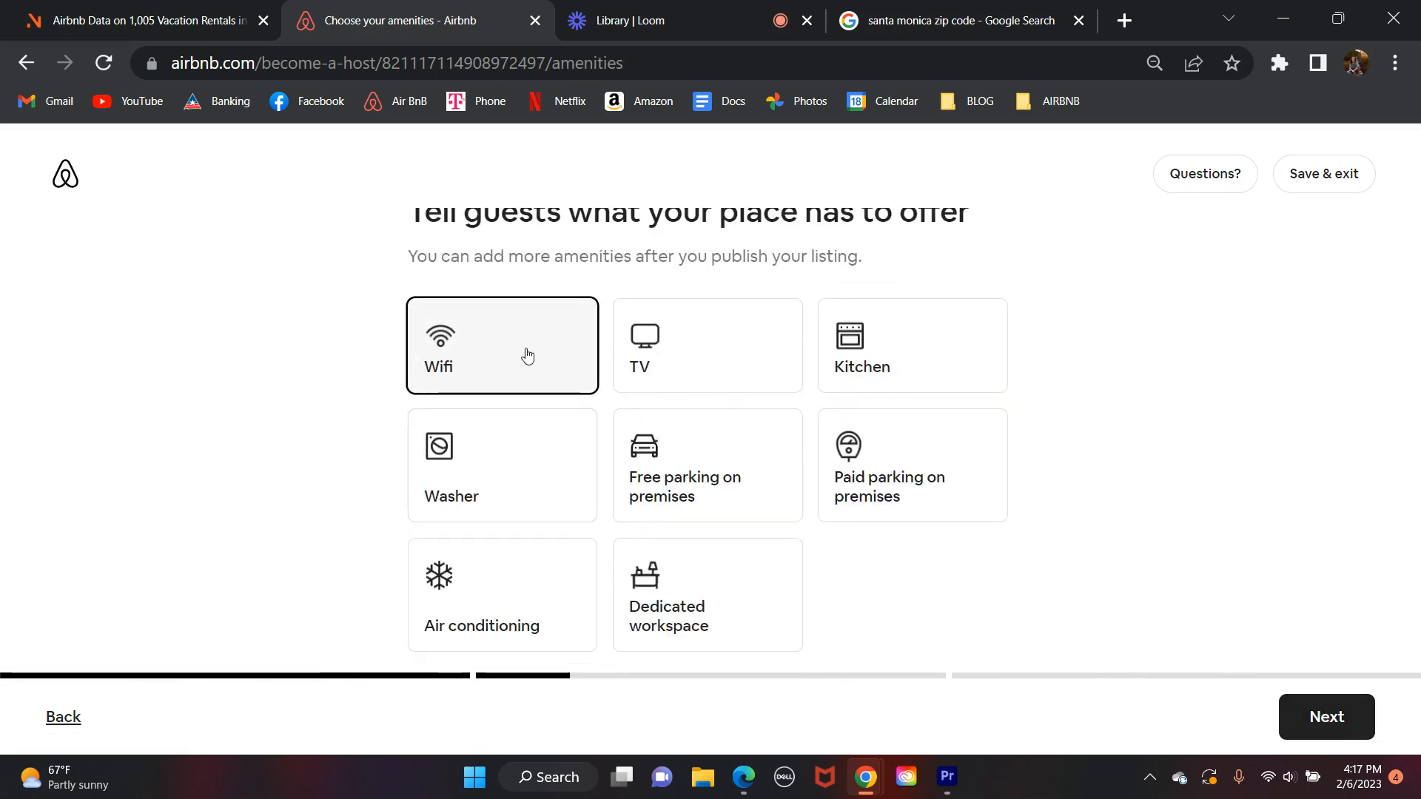
scroll(712, 618, down, 5)
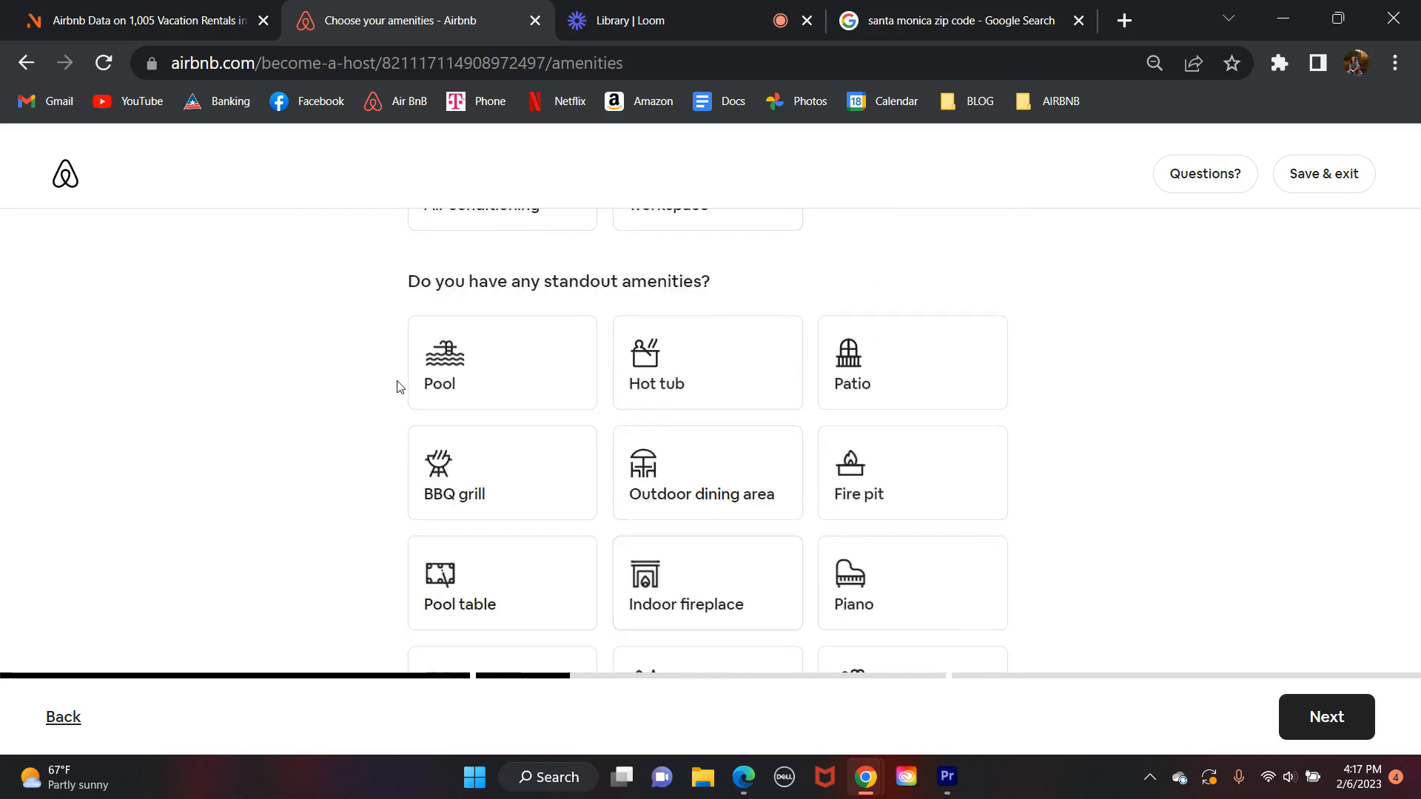
click(528, 393)
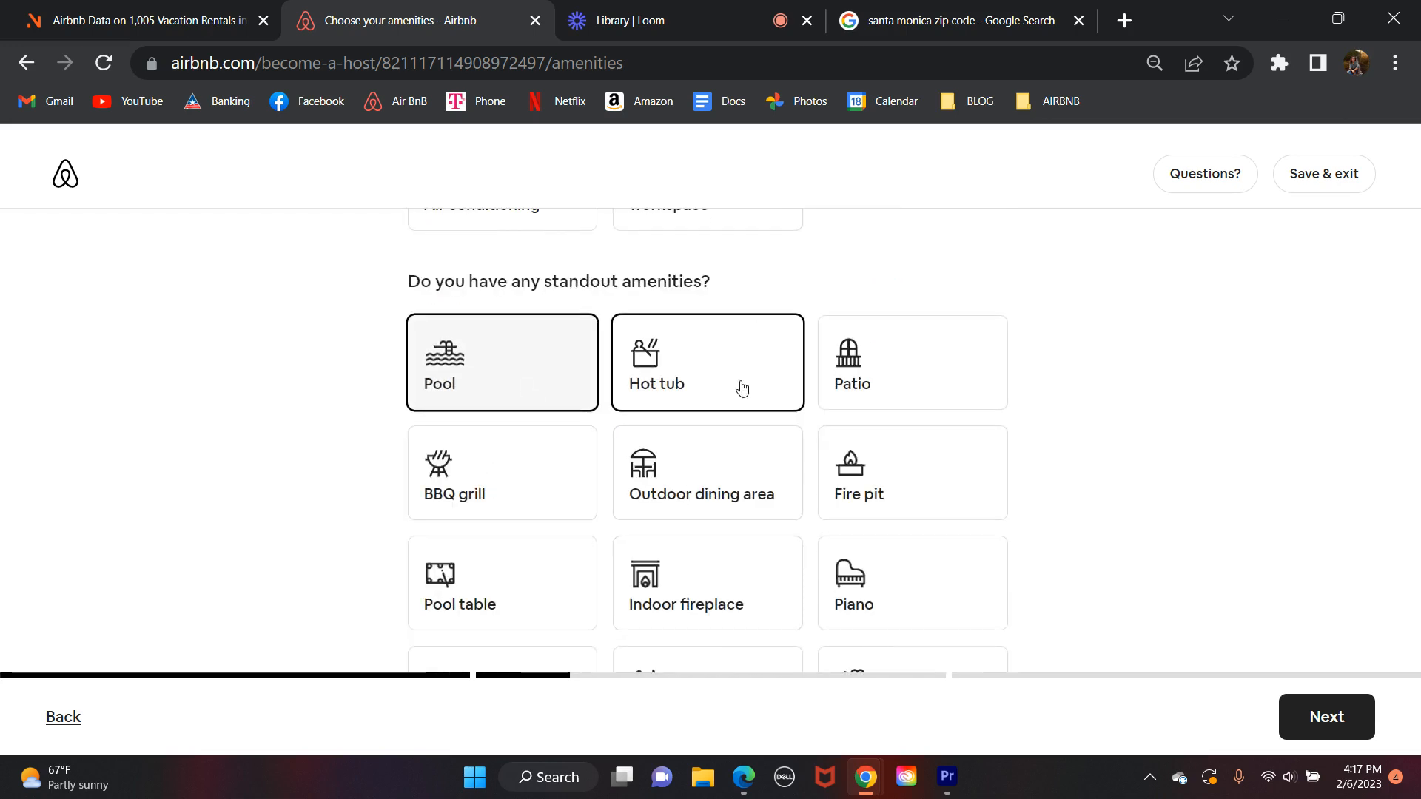
Step: Select Smoke alarm as a safety item, review the chosen amenities, and continue to the house photos
scroll(1050, 423, down, 7)
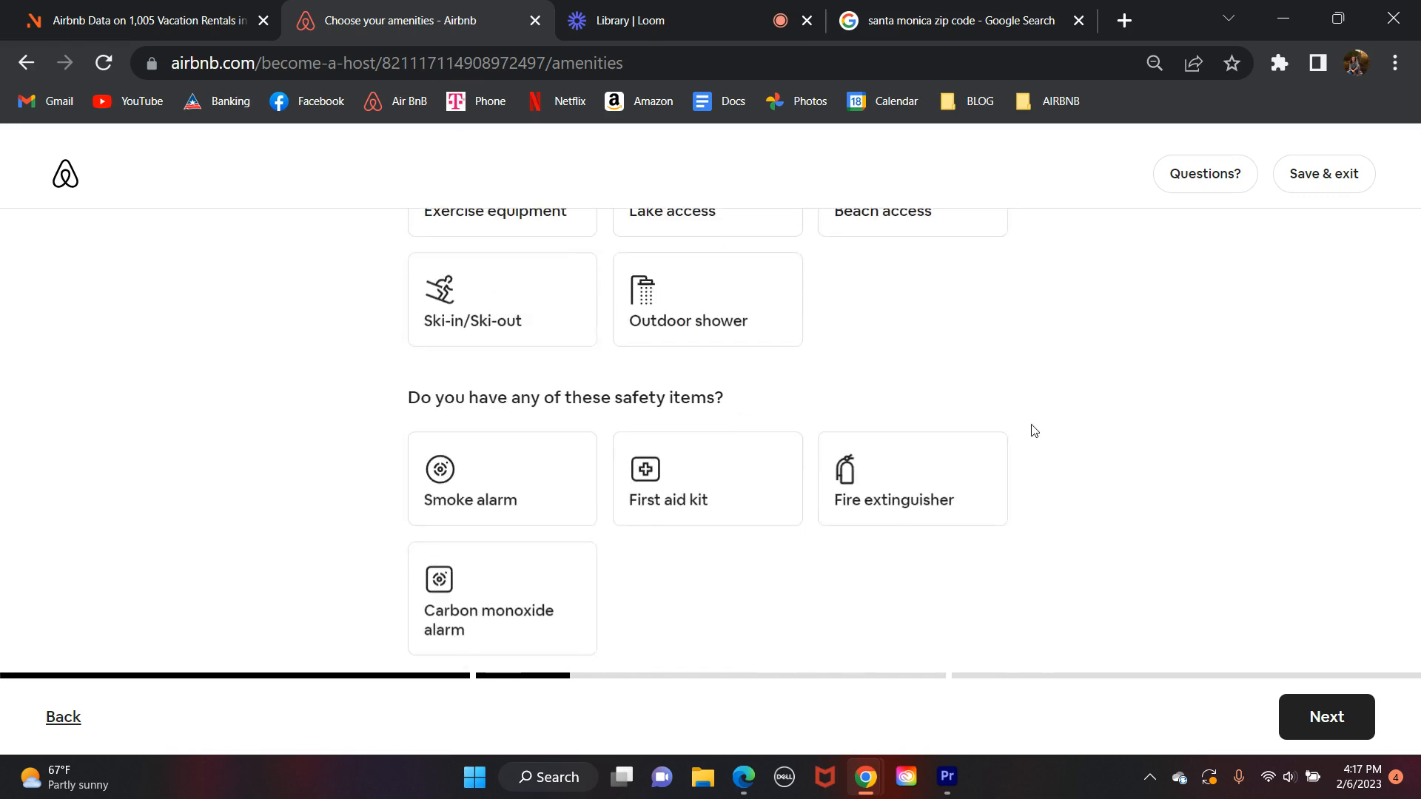
scroll(535, 488, down, 1)
click(534, 477)
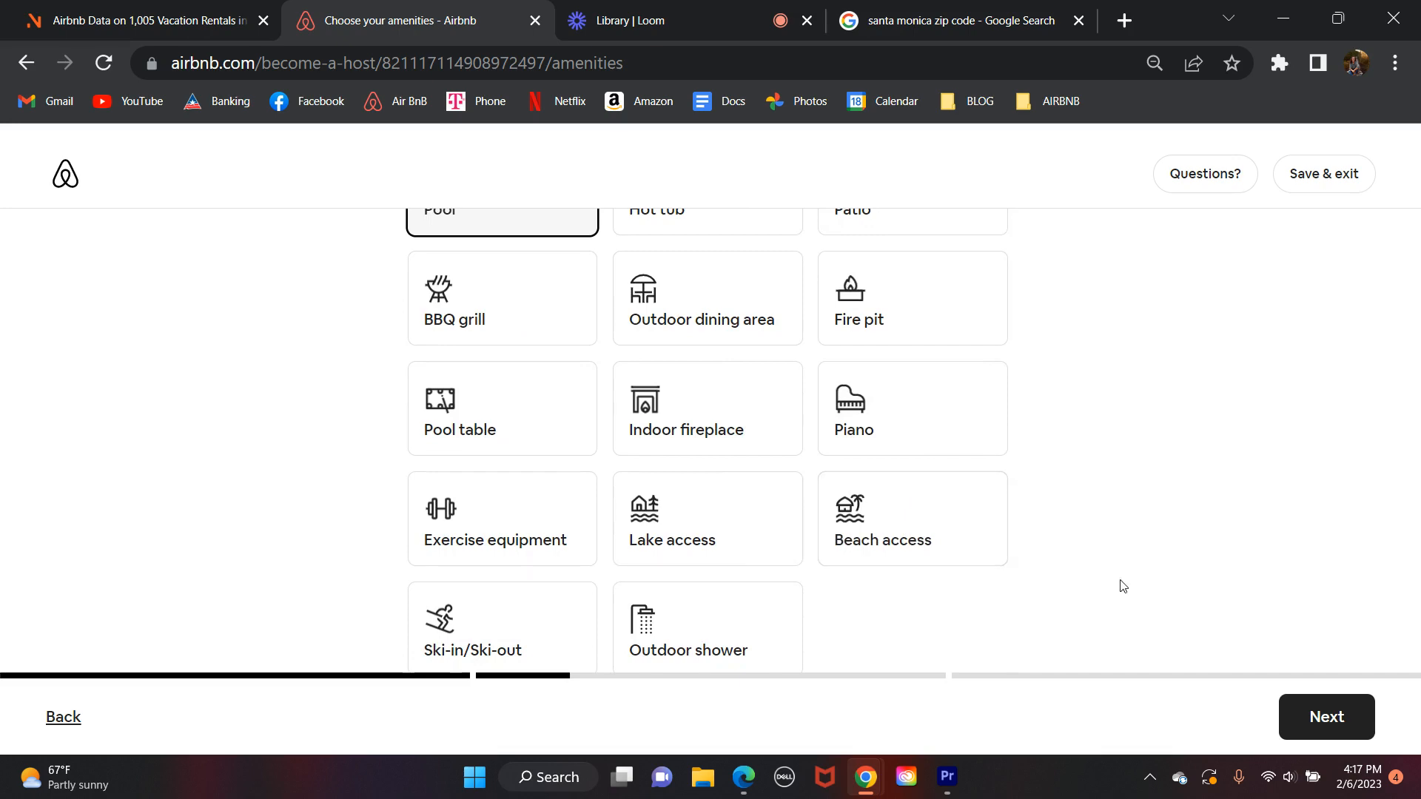
scroll(815, 469, up, 6)
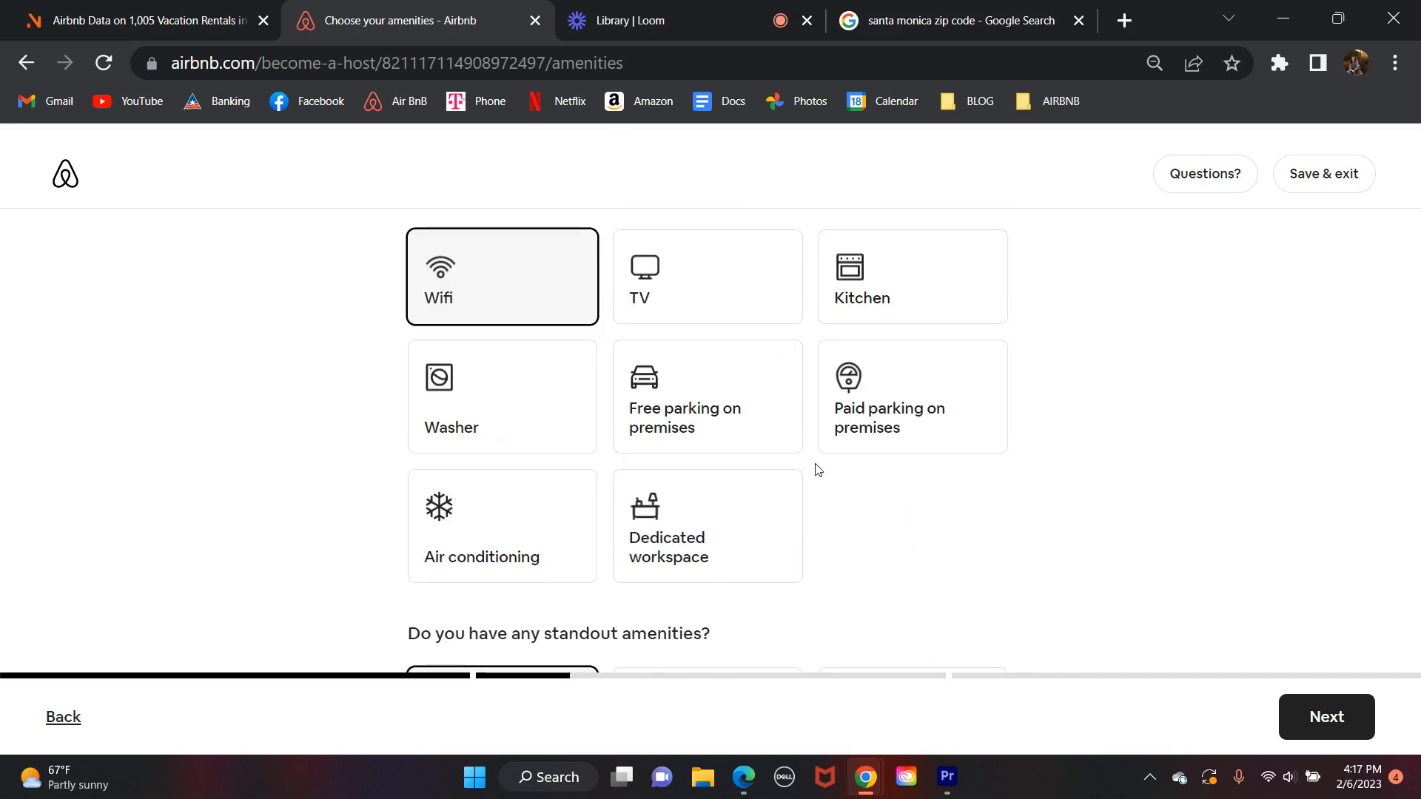
scroll(863, 422, down, 10)
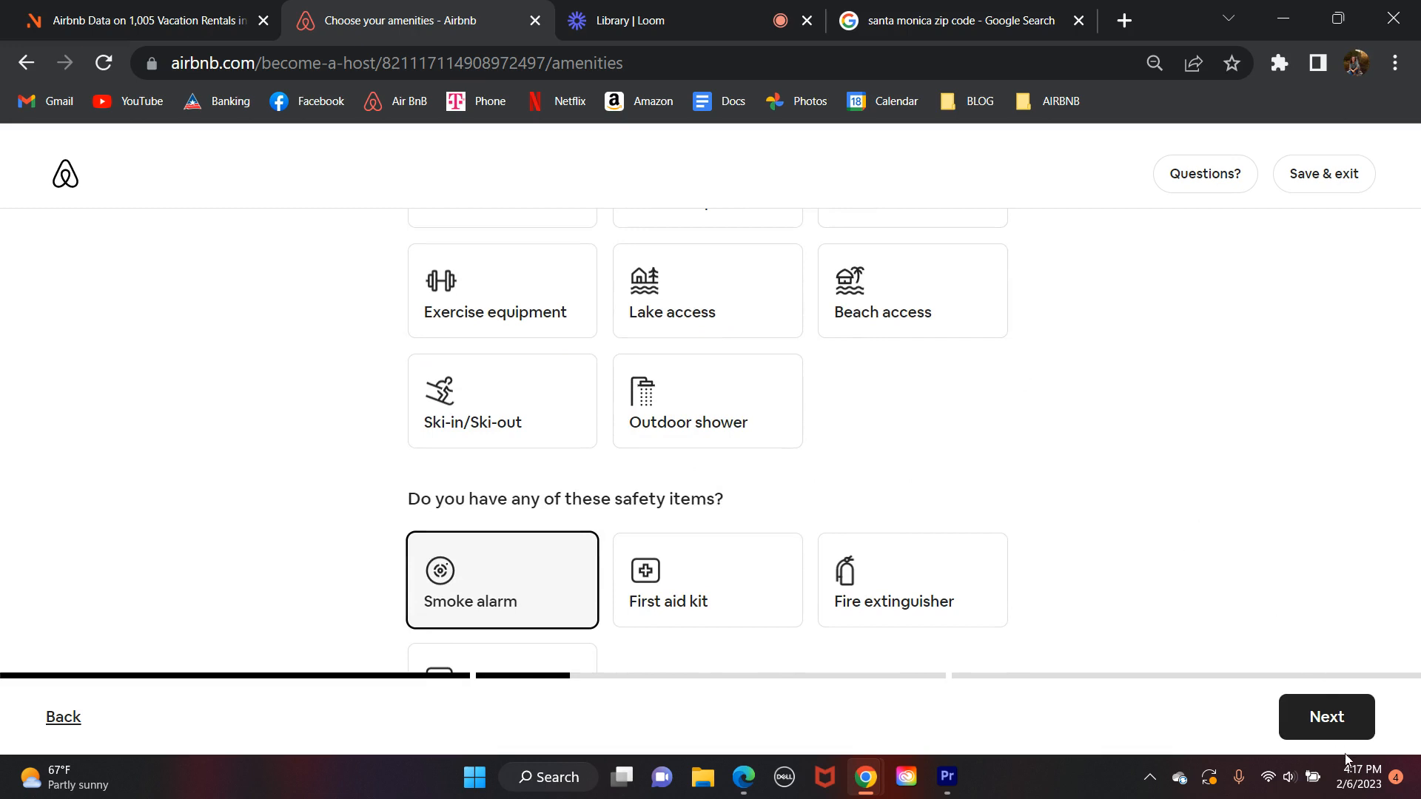
click(1326, 717)
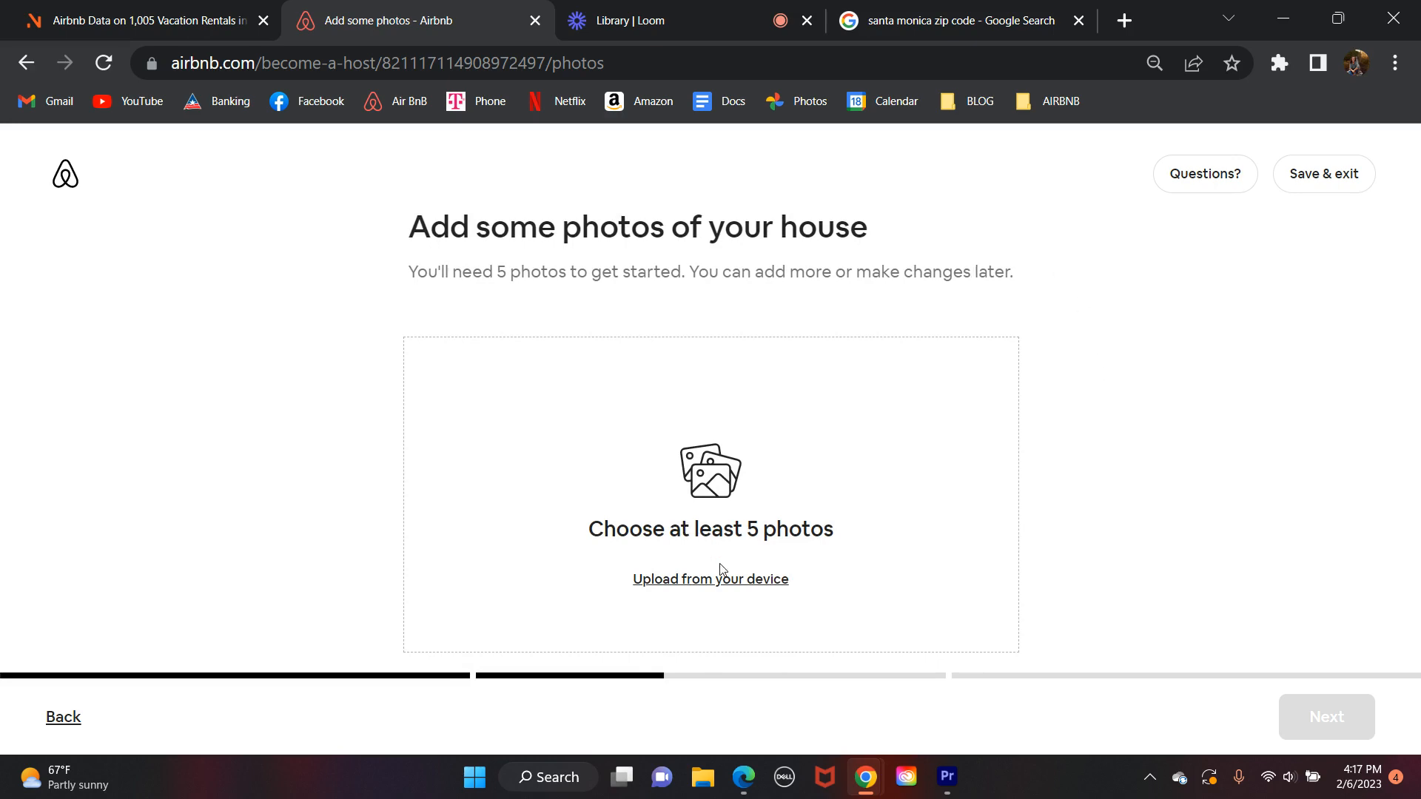
Step: Upload the aerial house photo Photo_6553742_DJI_142 from the Desktop folder as the listing's first photo
click(733, 580)
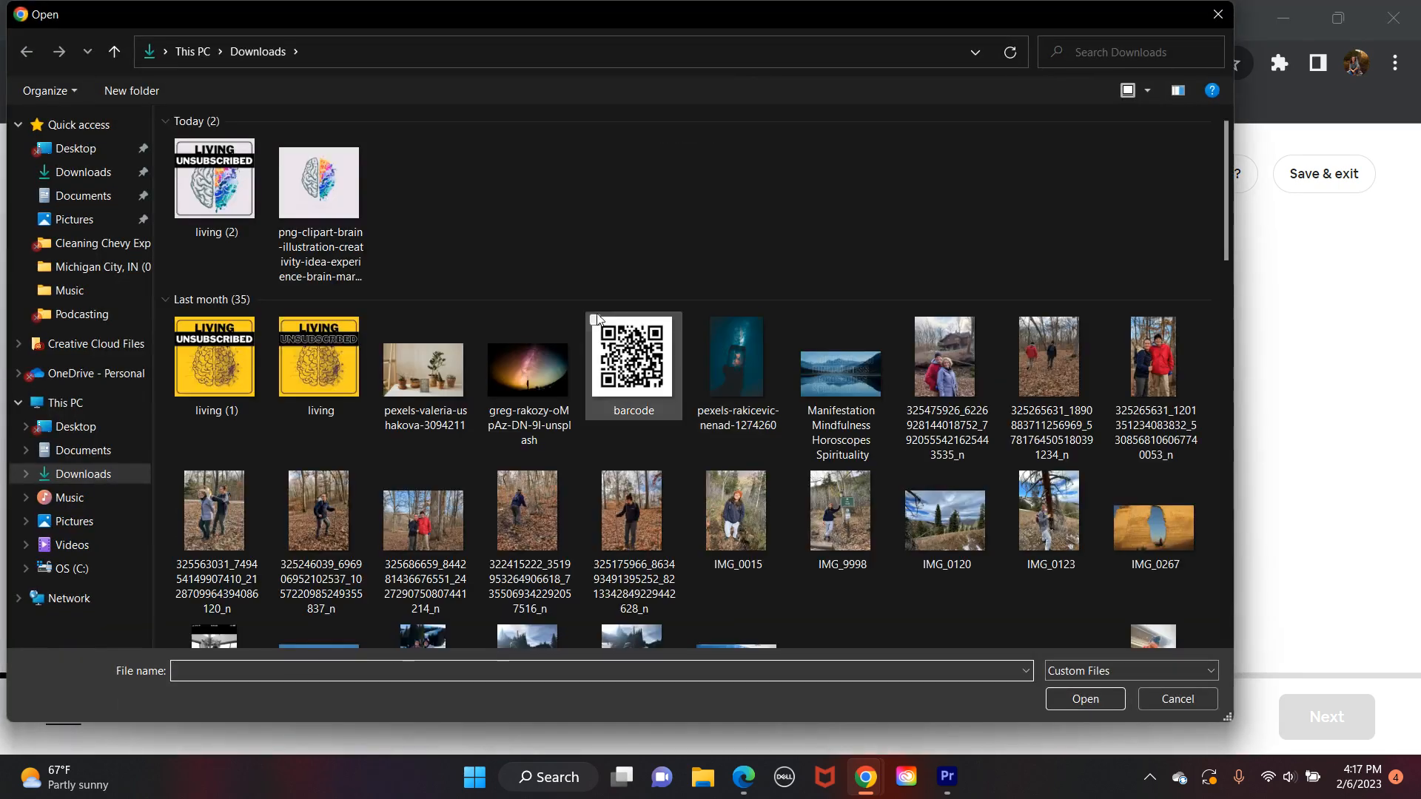
scroll(618, 481, down, 10)
scroll(617, 480, down, 10)
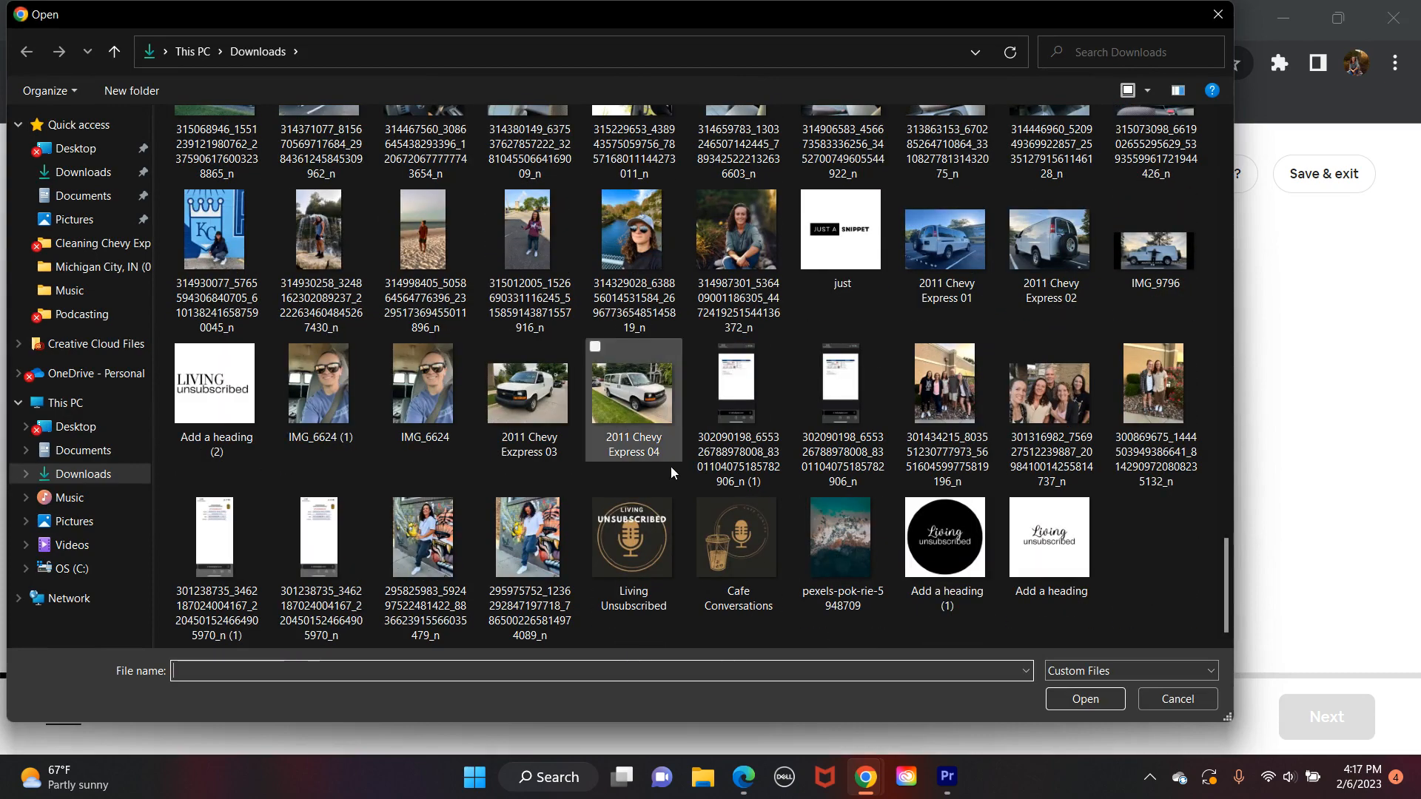
scroll(636, 585, up, 20)
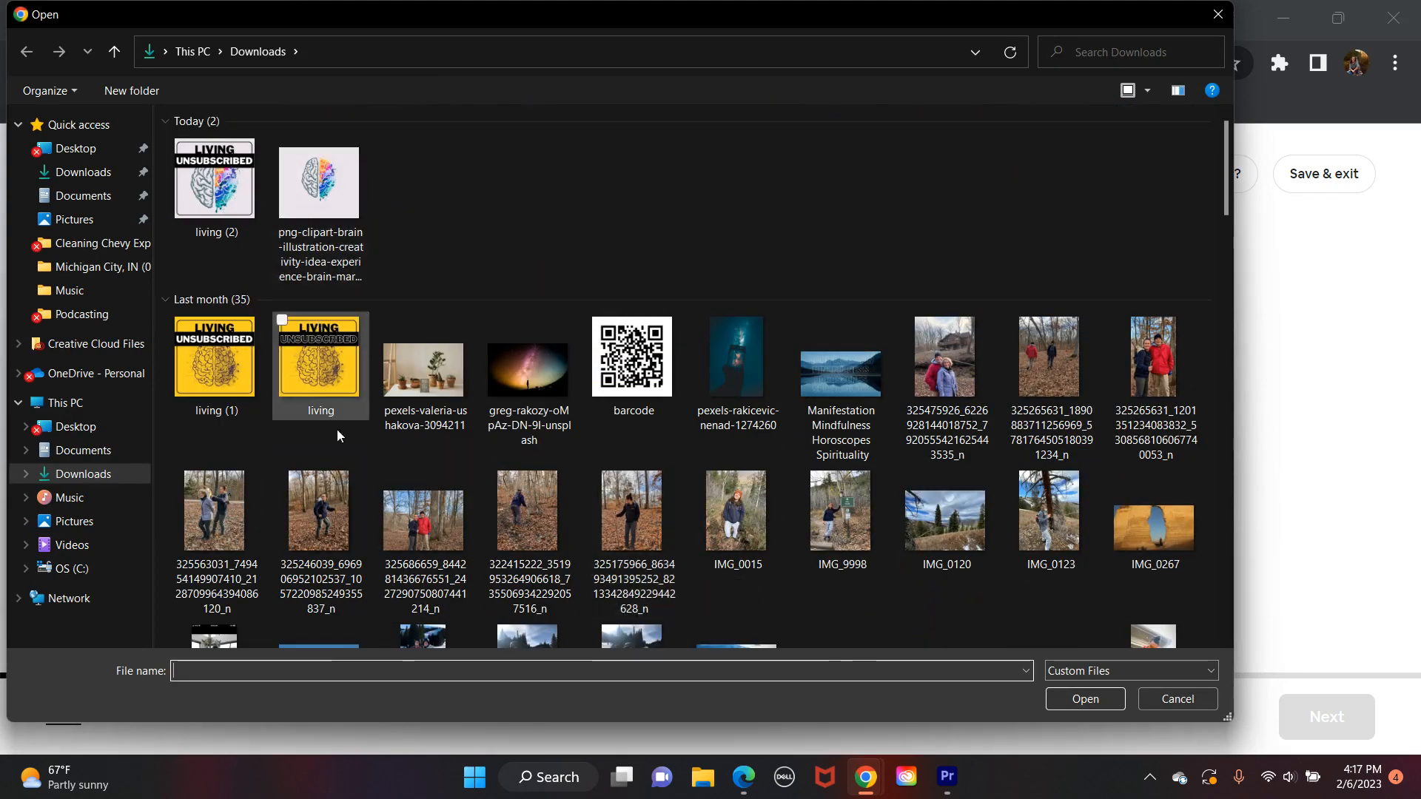
scroll(871, 330, down, 10)
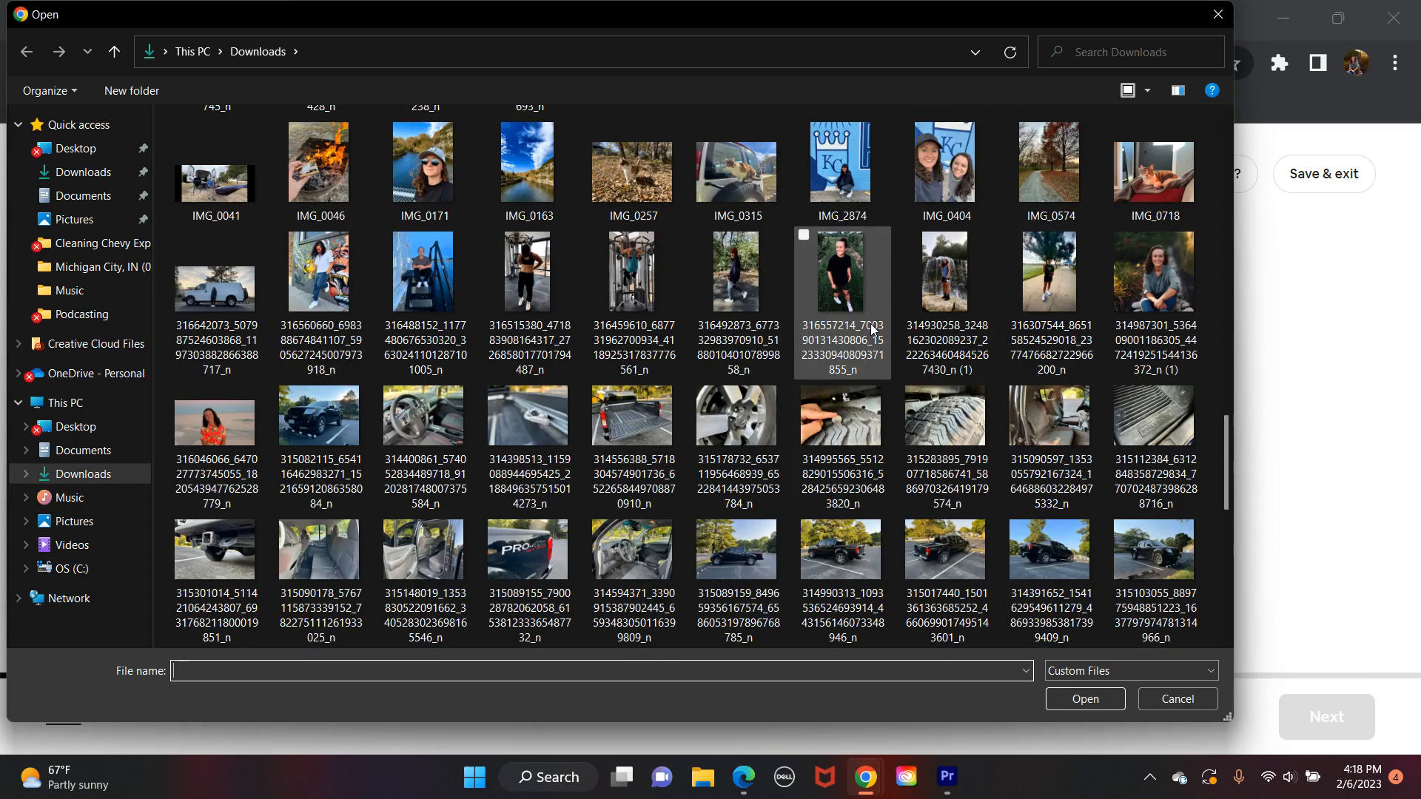
scroll(872, 331, up, 5)
click(103, 151)
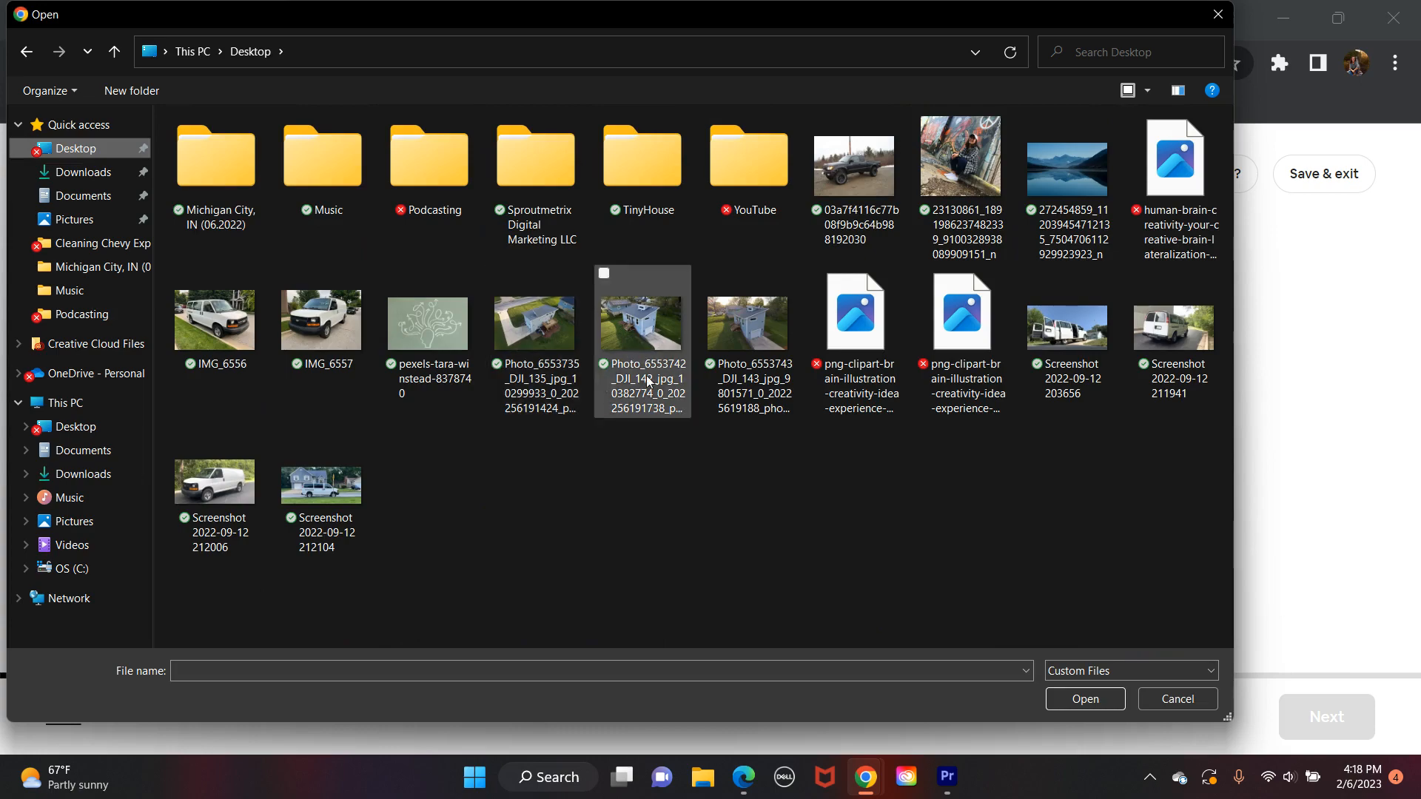
double_click(643, 336)
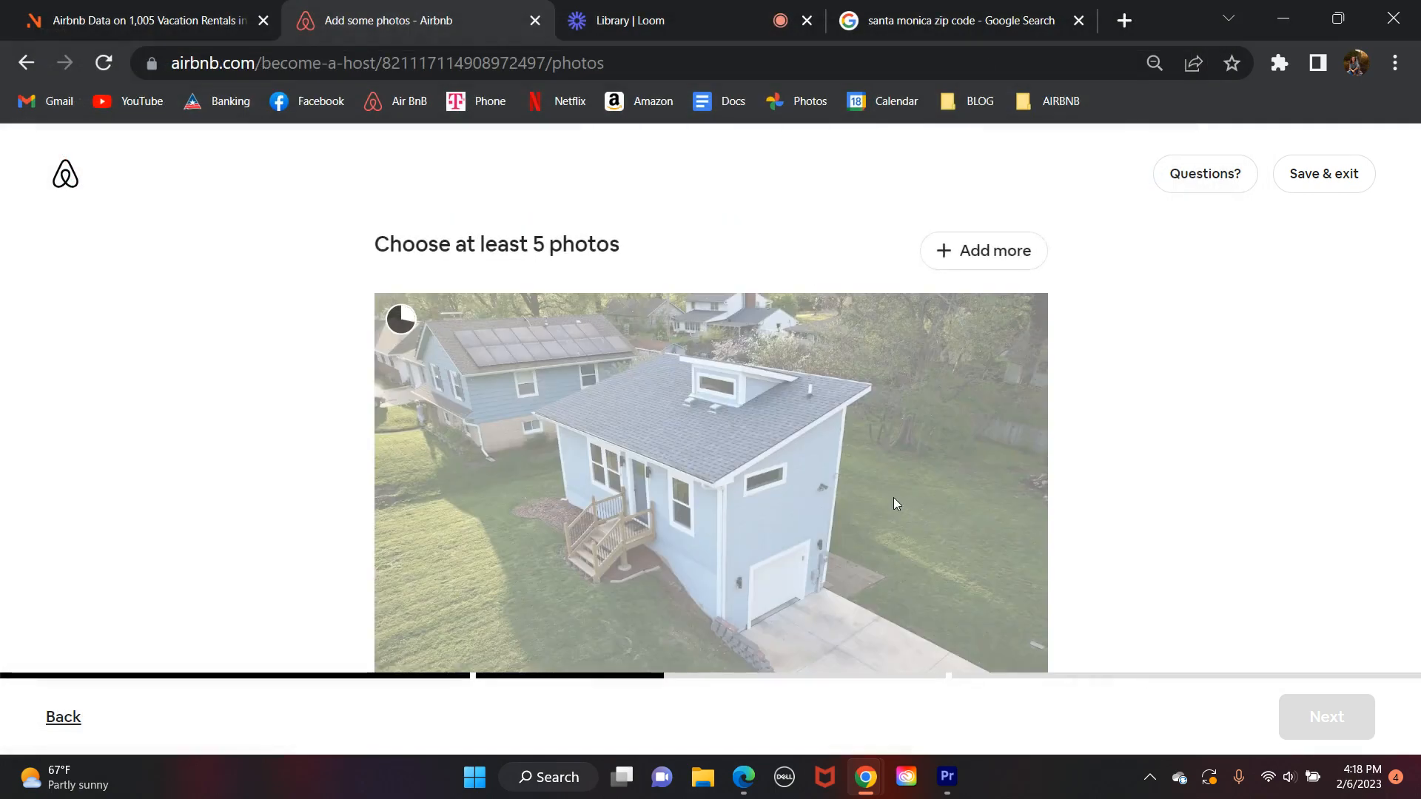
Step: Add the two other aerial house photos from the Desktop, DJI_143 and DJI_135, to the listing
scroll(894, 498, down, 2)
scroll(894, 498, down, 4)
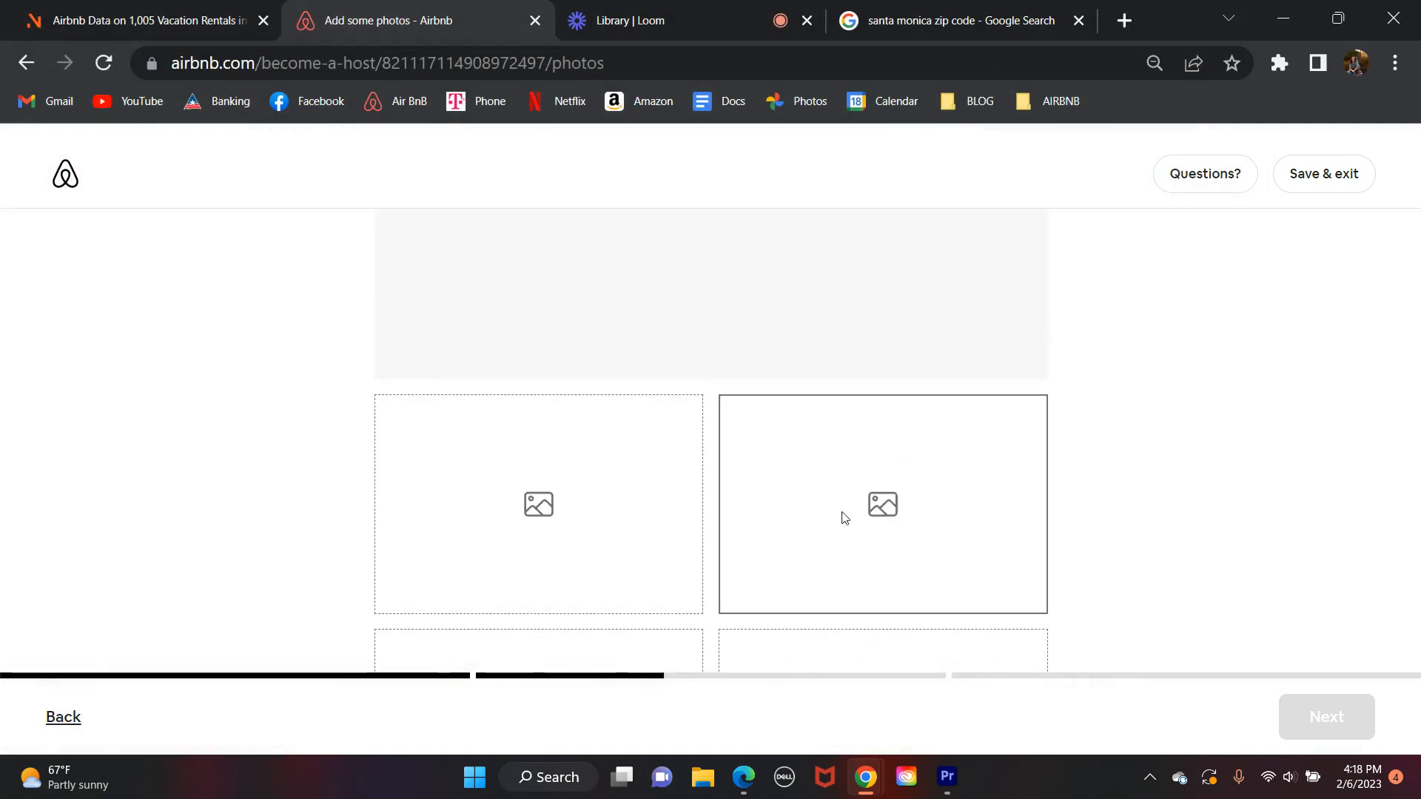
scroll(850, 393, up, 5)
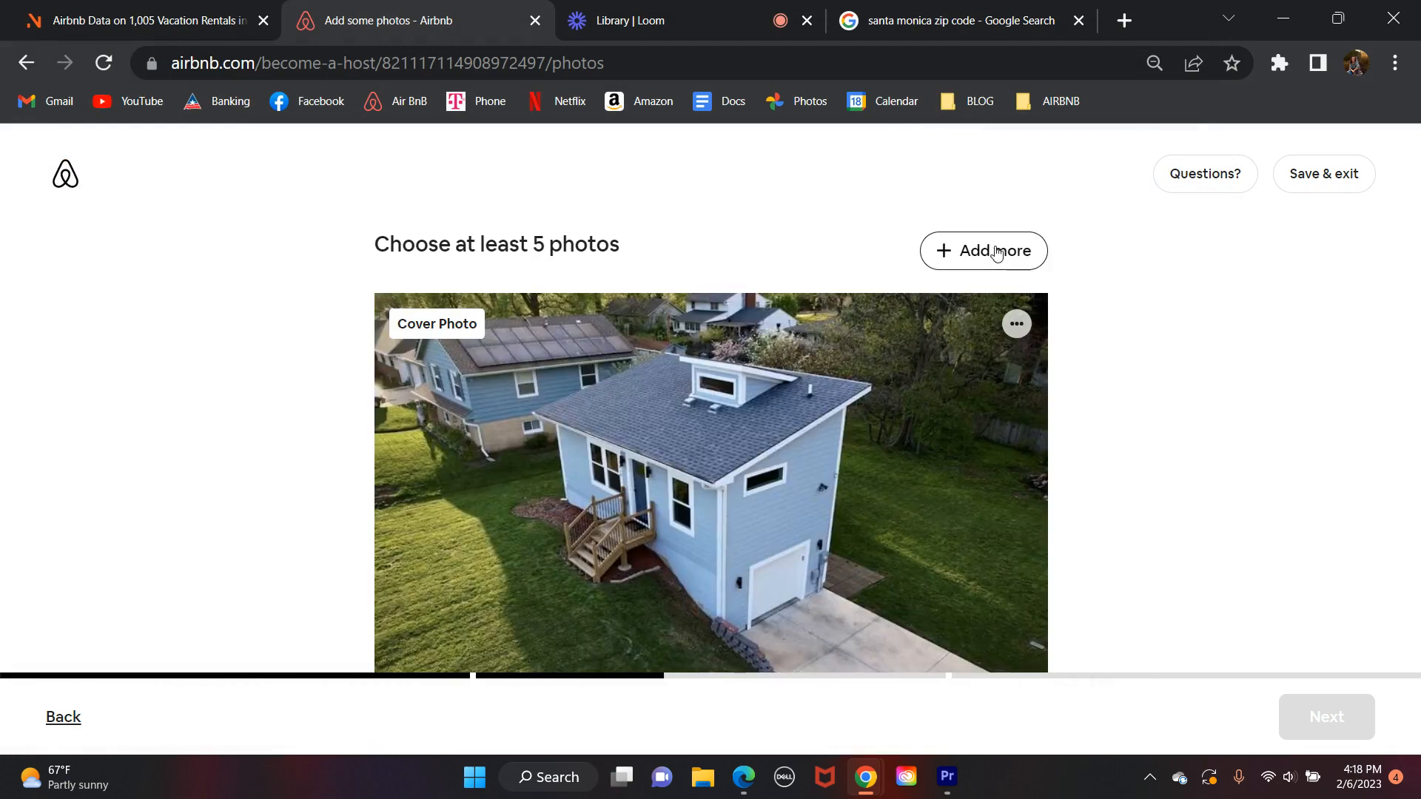
click(997, 254)
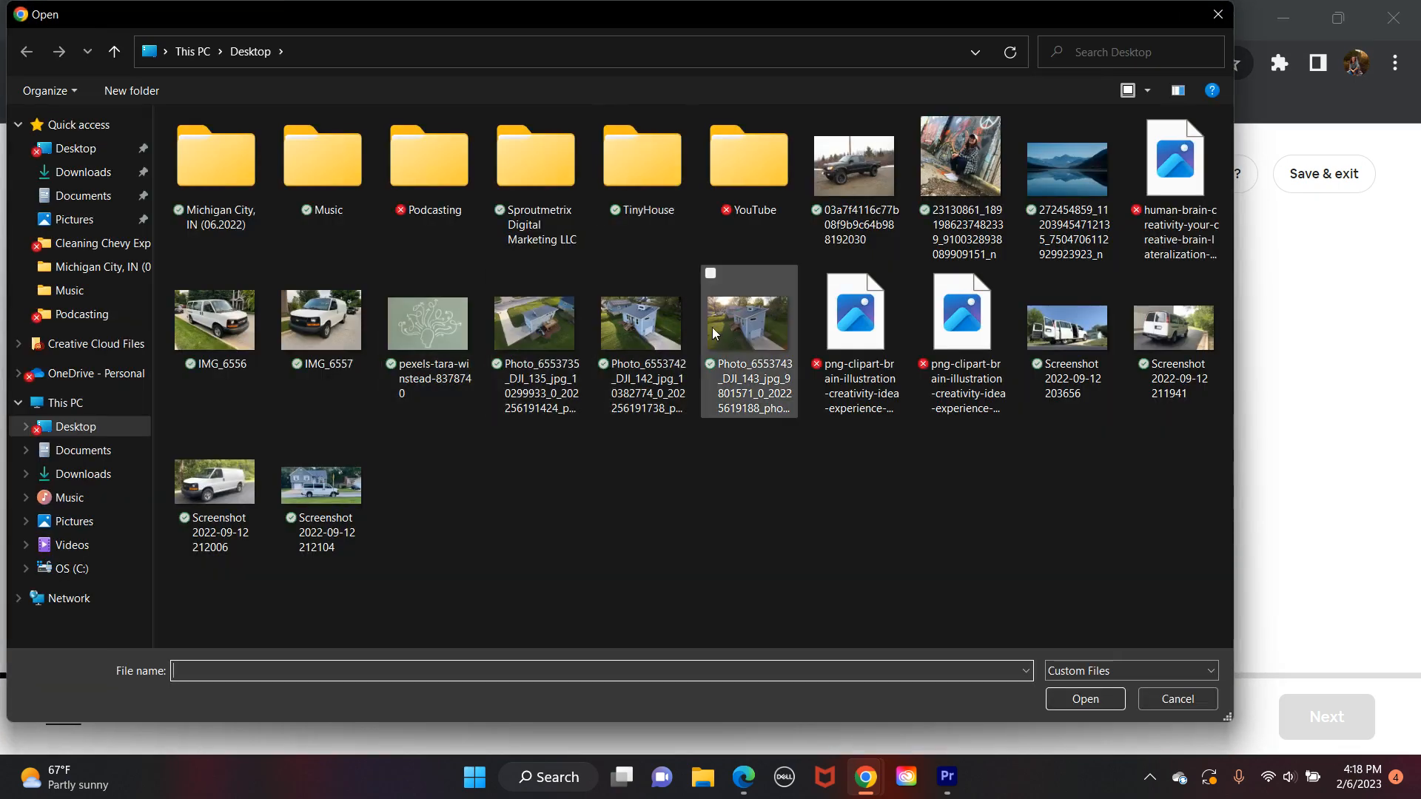
click(713, 281)
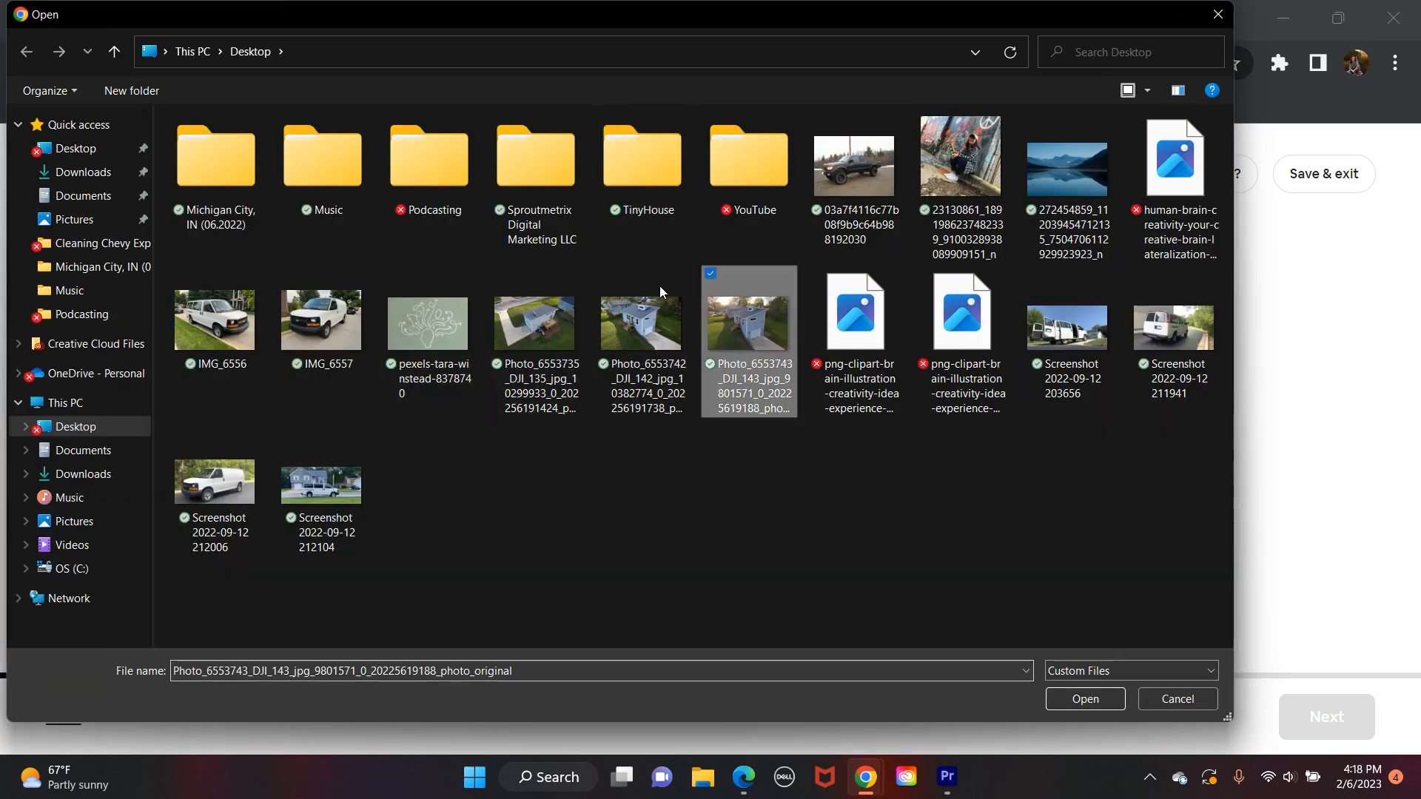
click(498, 275)
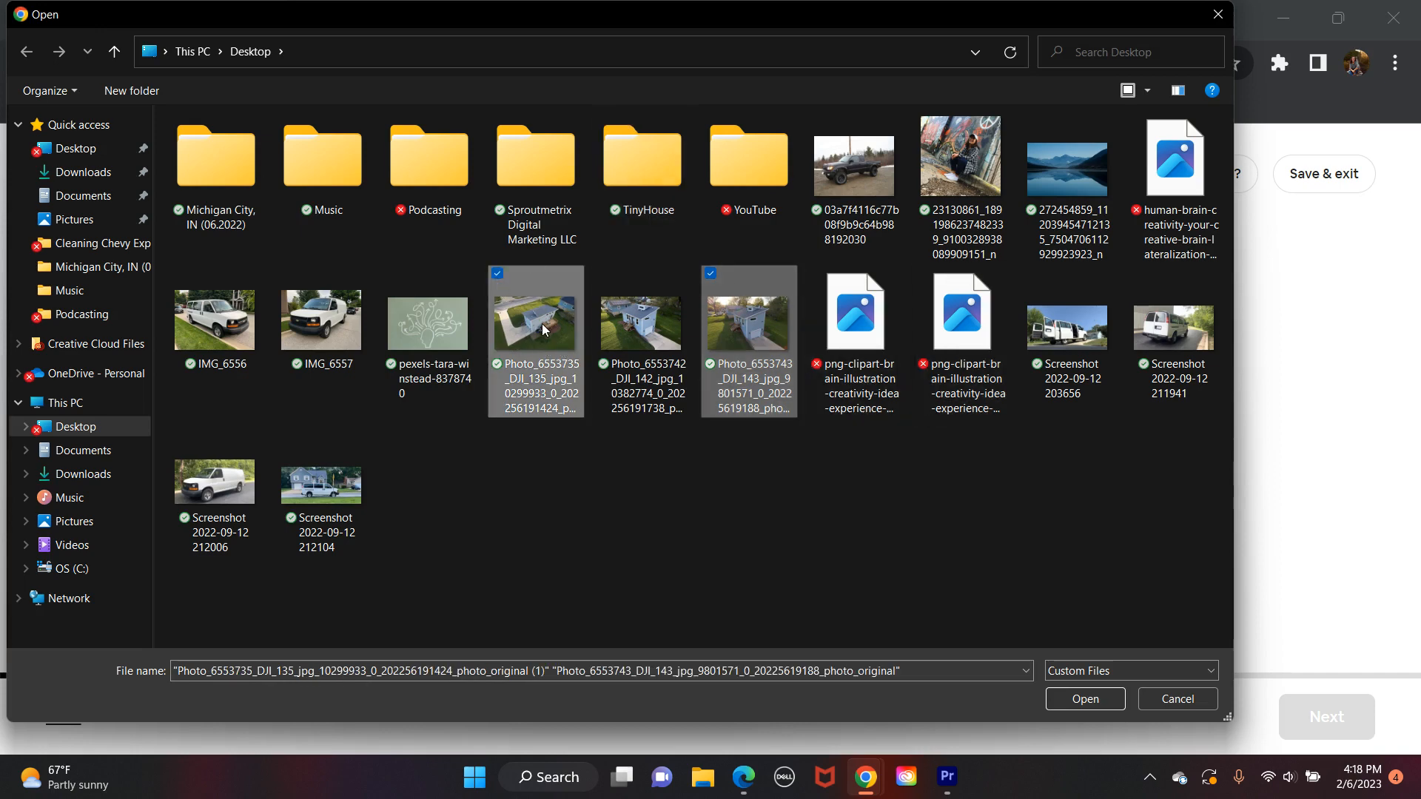
click(1106, 706)
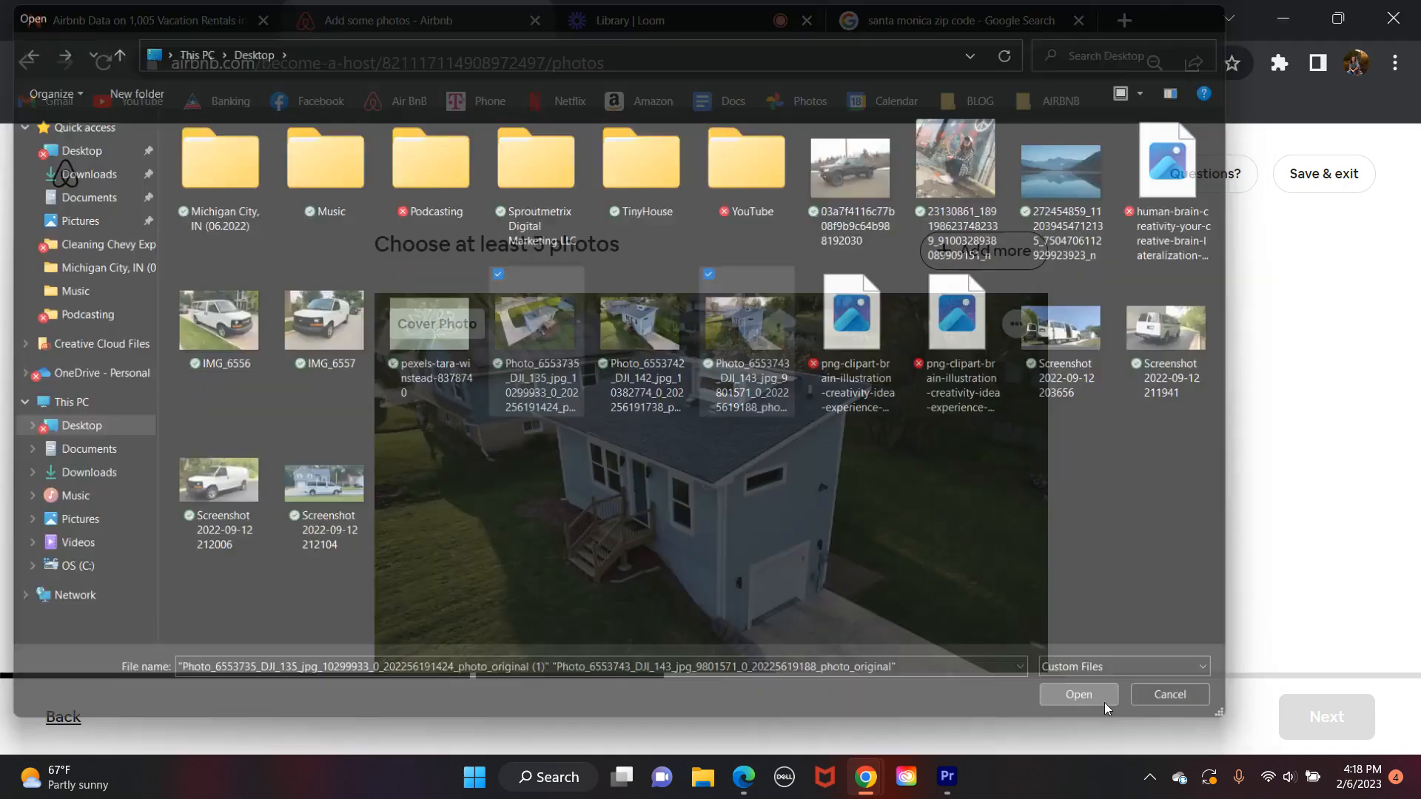
Step: Add three interior photos from the Desktop's TinyHouse folder: the red bathroom, the living area with kitchen, and the sofa beside the red curtains
click(984, 250)
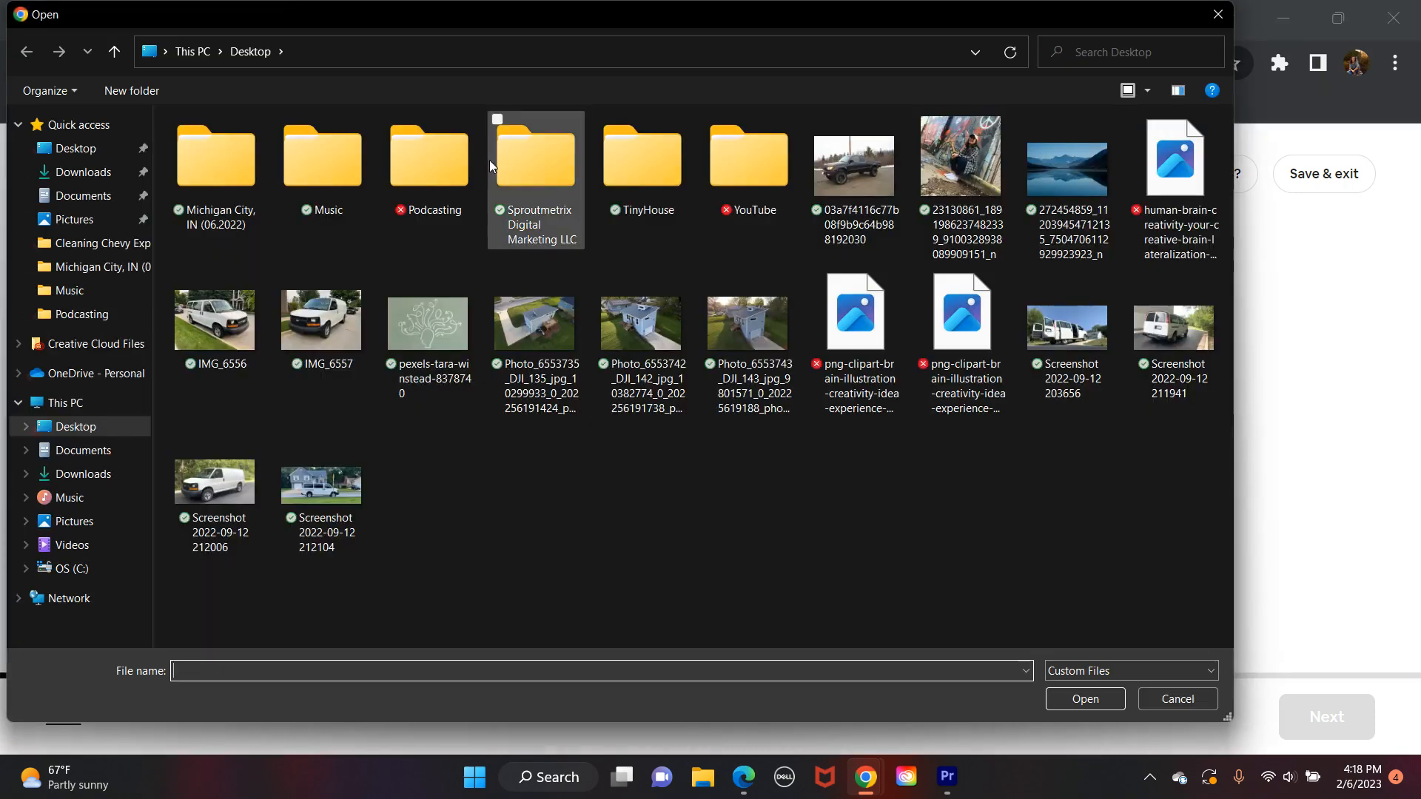
double_click(619, 167)
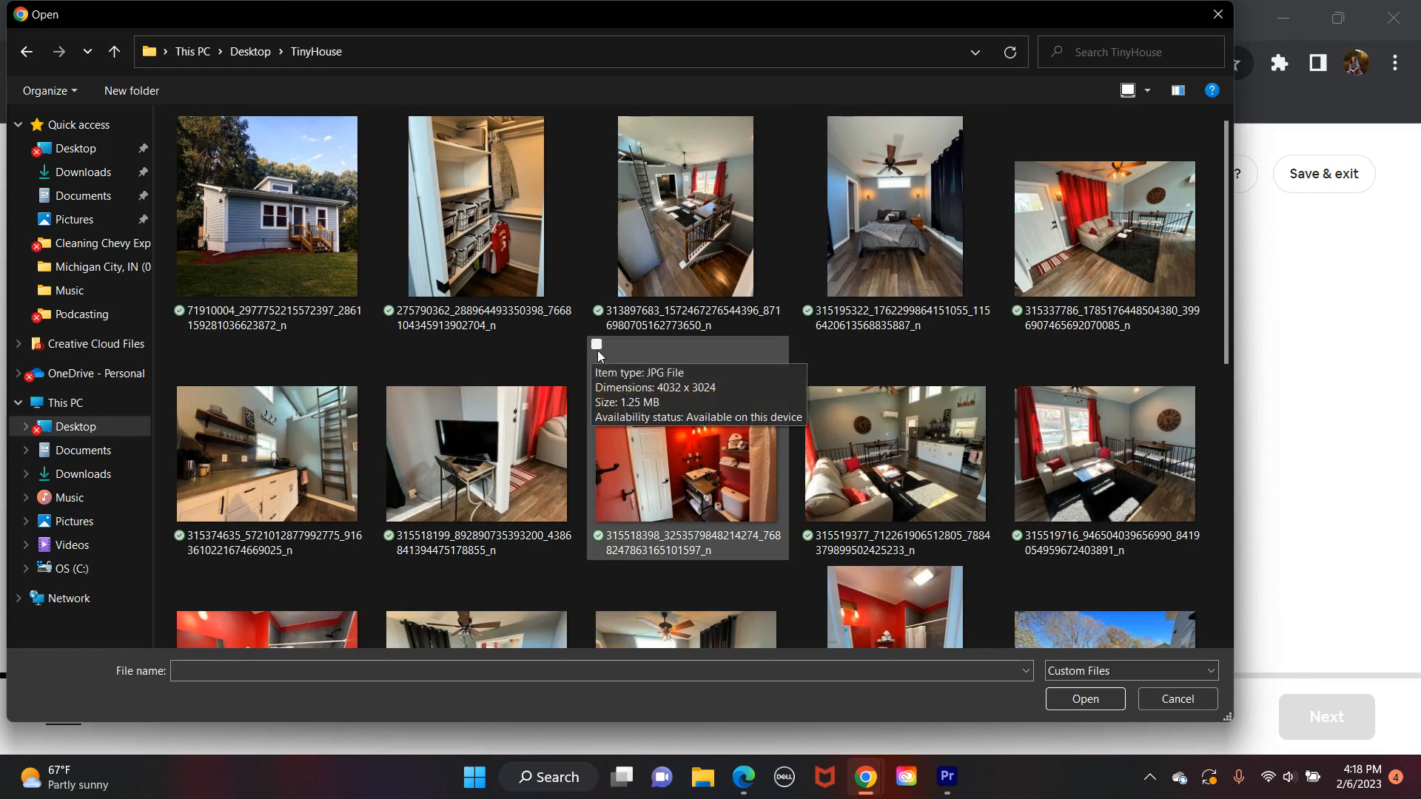
click(597, 348)
click(804, 345)
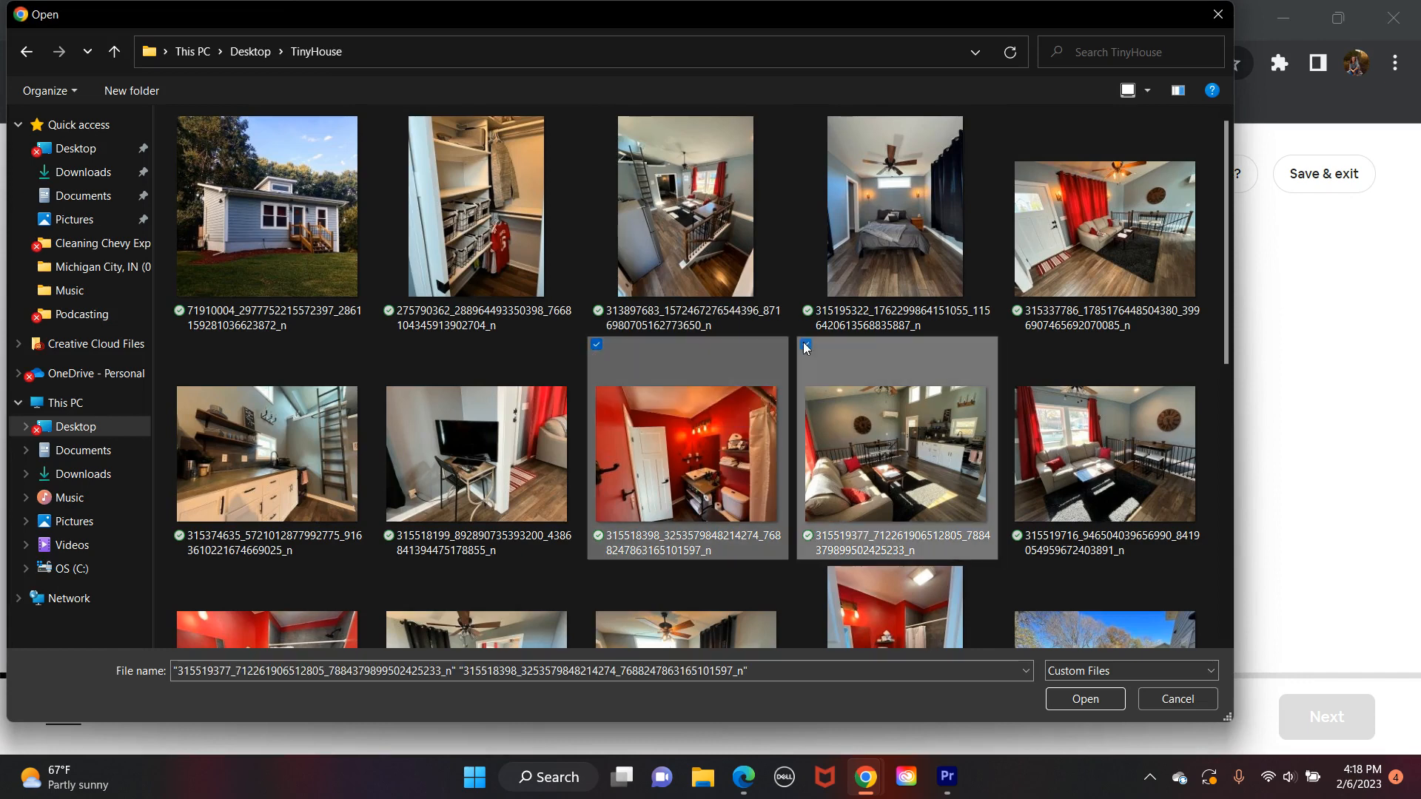
click(1012, 347)
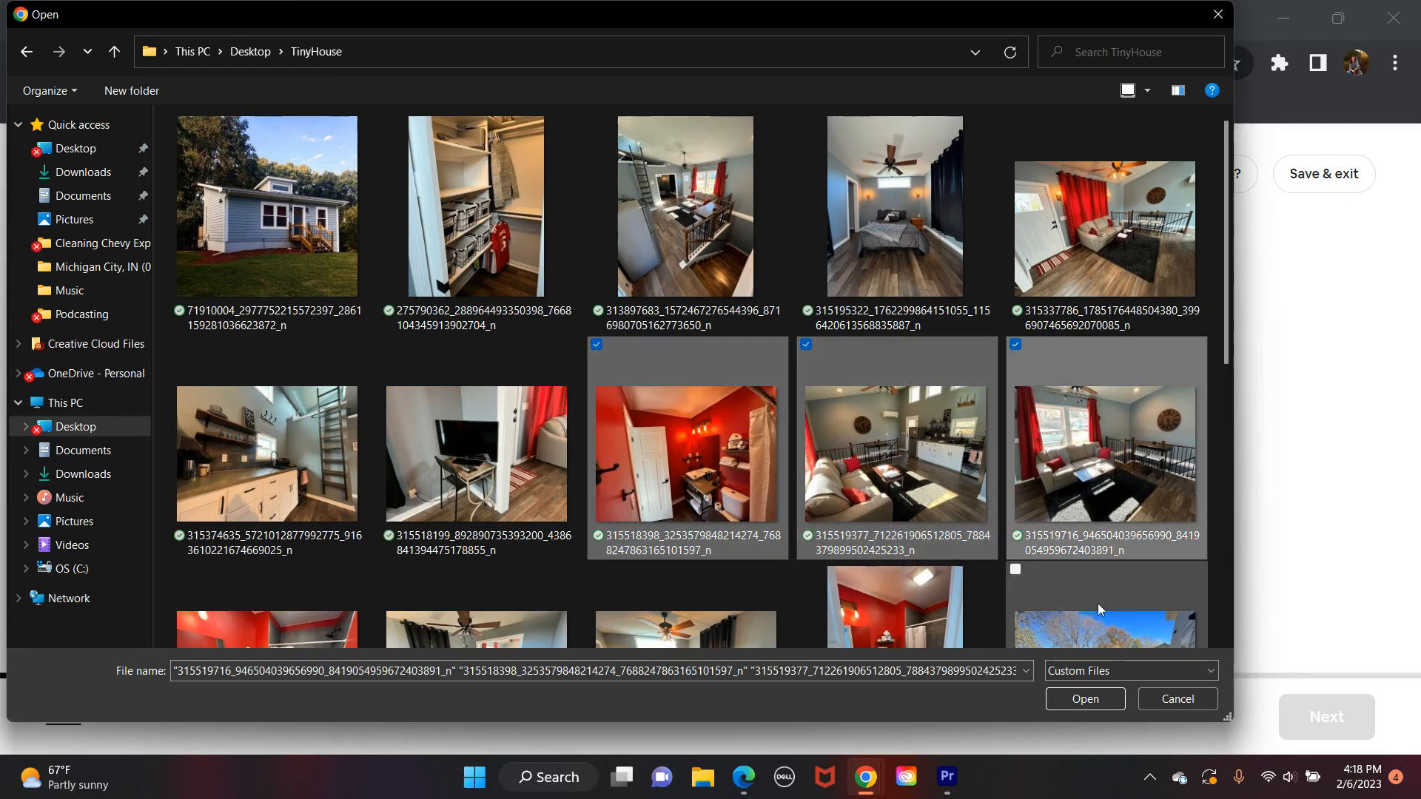
click(1095, 700)
Step: Review the uploaded photos with the aerial house shot as cover, and continue to the listing title
scroll(1088, 373, down, 3)
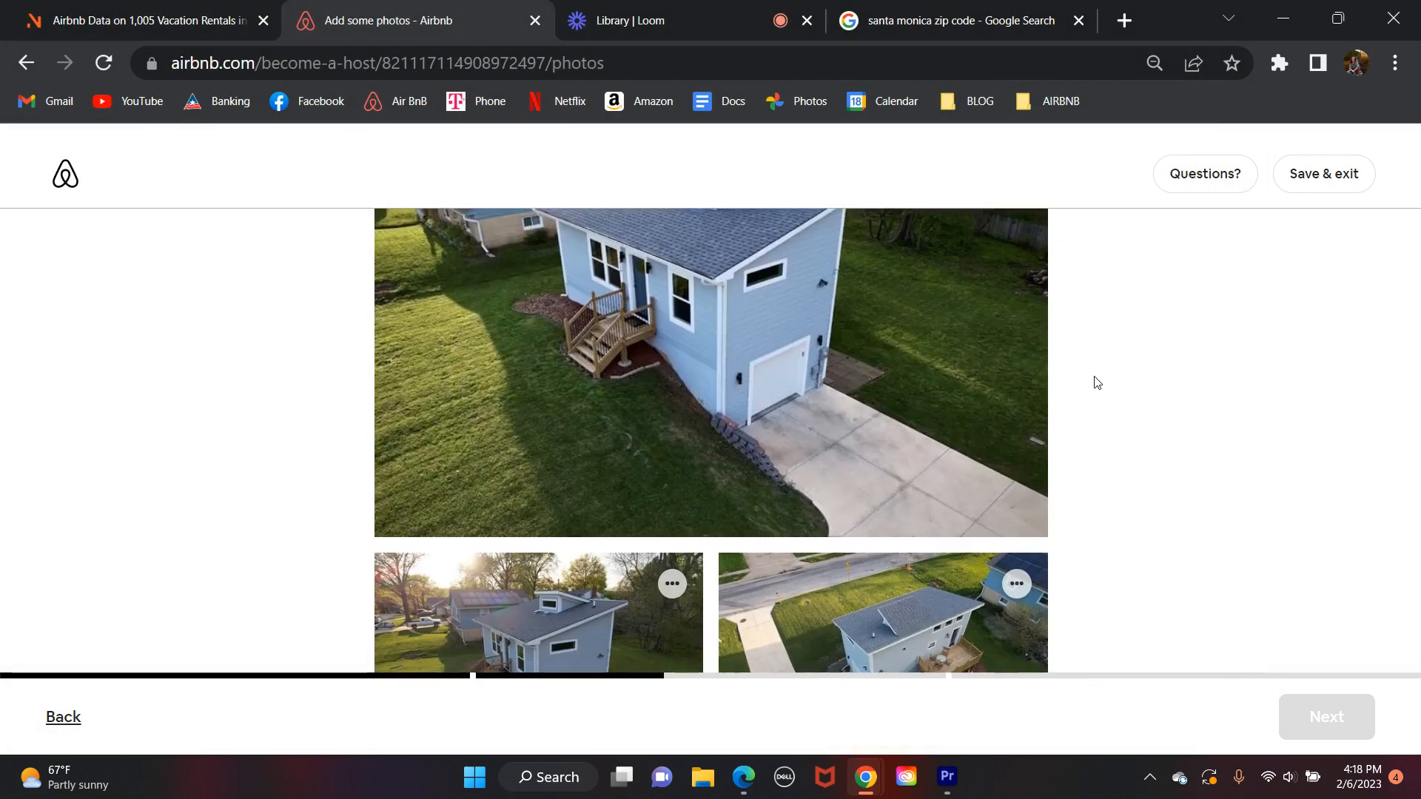
scroll(1097, 382, up, 3)
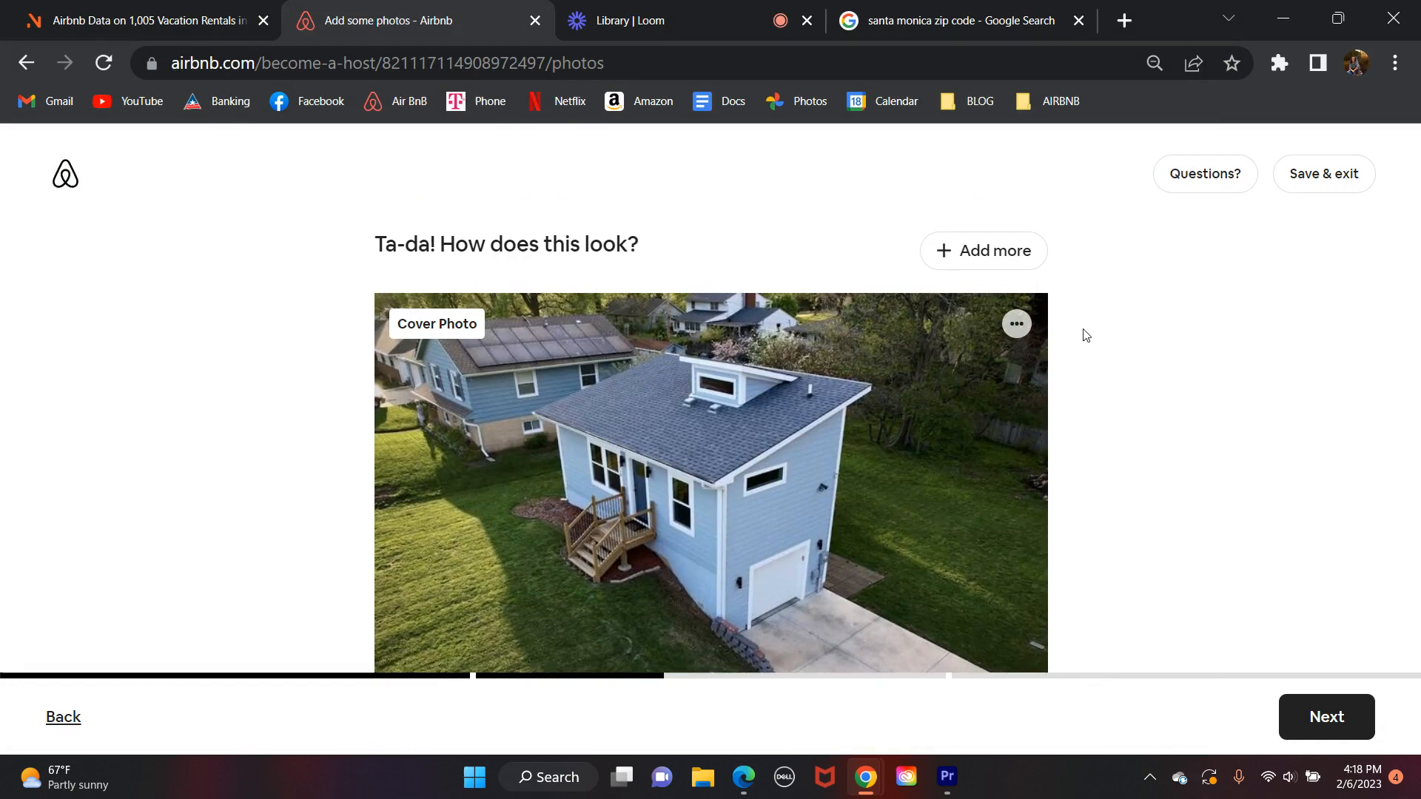
scroll(1082, 333, down, 4)
click(1298, 740)
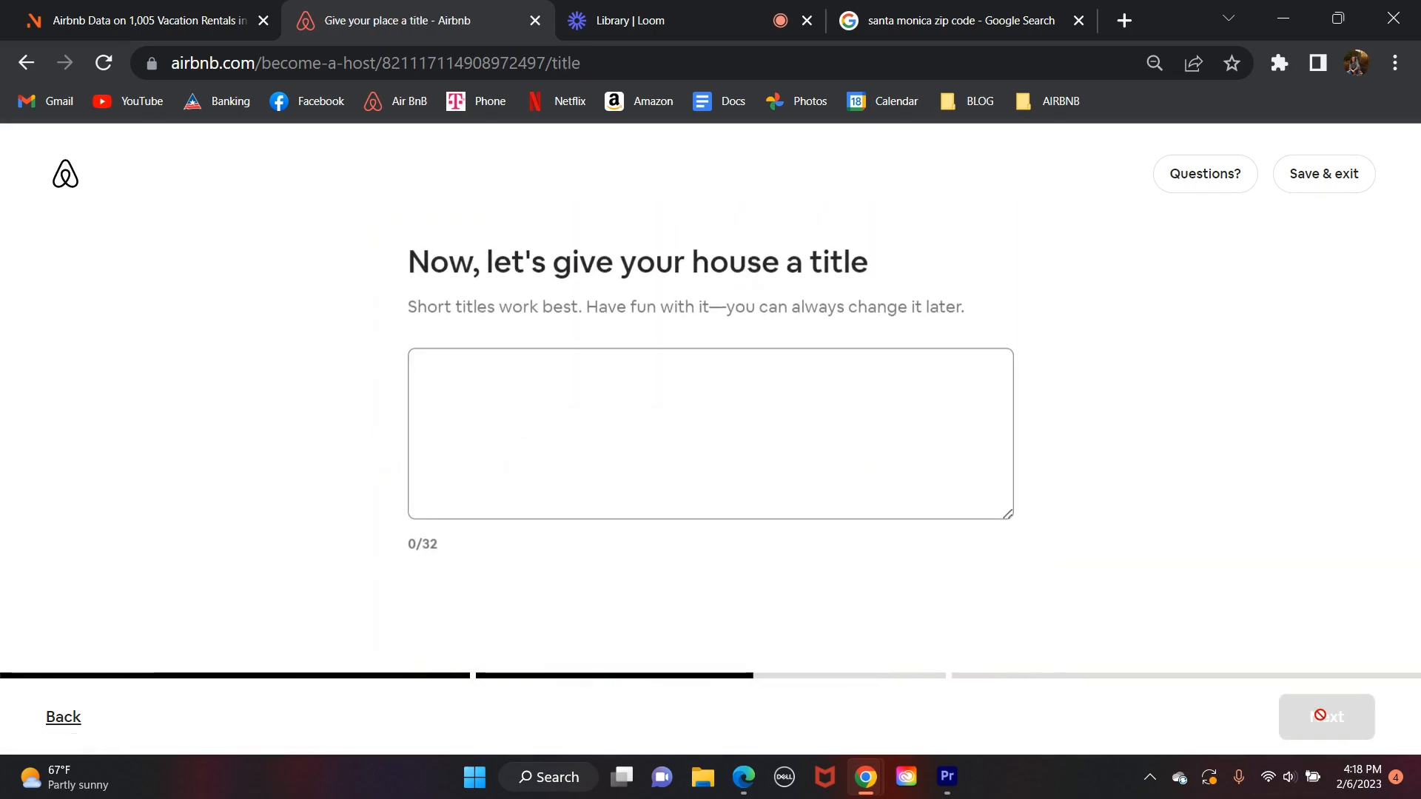
Step: Enter "Next to Stadiums!!" as the beginning of the house title
click(797, 454)
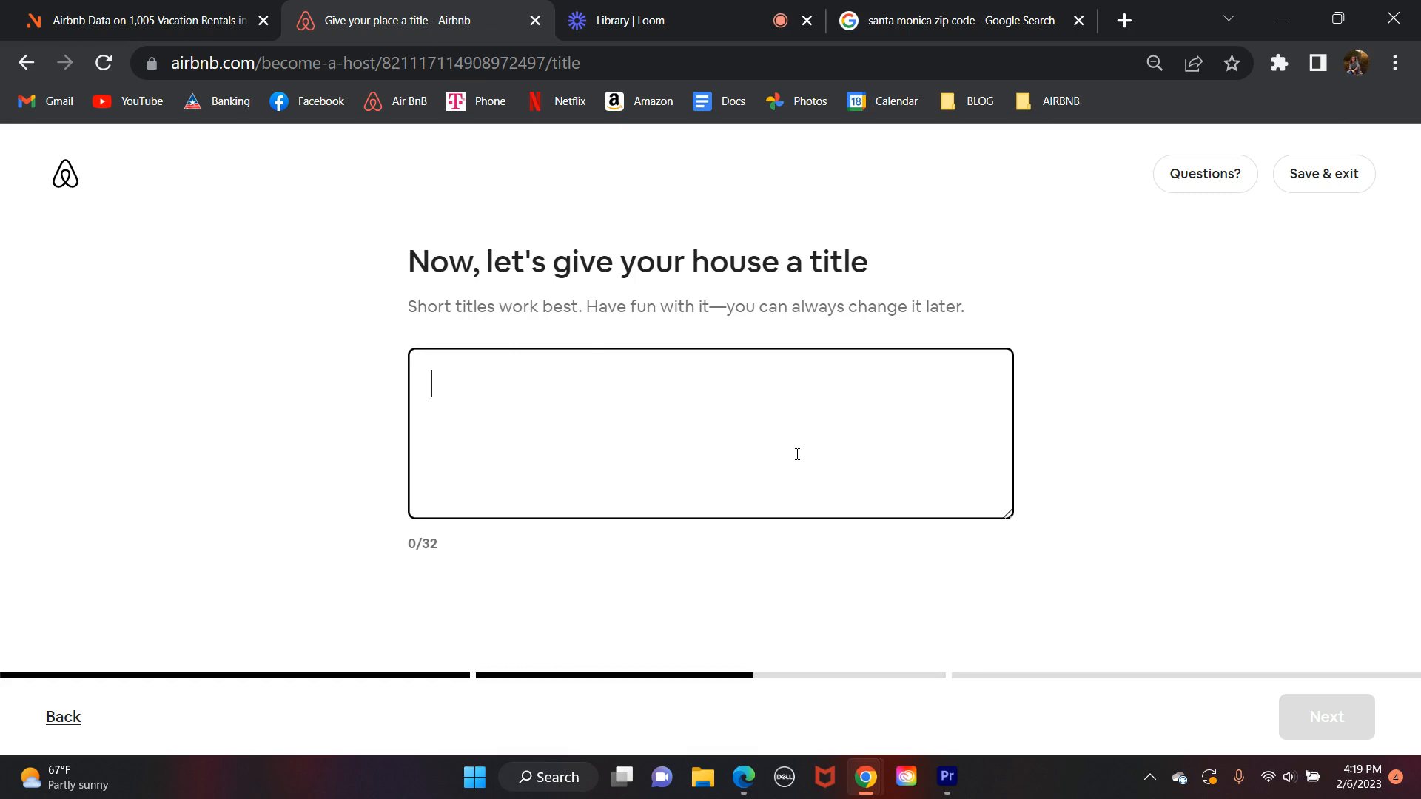
text(Next)
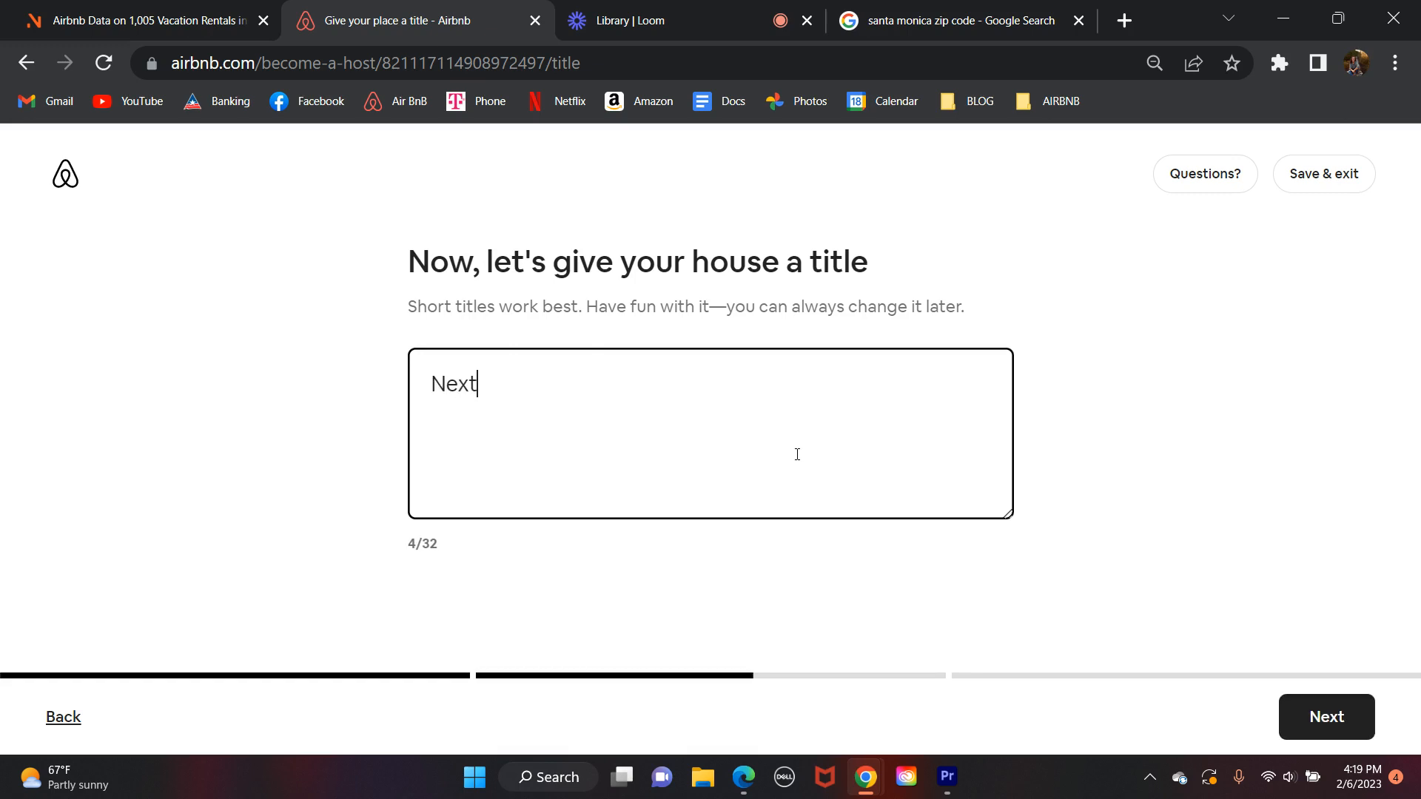
text( t oStadium)
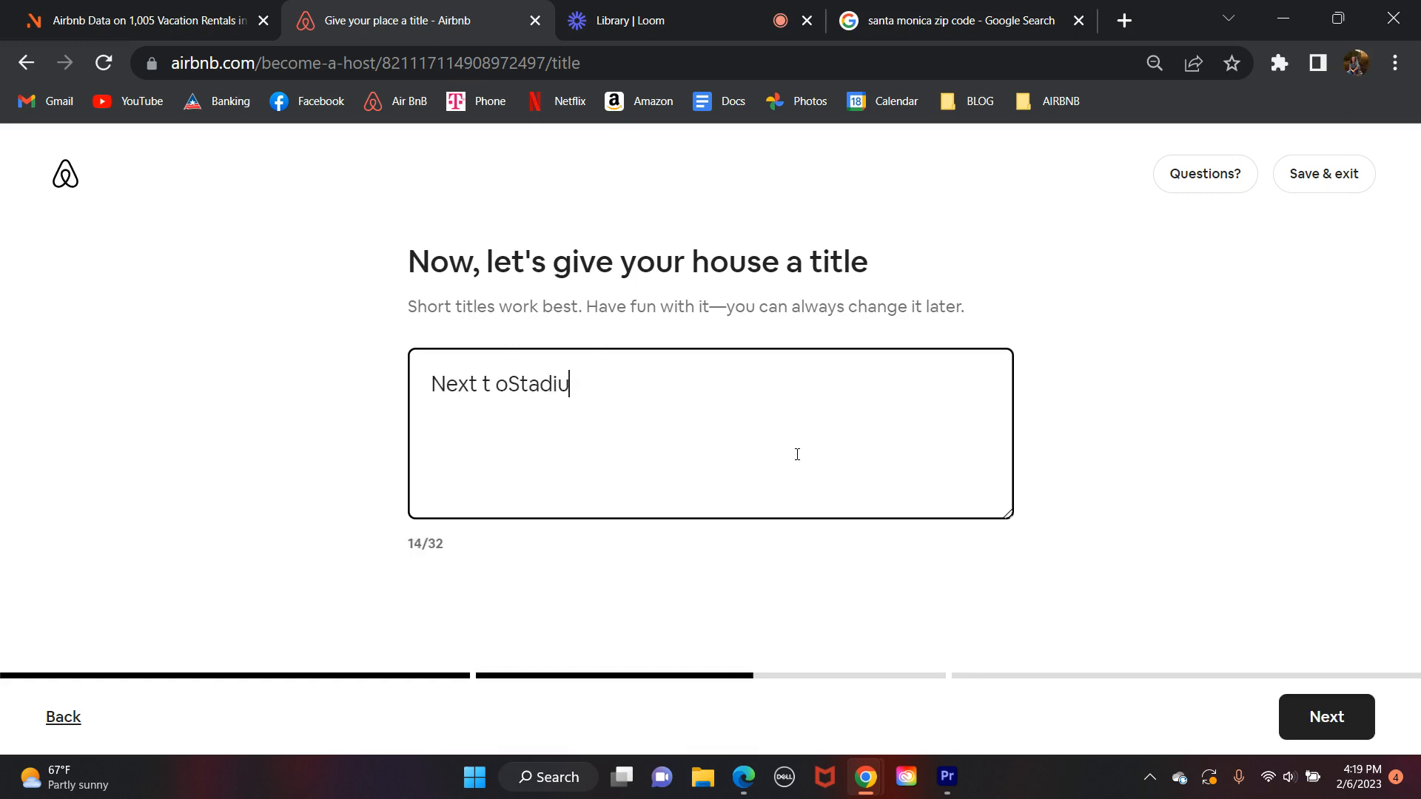
key(BackSpace)
key(BackSpace)
key(BackSpace)
key(BackSpace)
key(BackSpace)
key(BackSpace)
key(BackSpace)
key(BackSpace)
key(BackSpace)
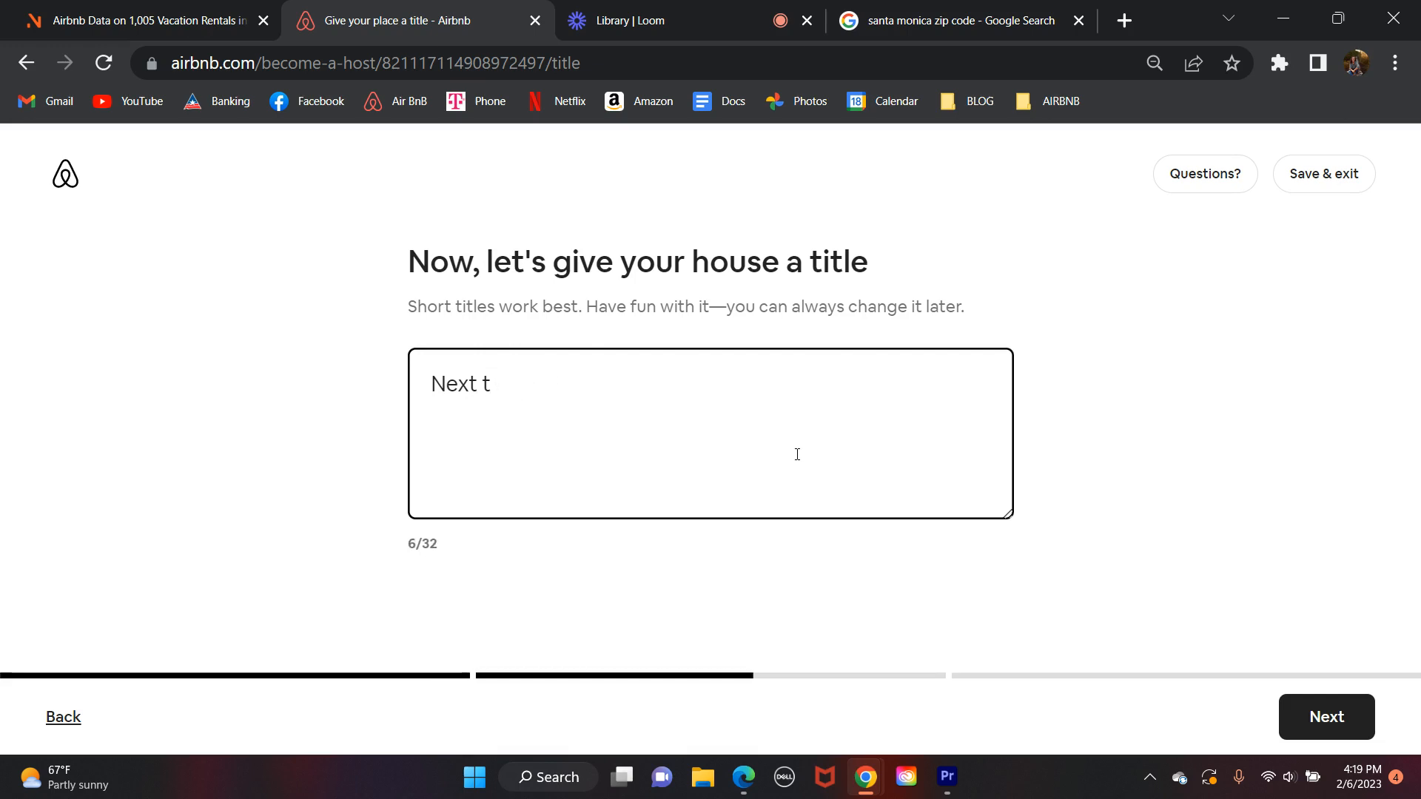
text(o Stadiums)
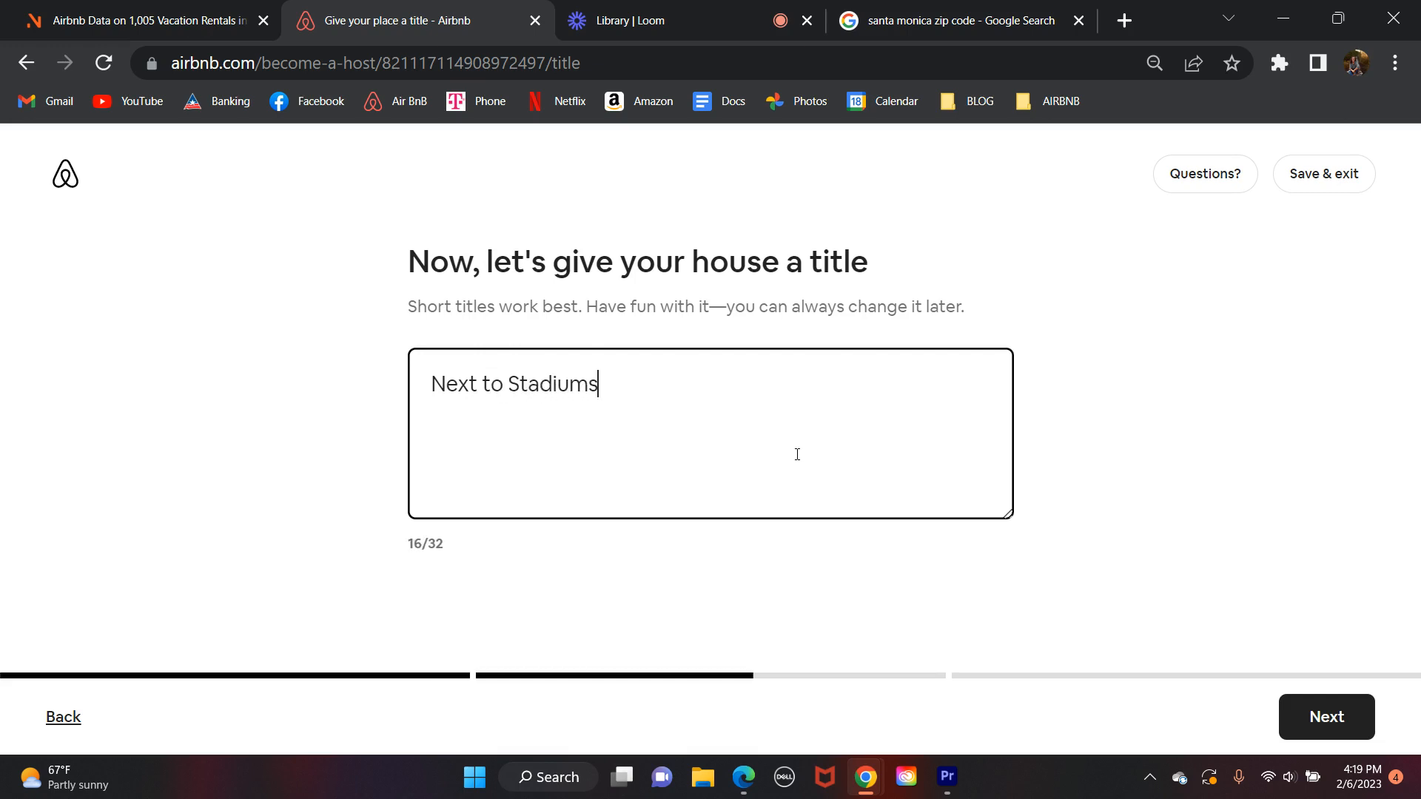
text(!!)
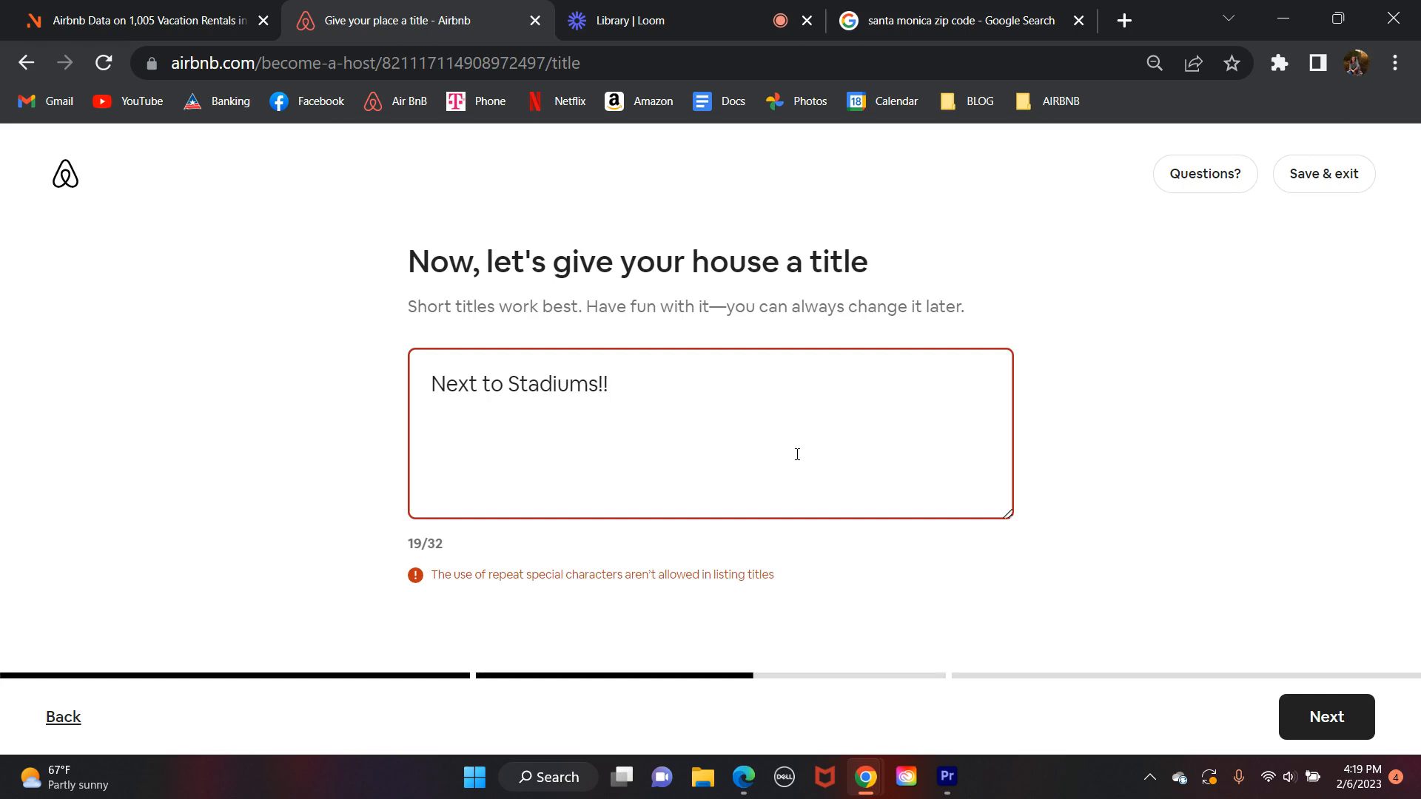
Step: Extend the house title with "Tiny House, Modern, Minimal, Spacious, 15 mins from downtown"
text(Tiny House)
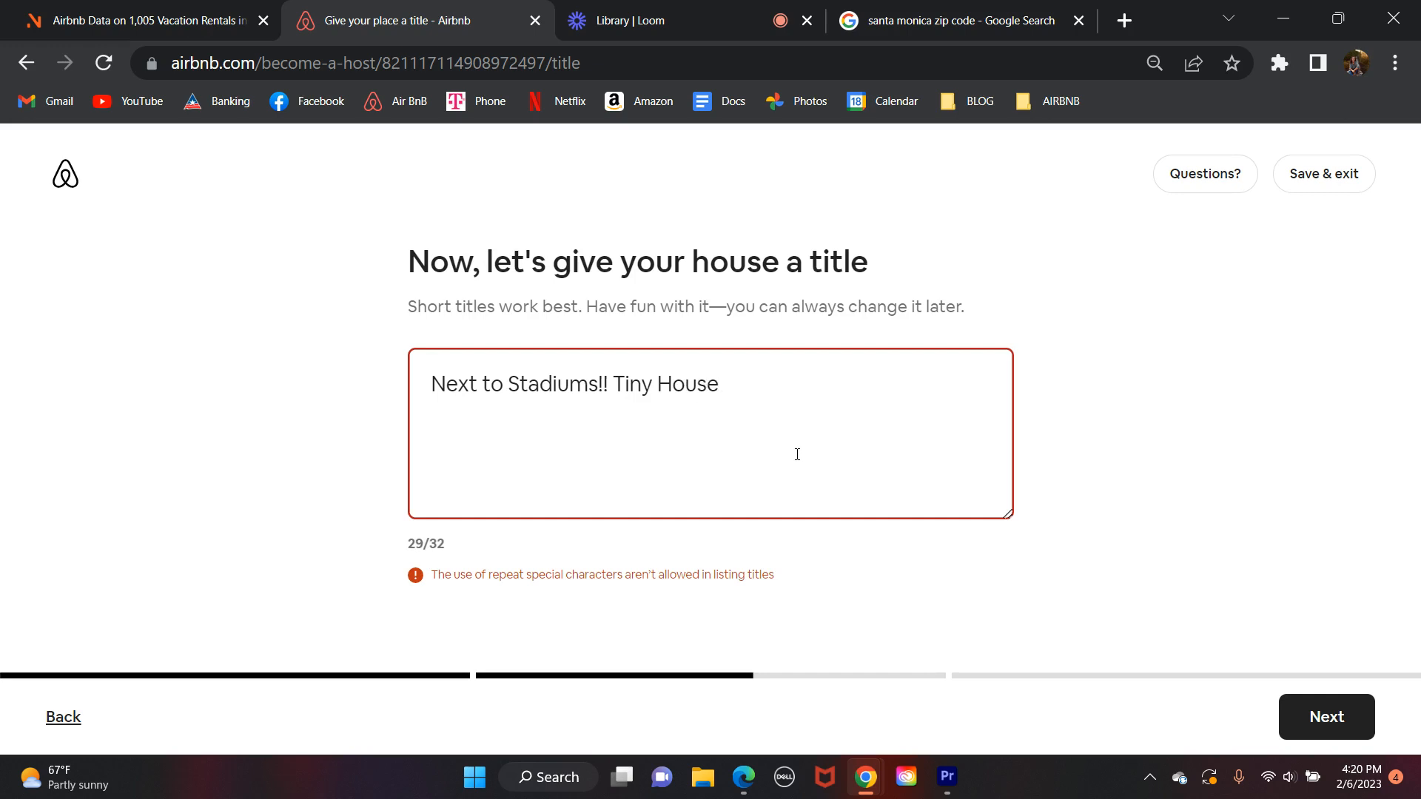
text(, Modern, )
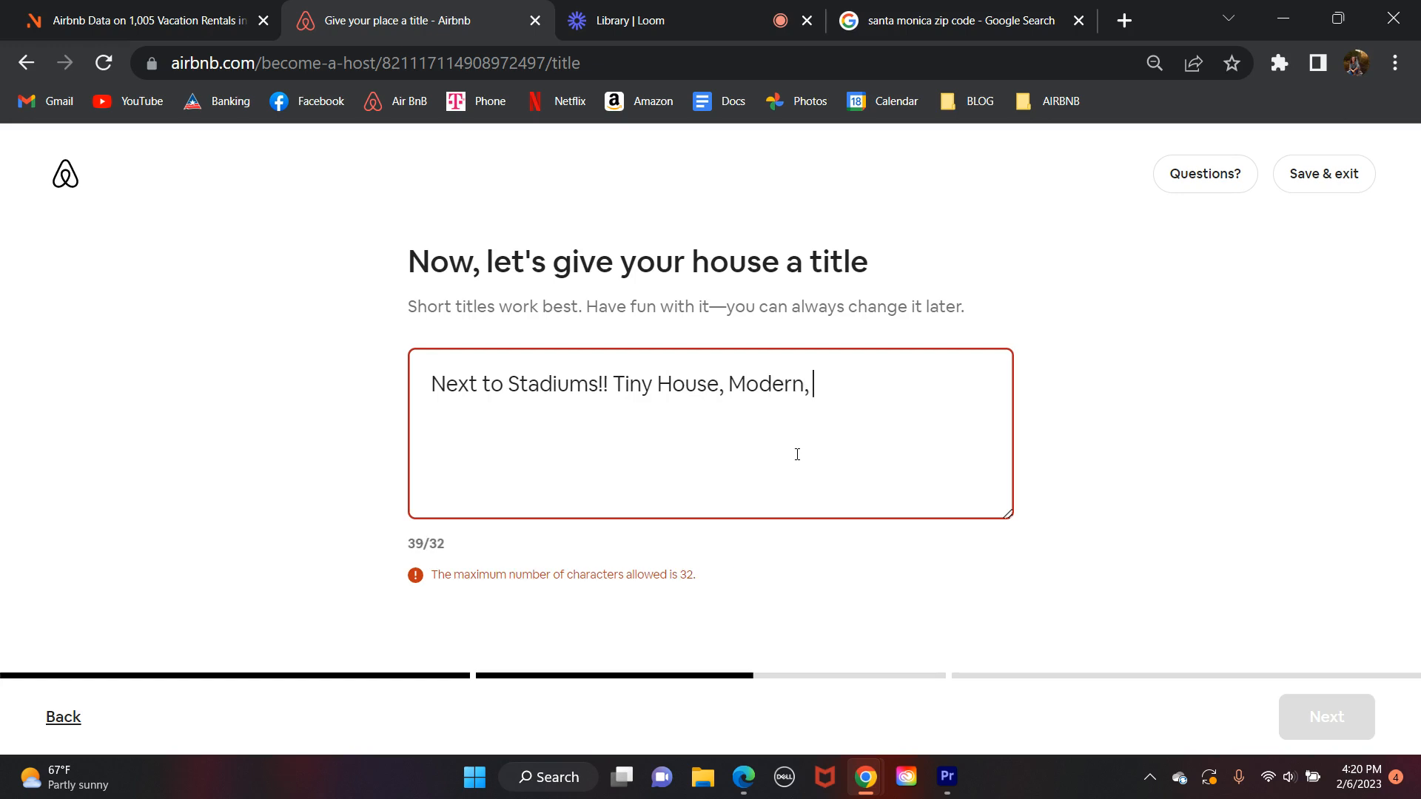
text(Minimal, S)
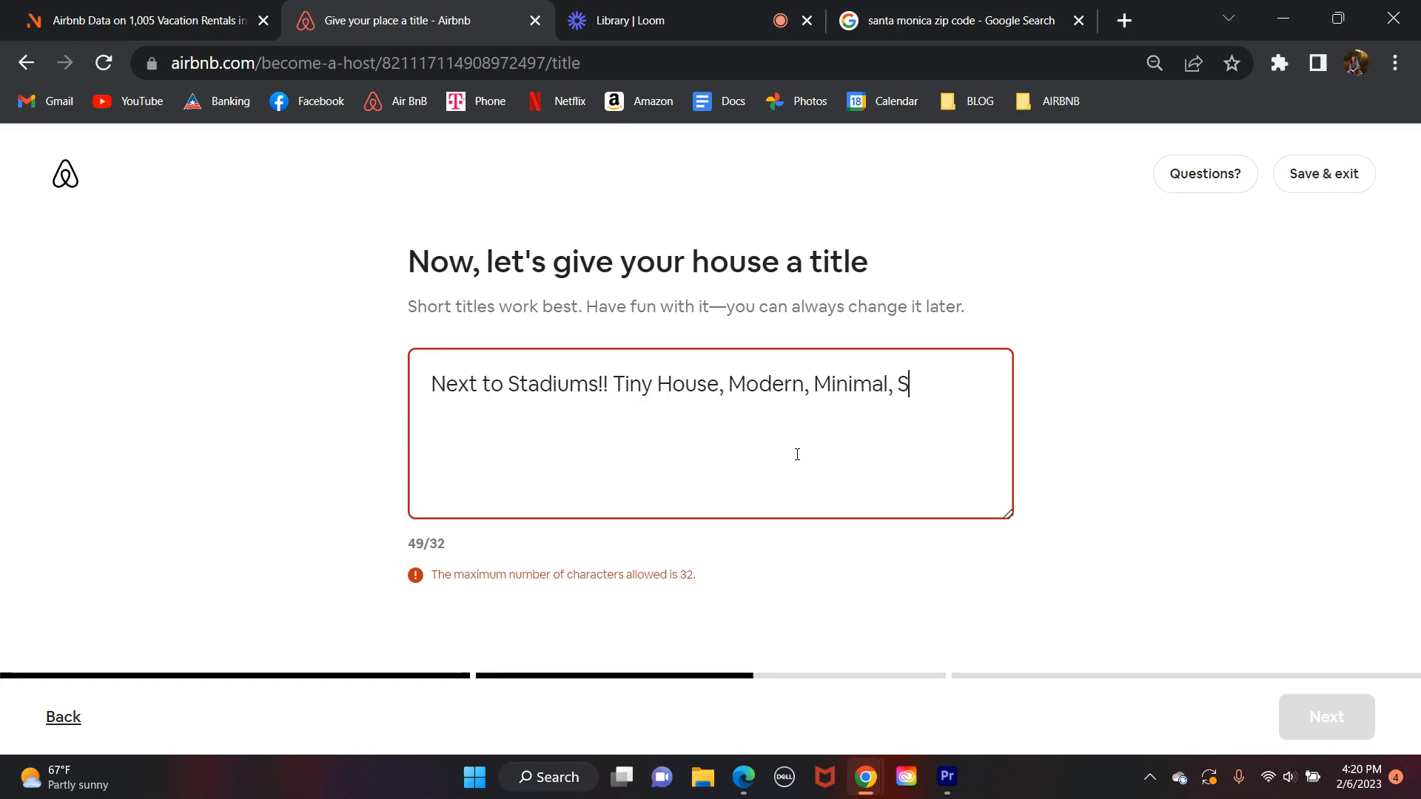
text(pacious)
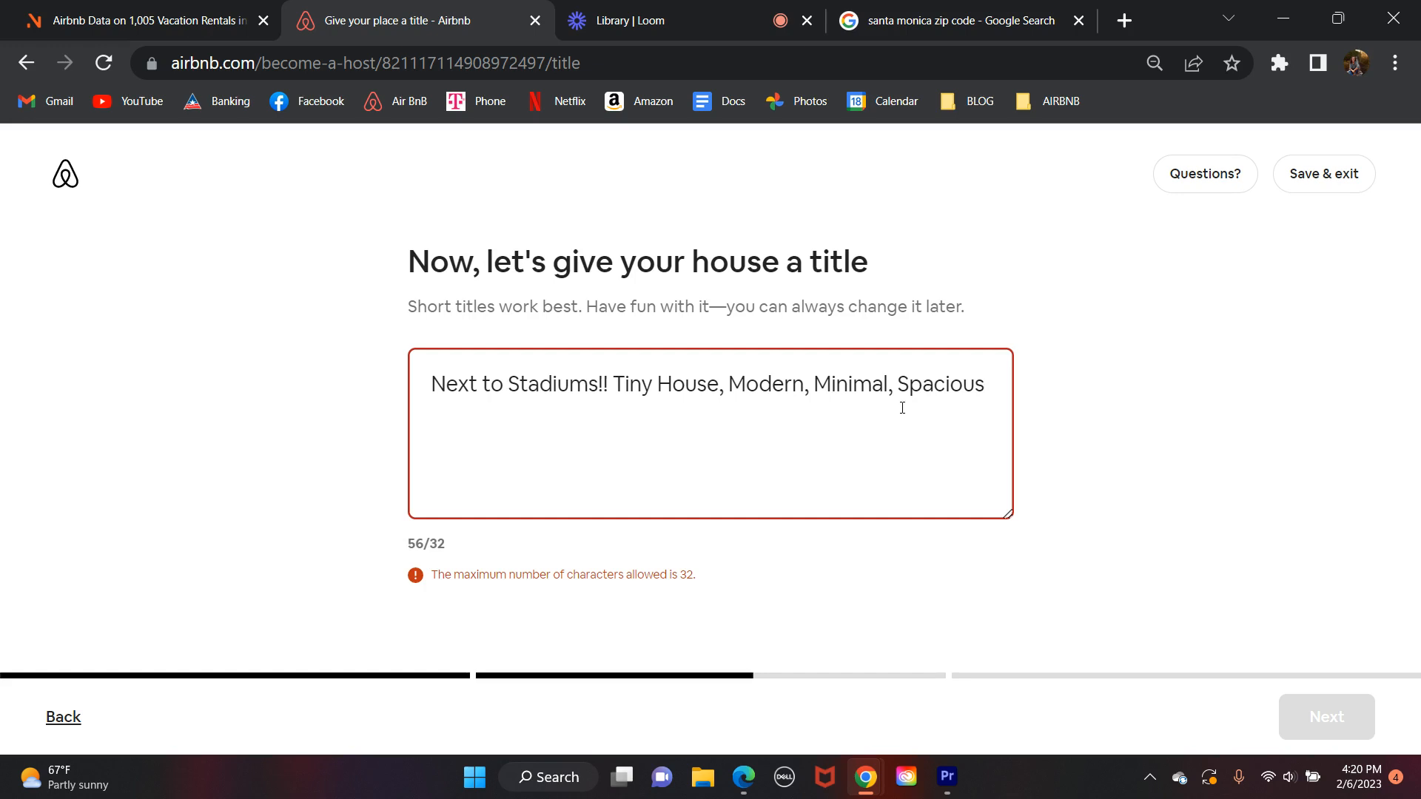
text(, 15 )
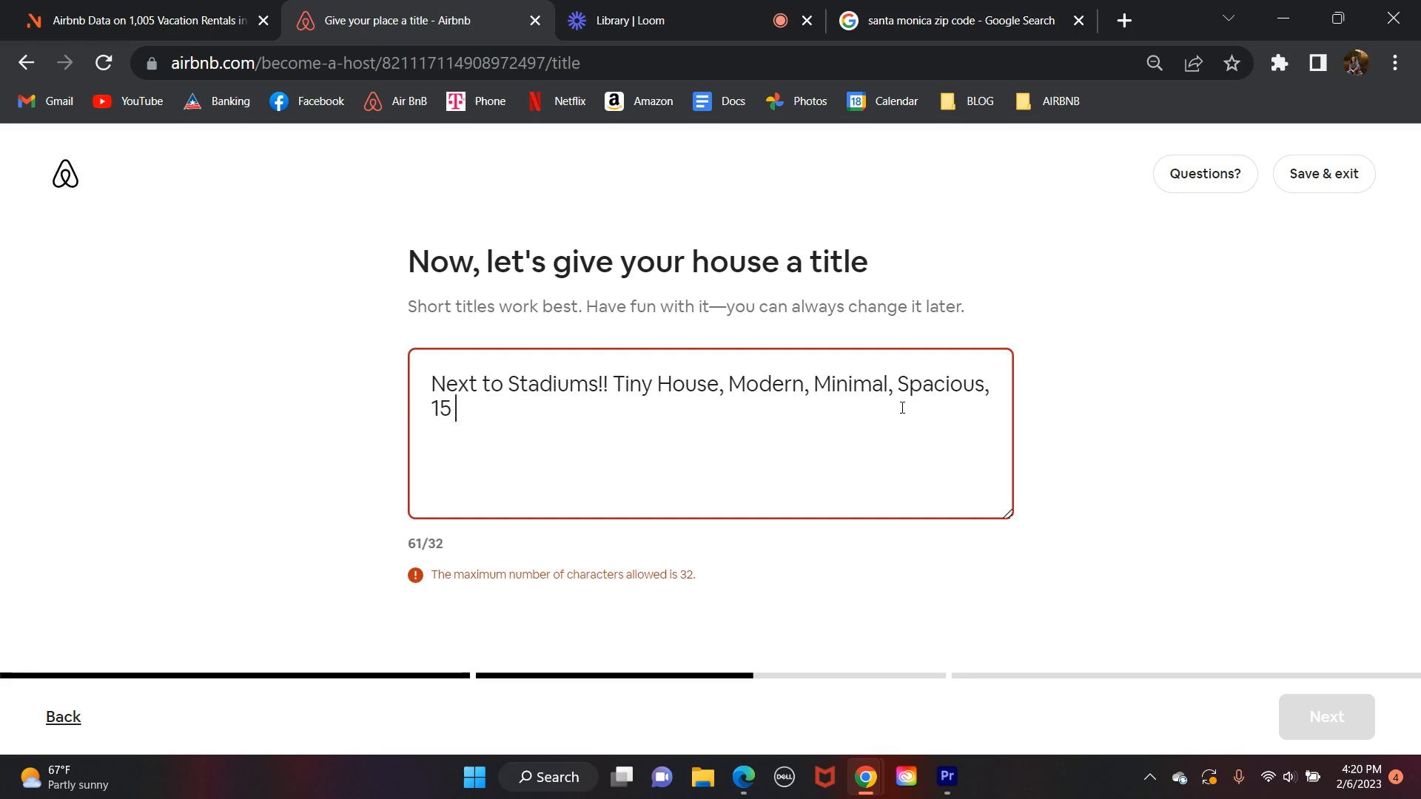
text(minsf==)
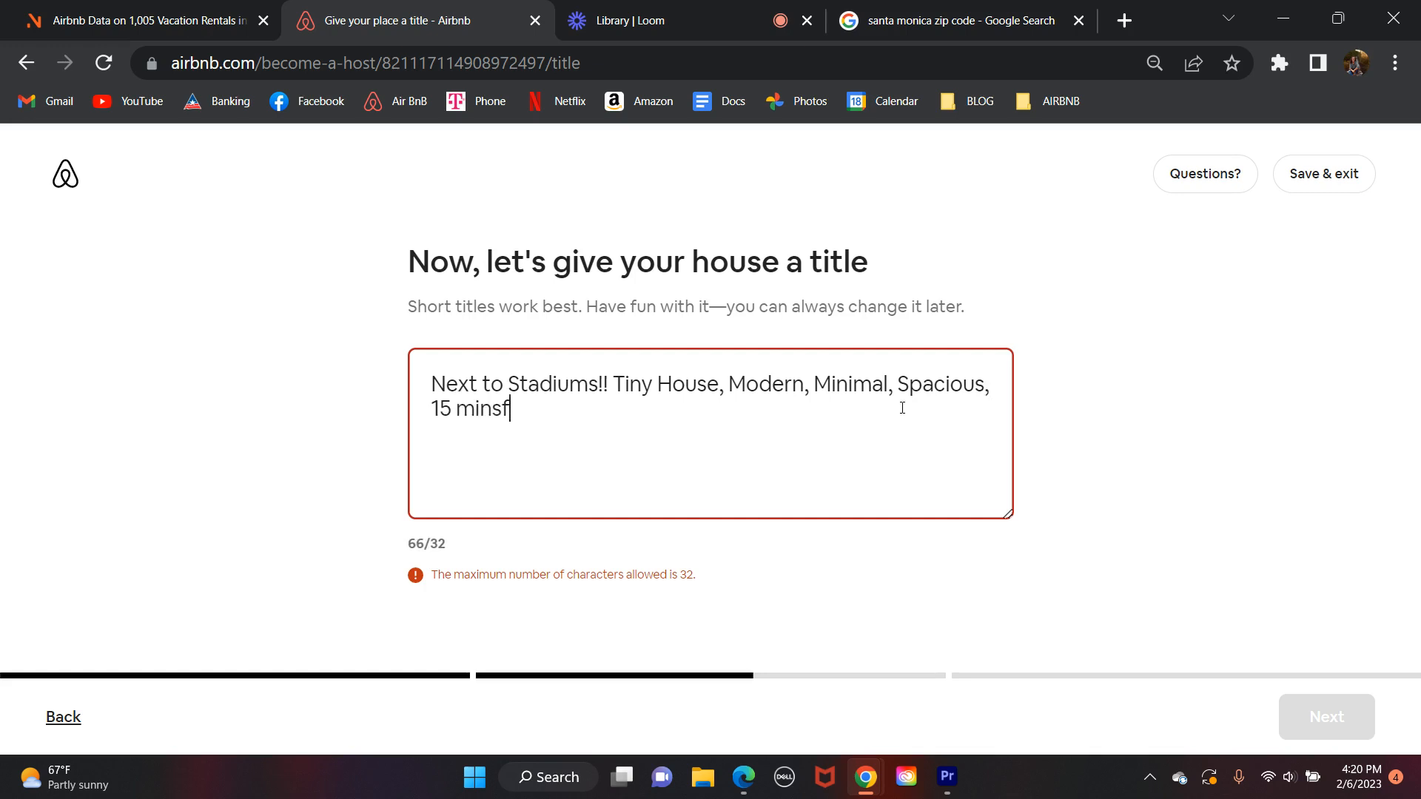
key(BackSpace)
key(BackSpace)
key(BackSpace)
text(from downtown)
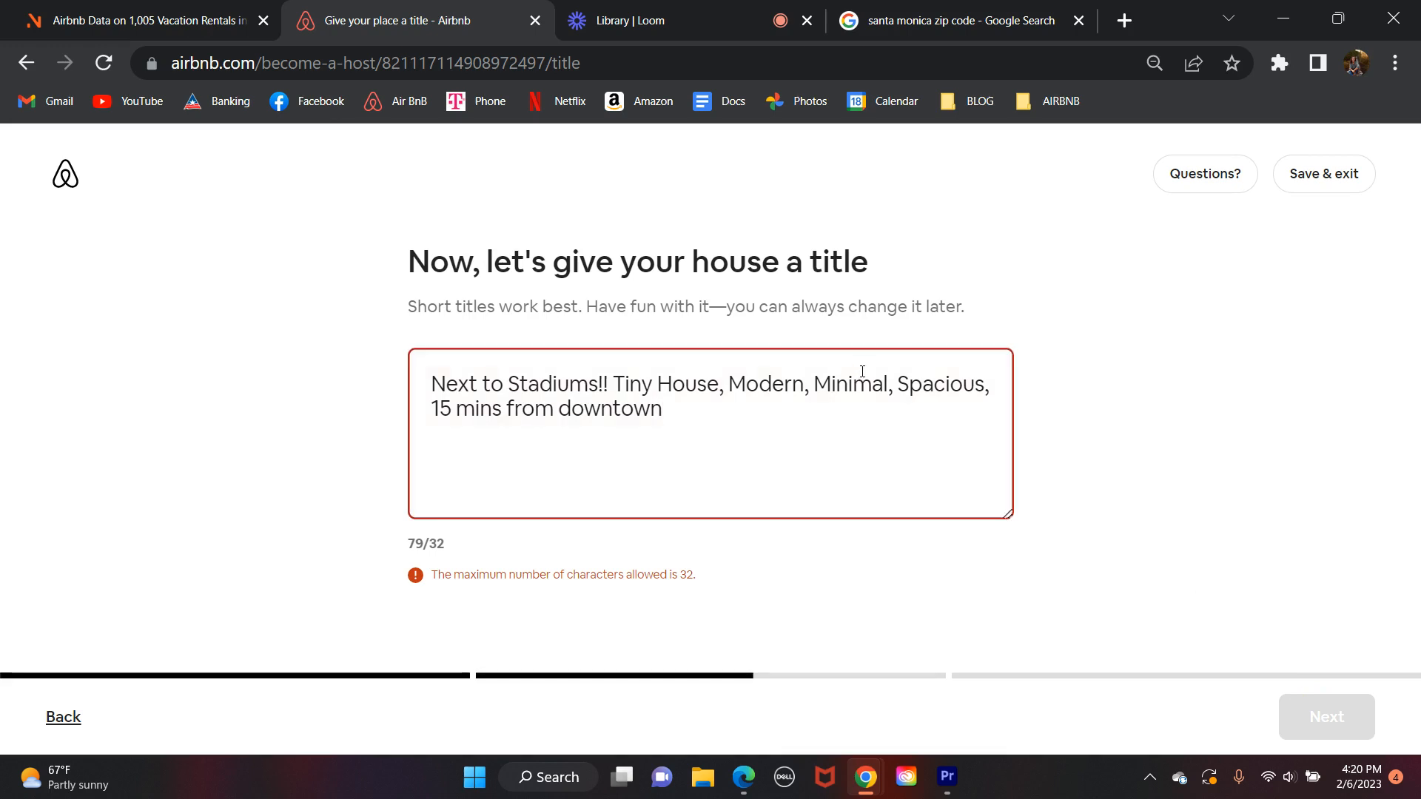
Step: Shorten the house title by removing the words "Spacious" and "Minimal" together with their extra commas
double_click(958, 385)
key(BackSpace)
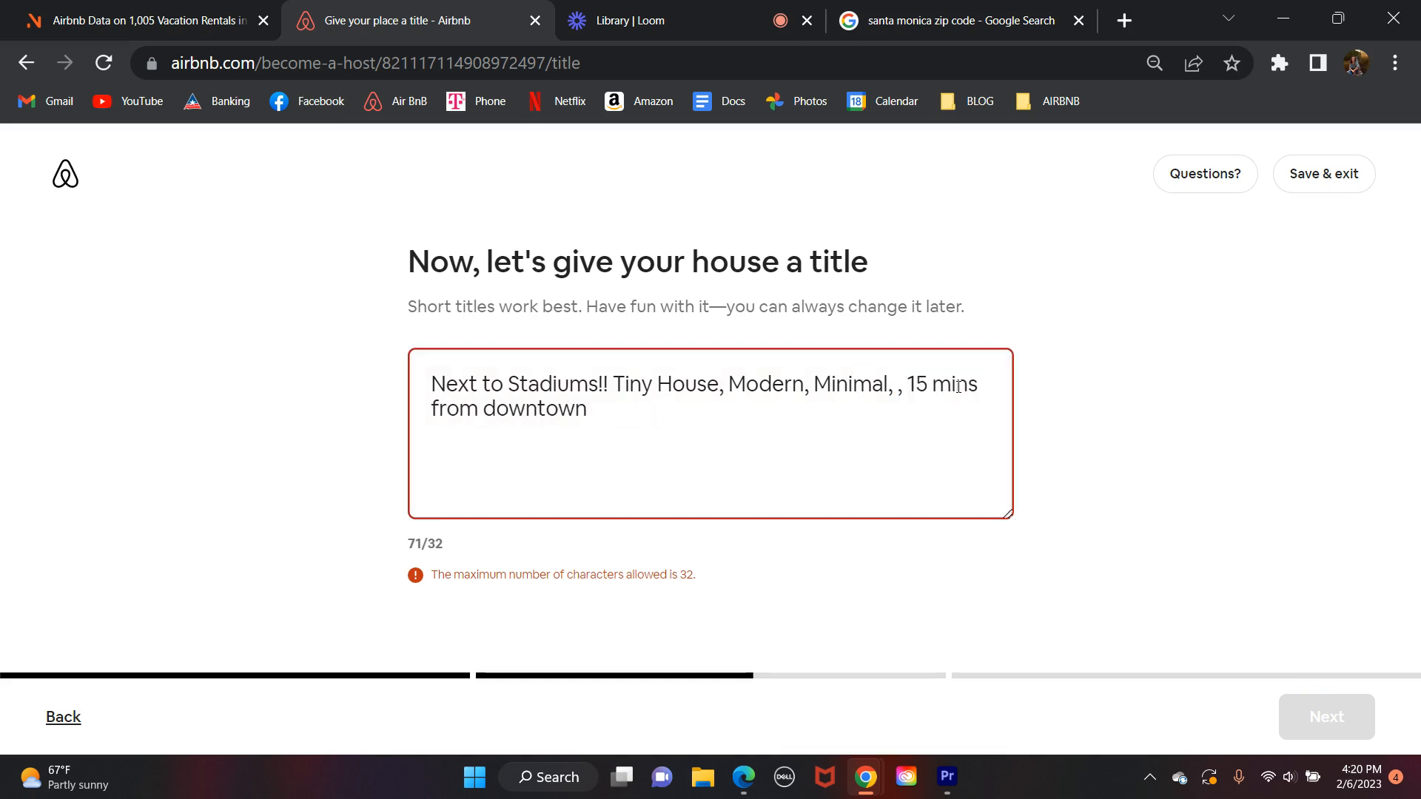
key(BackSpace)
key(BackSpace)
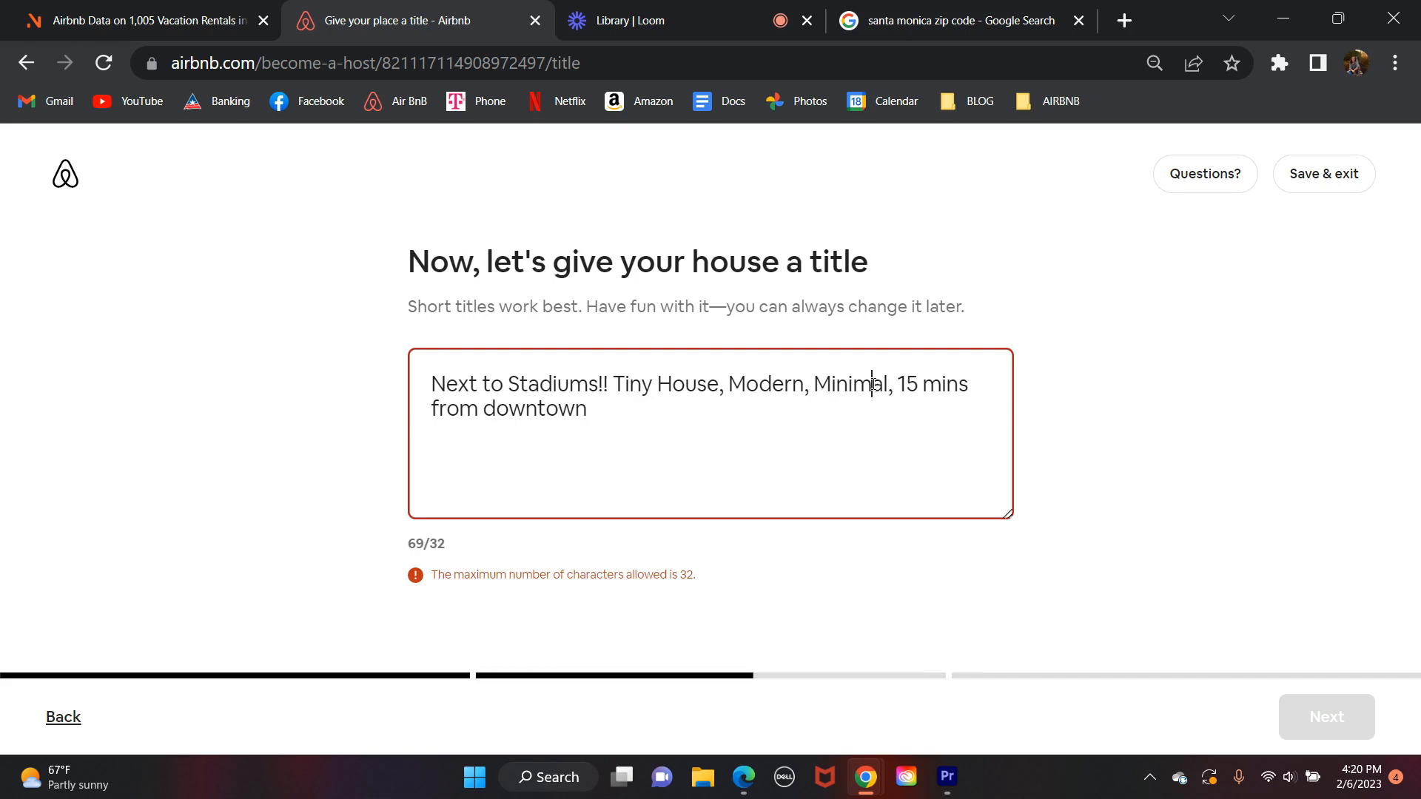
double_click(873, 383)
key(BackSpace)
key(BackSpace)
key(BackSpace)
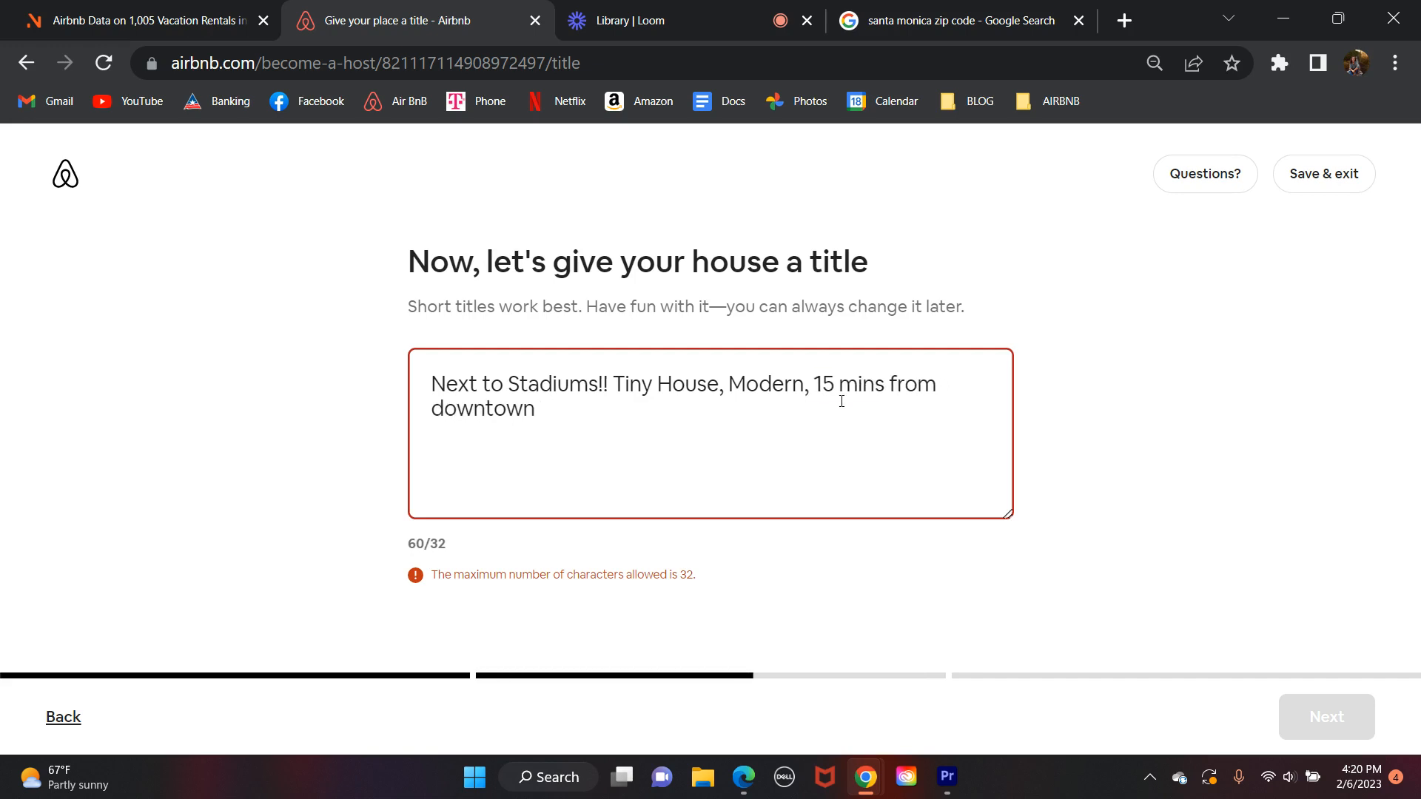
Step: Remove the word "Modern" and the commas around it from the house title
drag(695, 416, 811, 393)
double_click(812, 393)
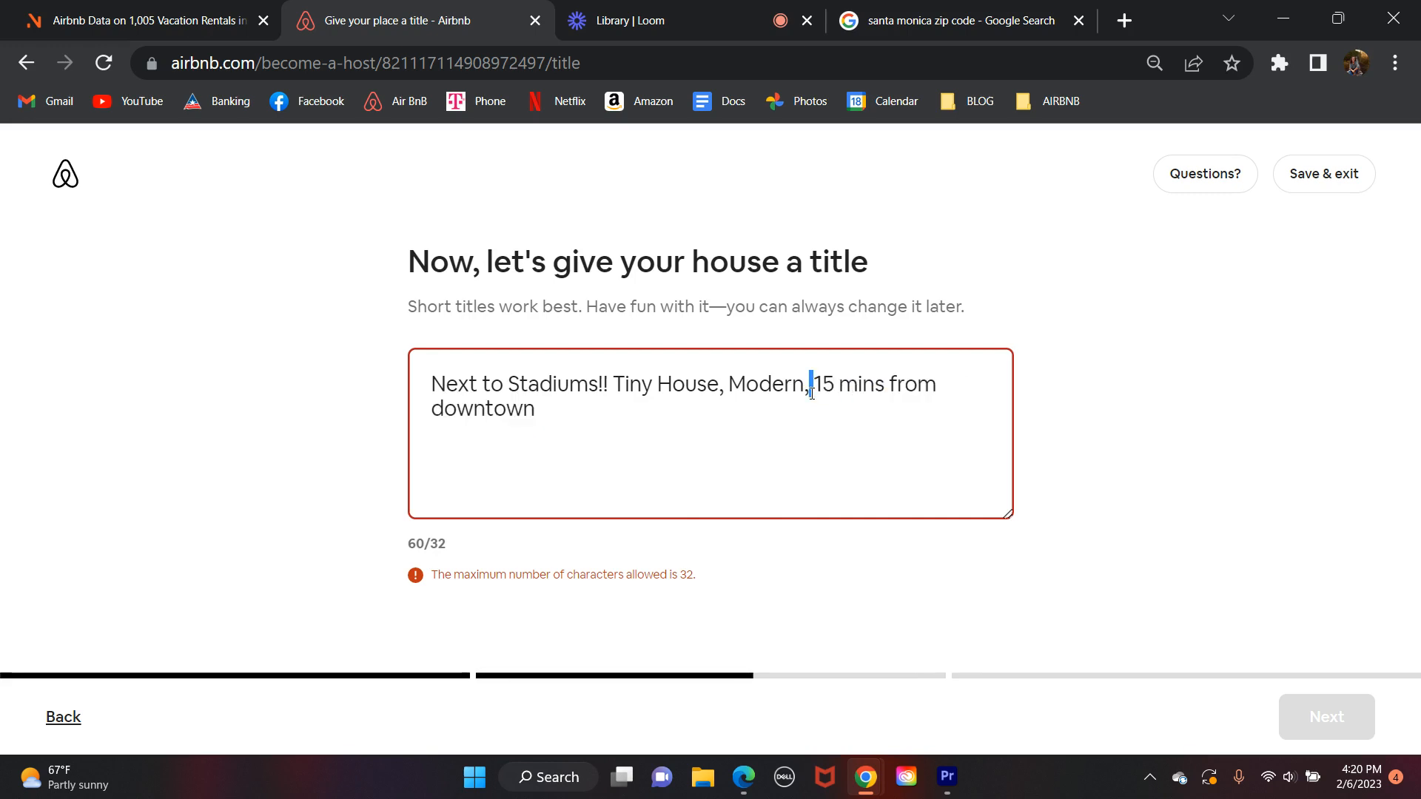
key(BackSpace)
key(BackSpace)
key(BackSpace)
key(BackSpace)
key(BackSpace)
key(BackSpace)
key(BackSpace)
key(BackSpace)
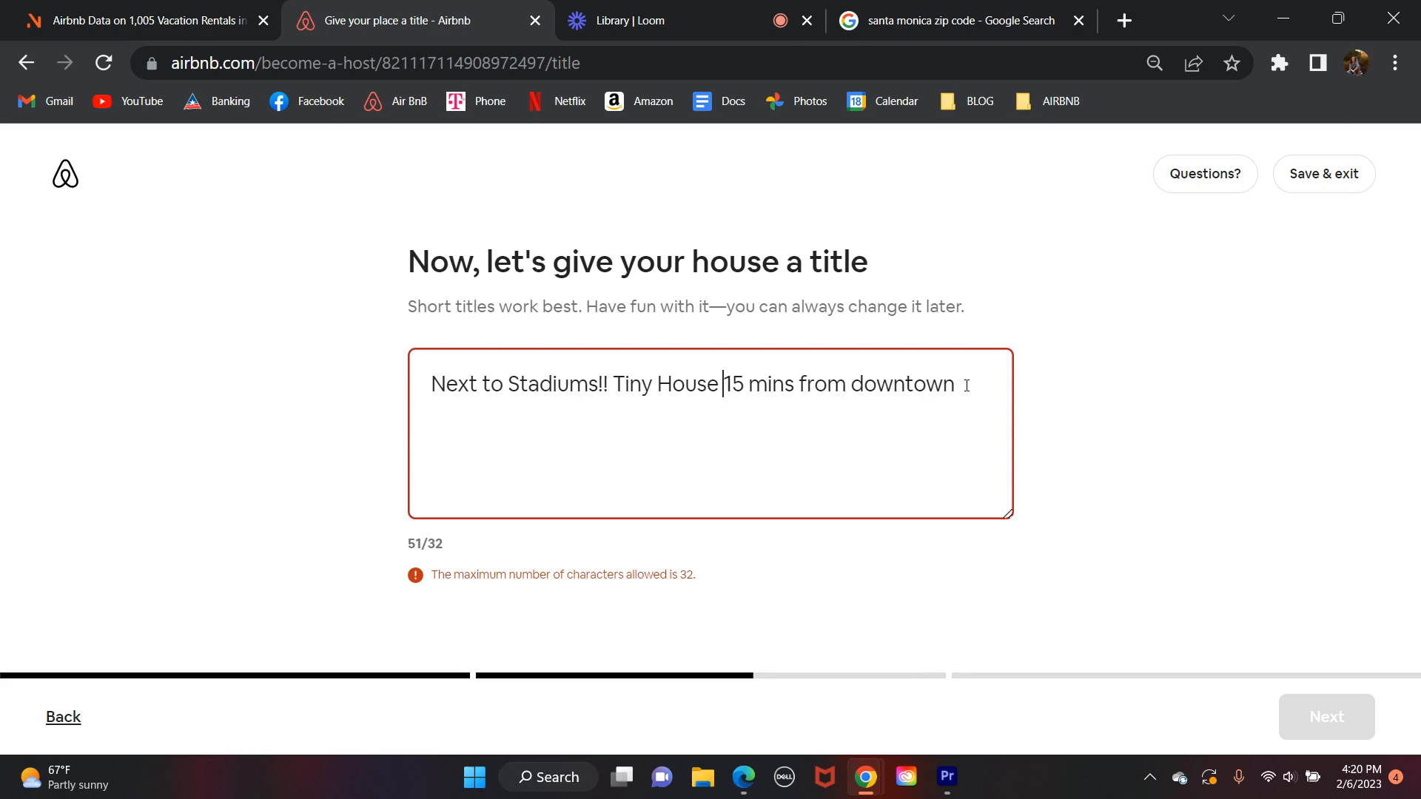
Step: Cut "Next to Stadiums!!" so the title reads "Tiny House 15 mins from downtown", and continue to the description highlights
click(819, 386)
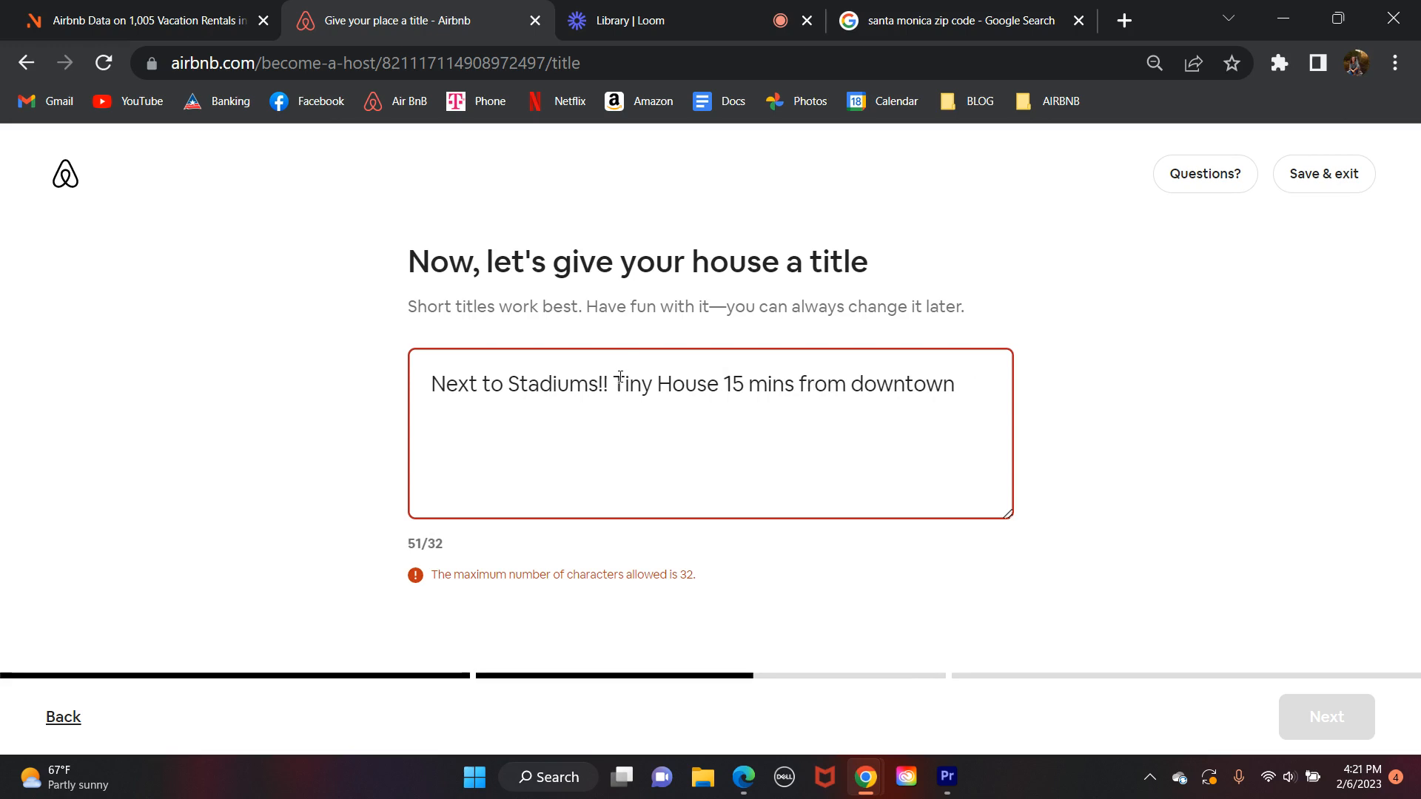
drag(621, 384, 385, 390)
key(BackSpace)
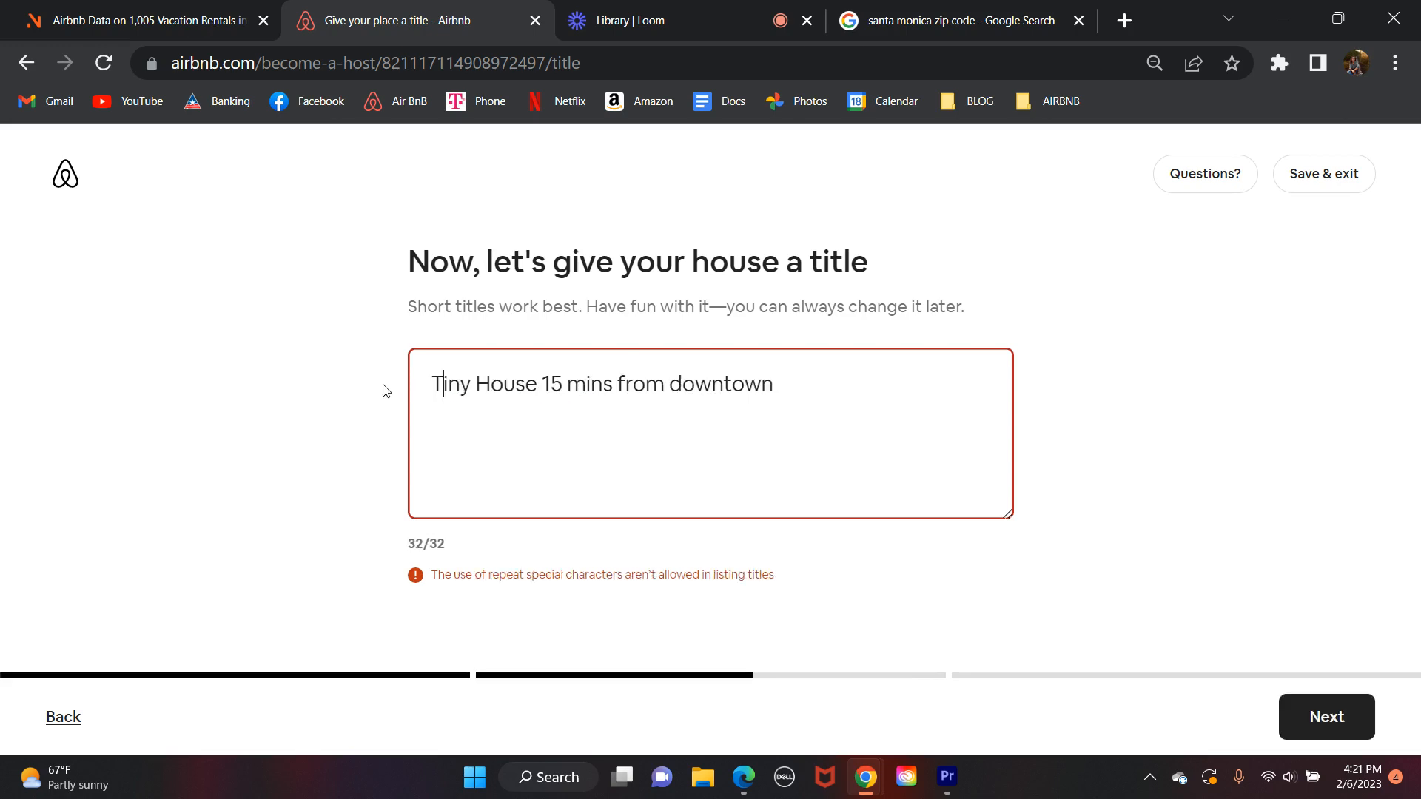
click(777, 384)
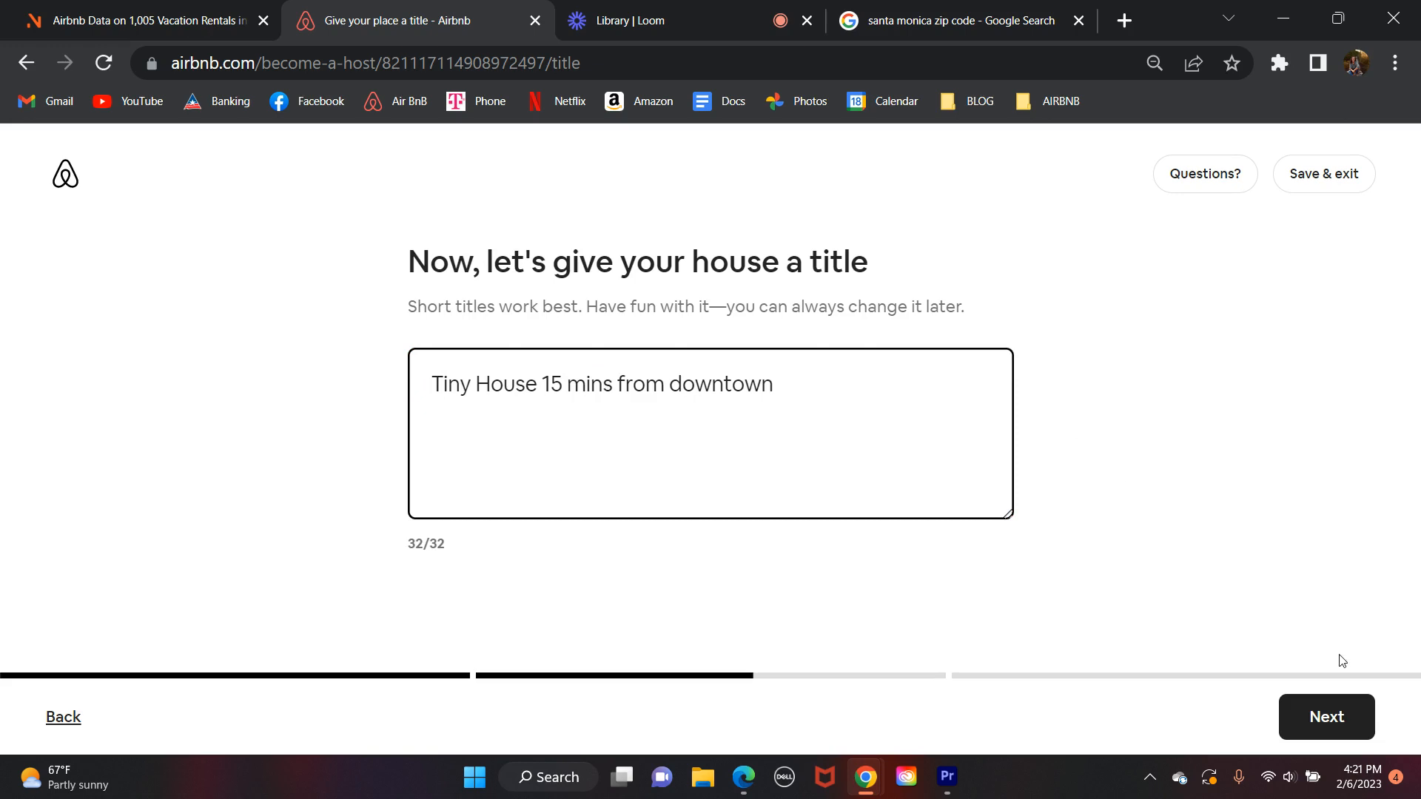
click(1325, 722)
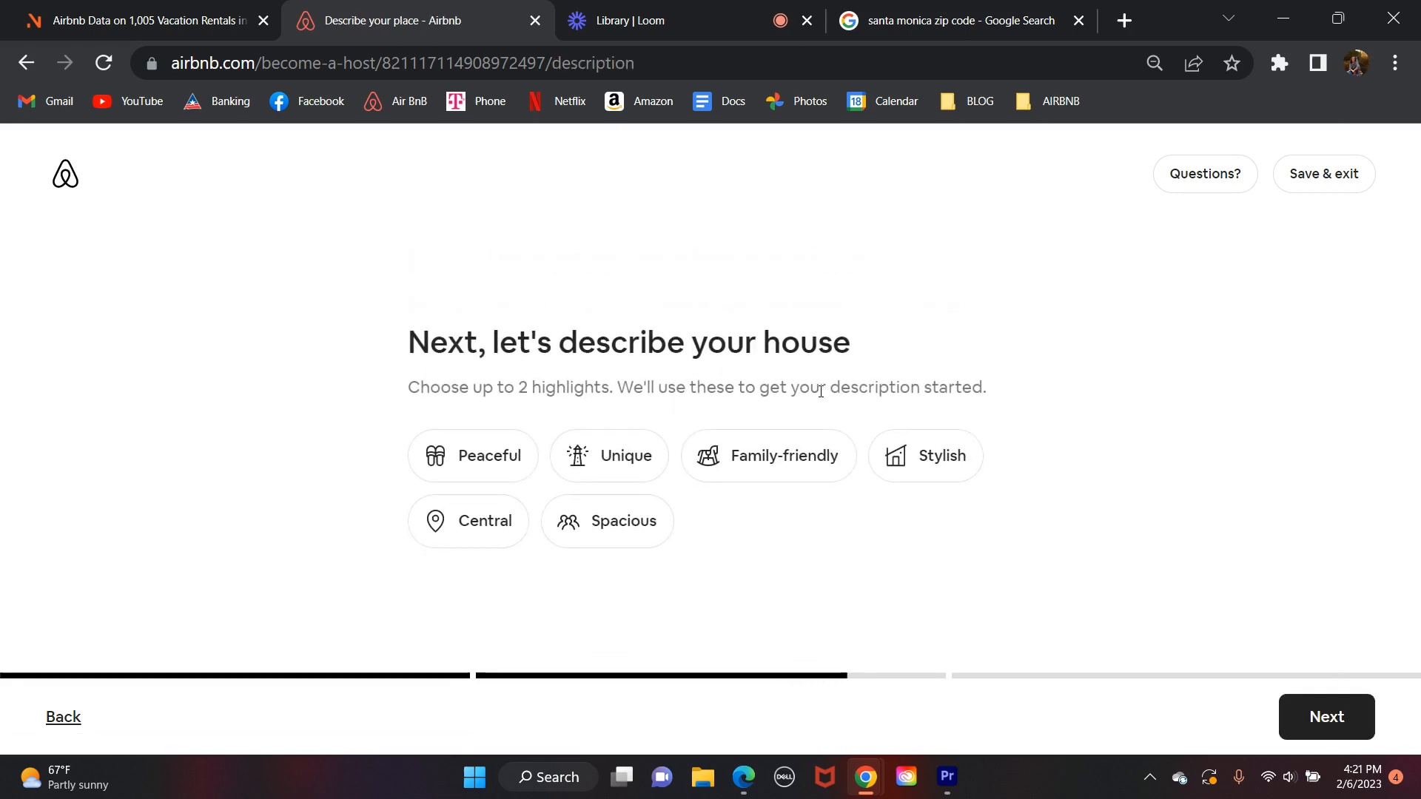
Step: Choose Peaceful and Stylish as the two highlights describing the house, and continue to the description
click(623, 460)
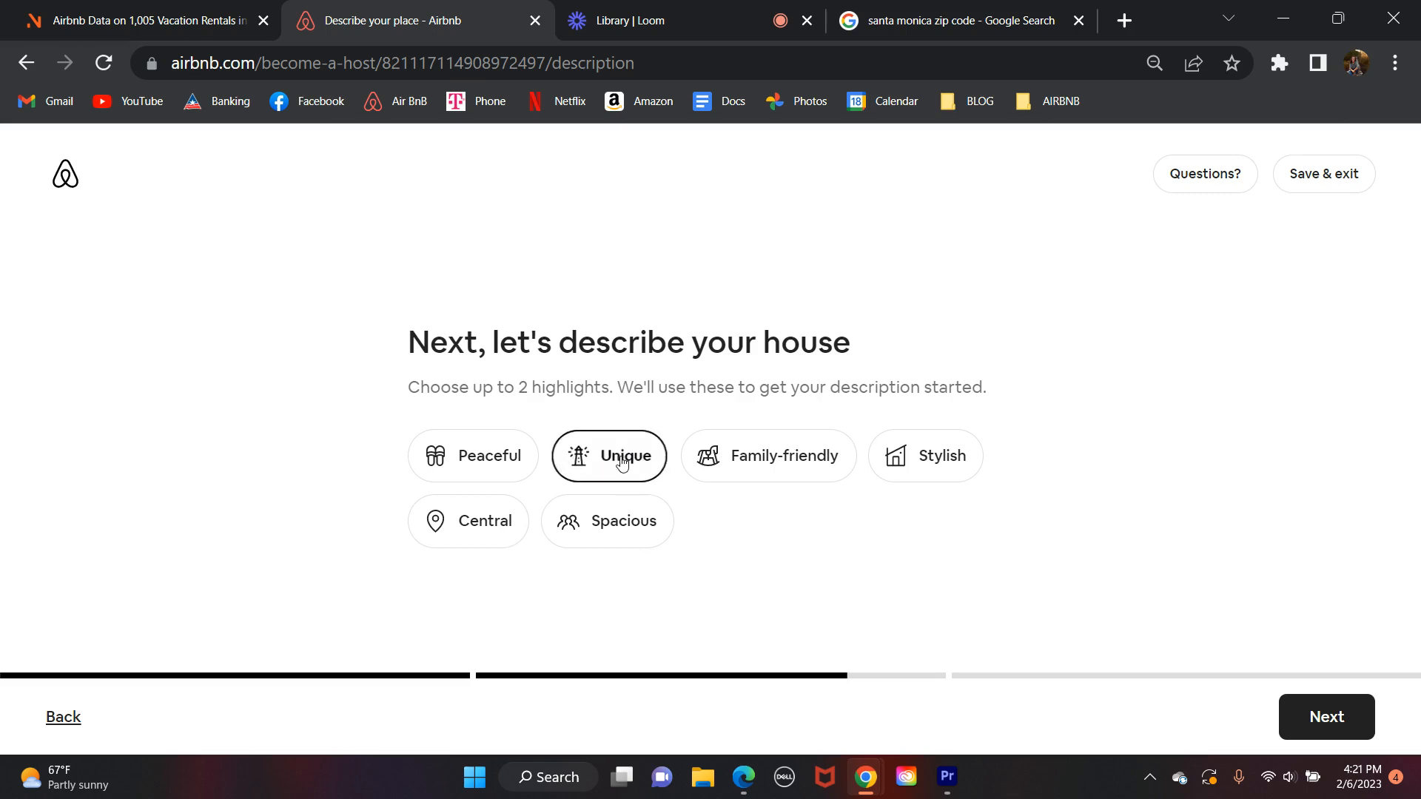
click(504, 447)
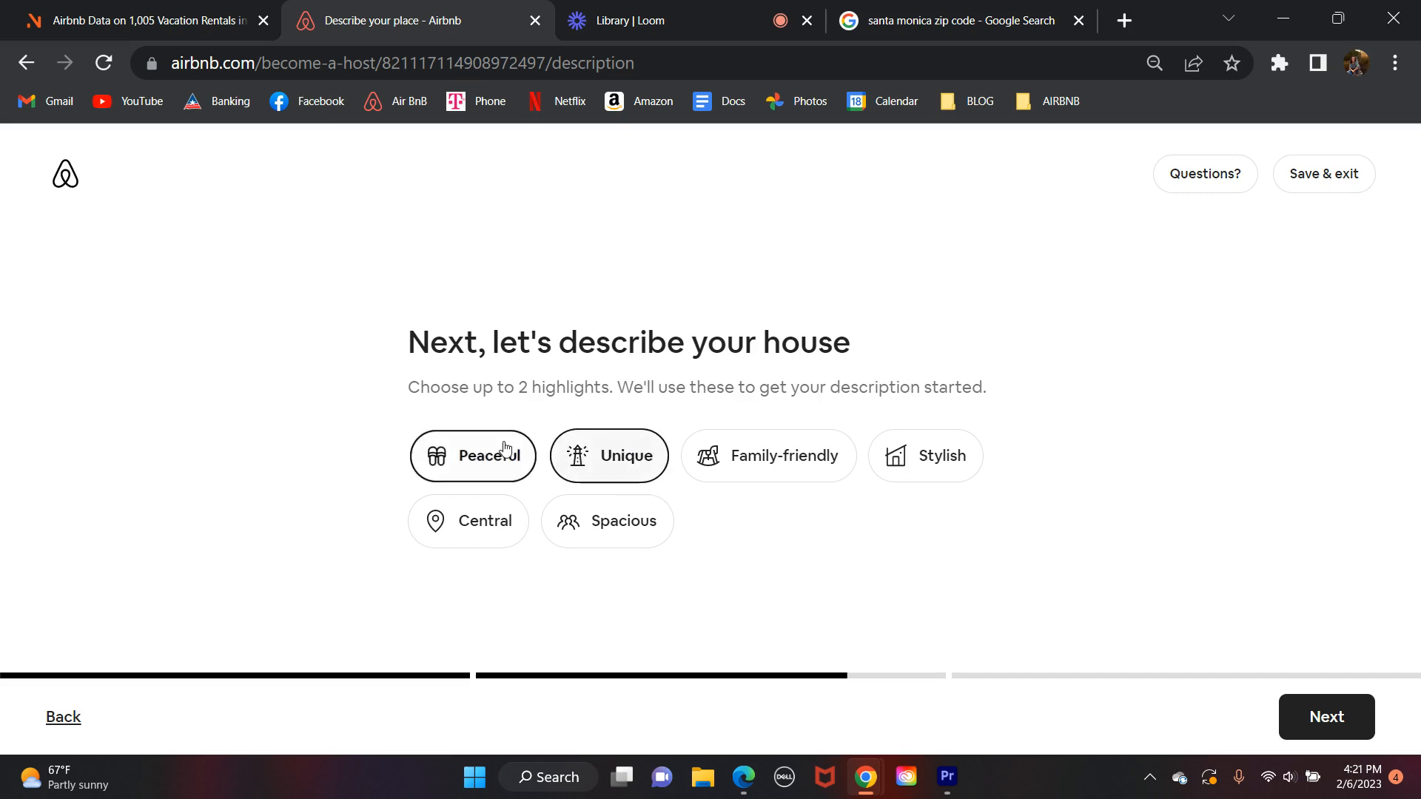
click(936, 454)
click(1339, 715)
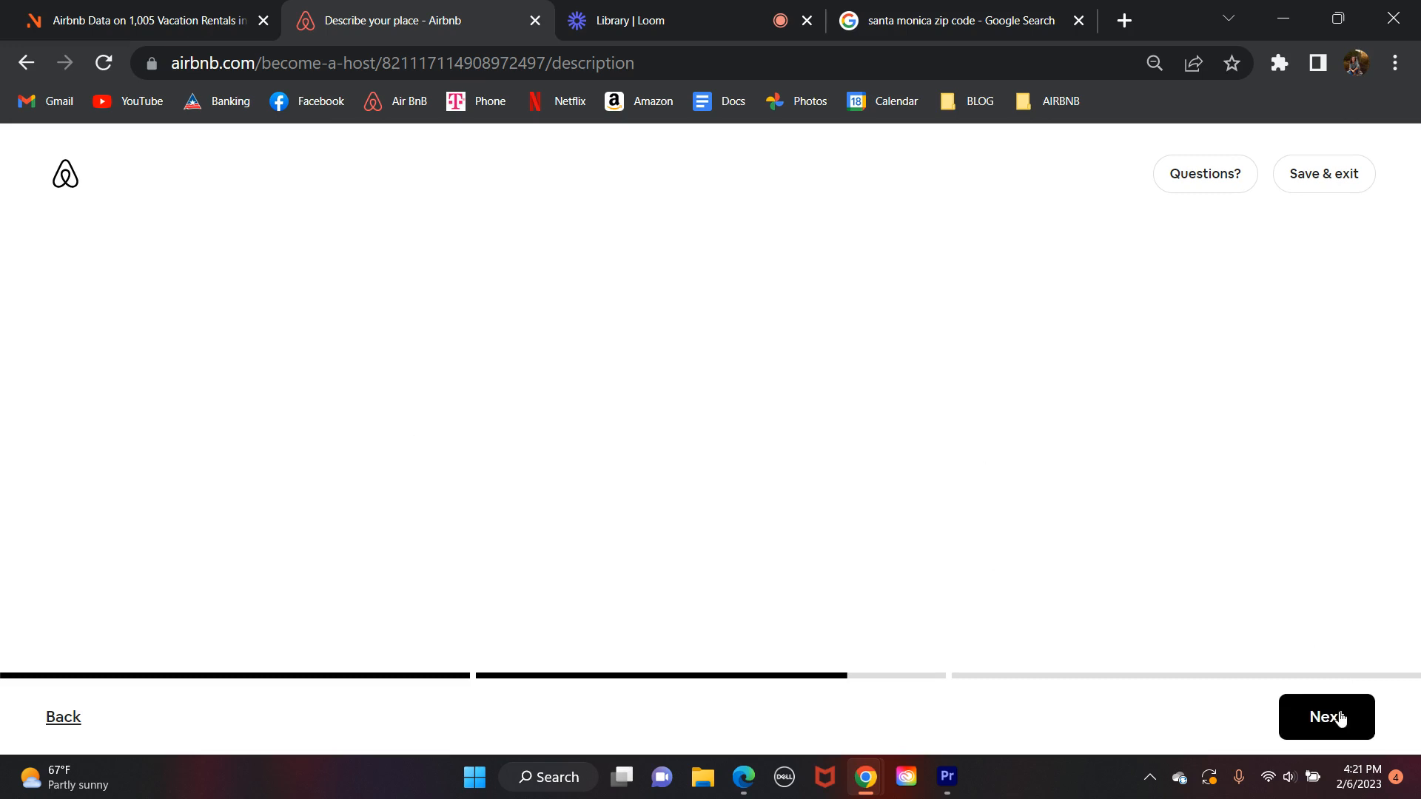
Step: Keep the suggested description "Kick back and relax in this calm, stylish space." and continue to the pricing stage
click(818, 389)
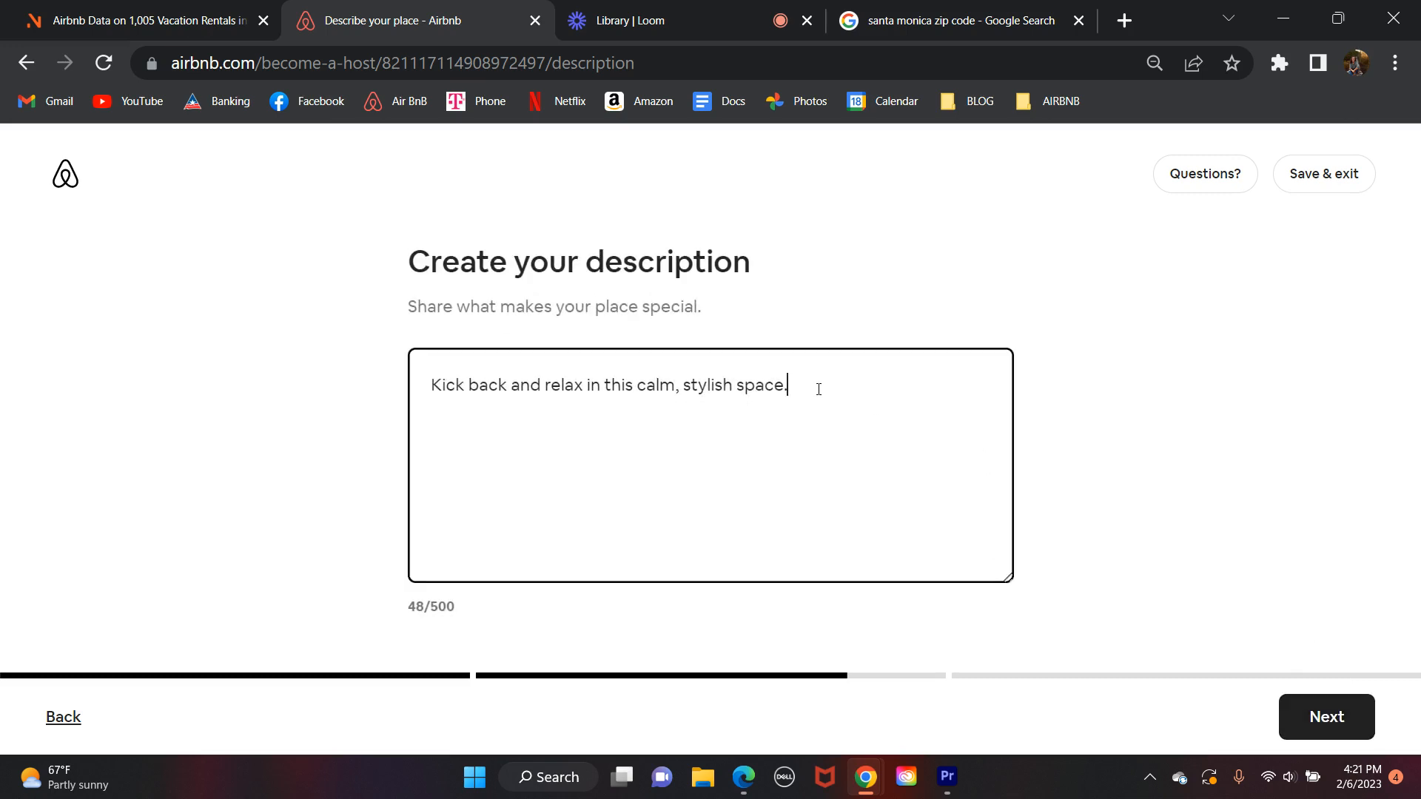
key(ctrl+a)
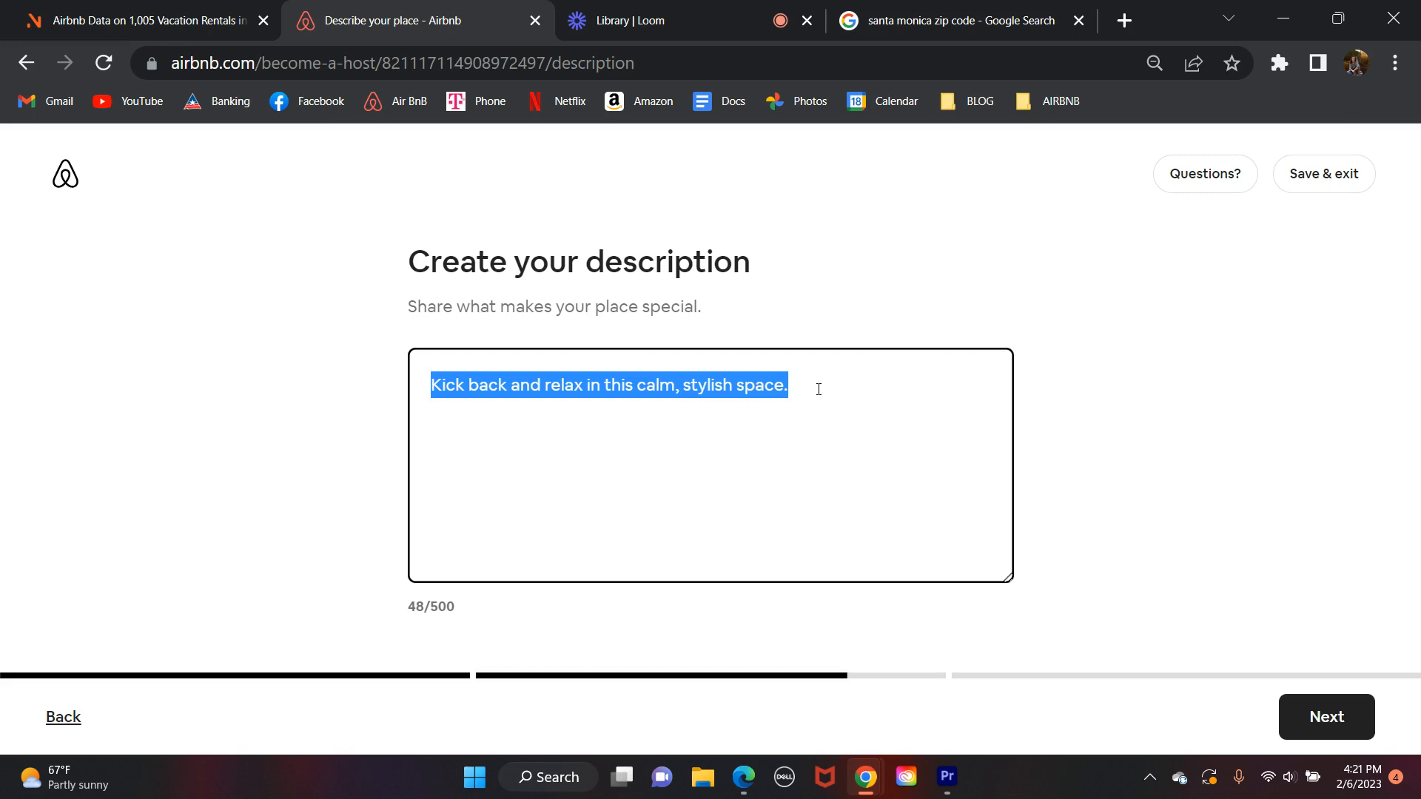
click(818, 389)
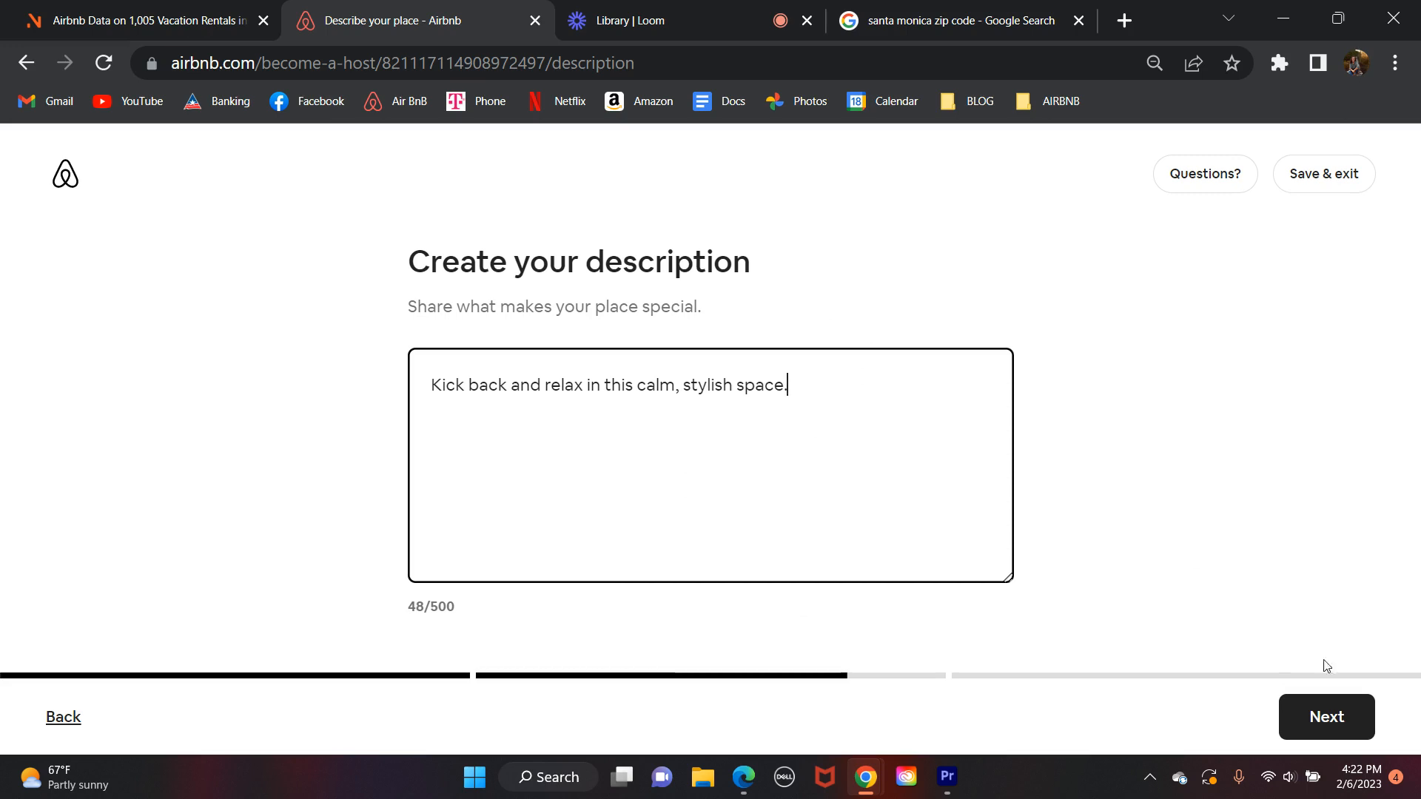
click(1321, 719)
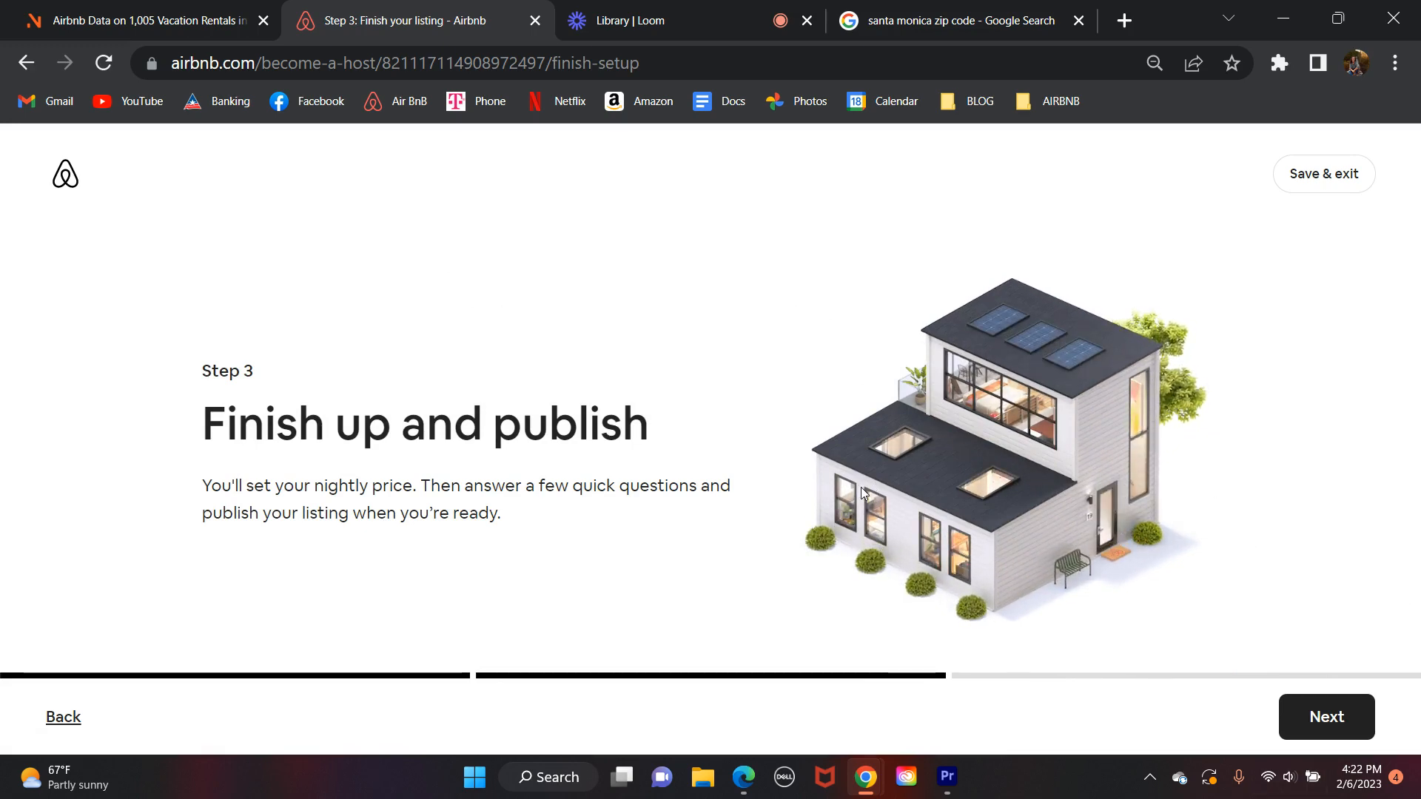
click(1332, 721)
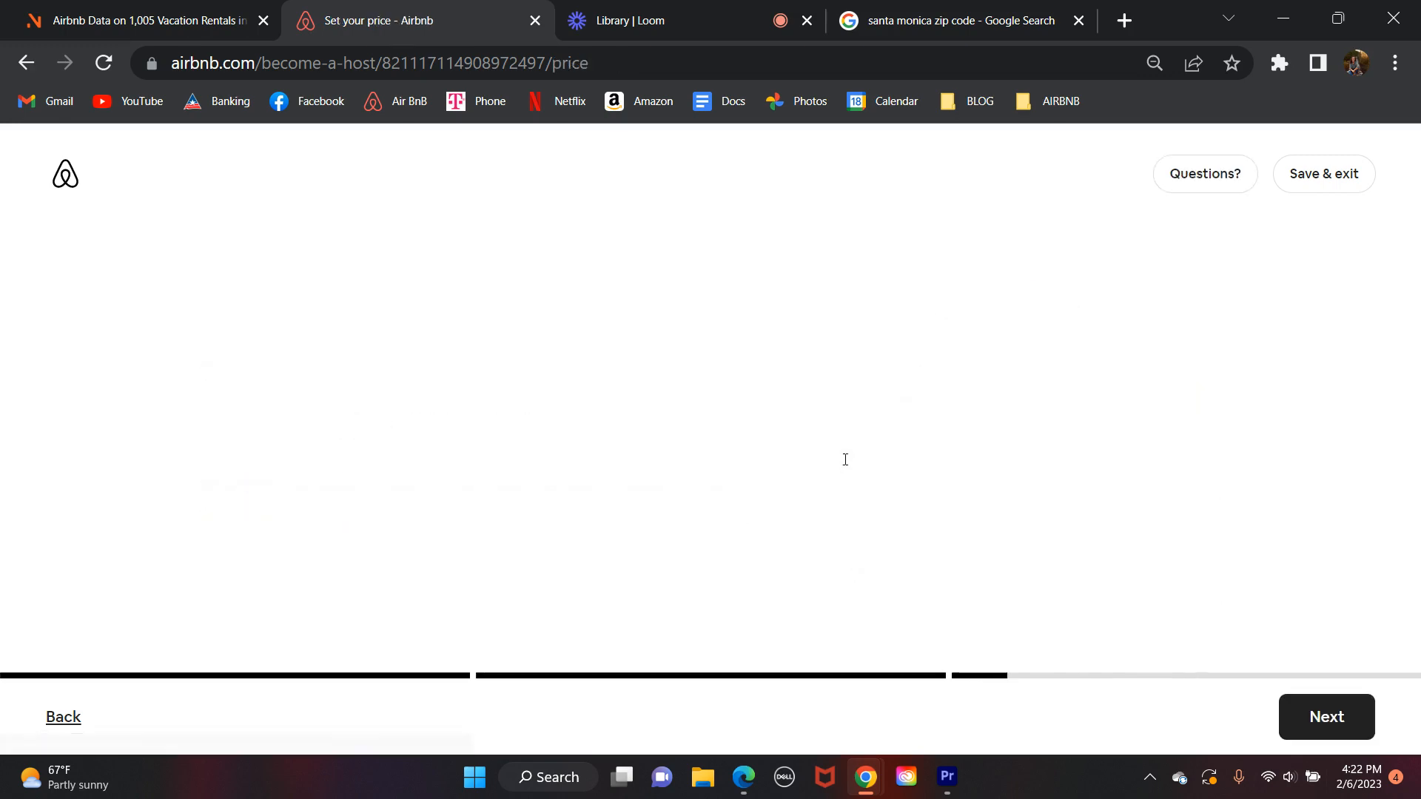
Step: Accept $303 per night with 20% off for the first 3 guests, and declare no security cameras, weapons or dangerous animals
scroll(845, 459, down, 1)
scroll(846, 465, up, 1)
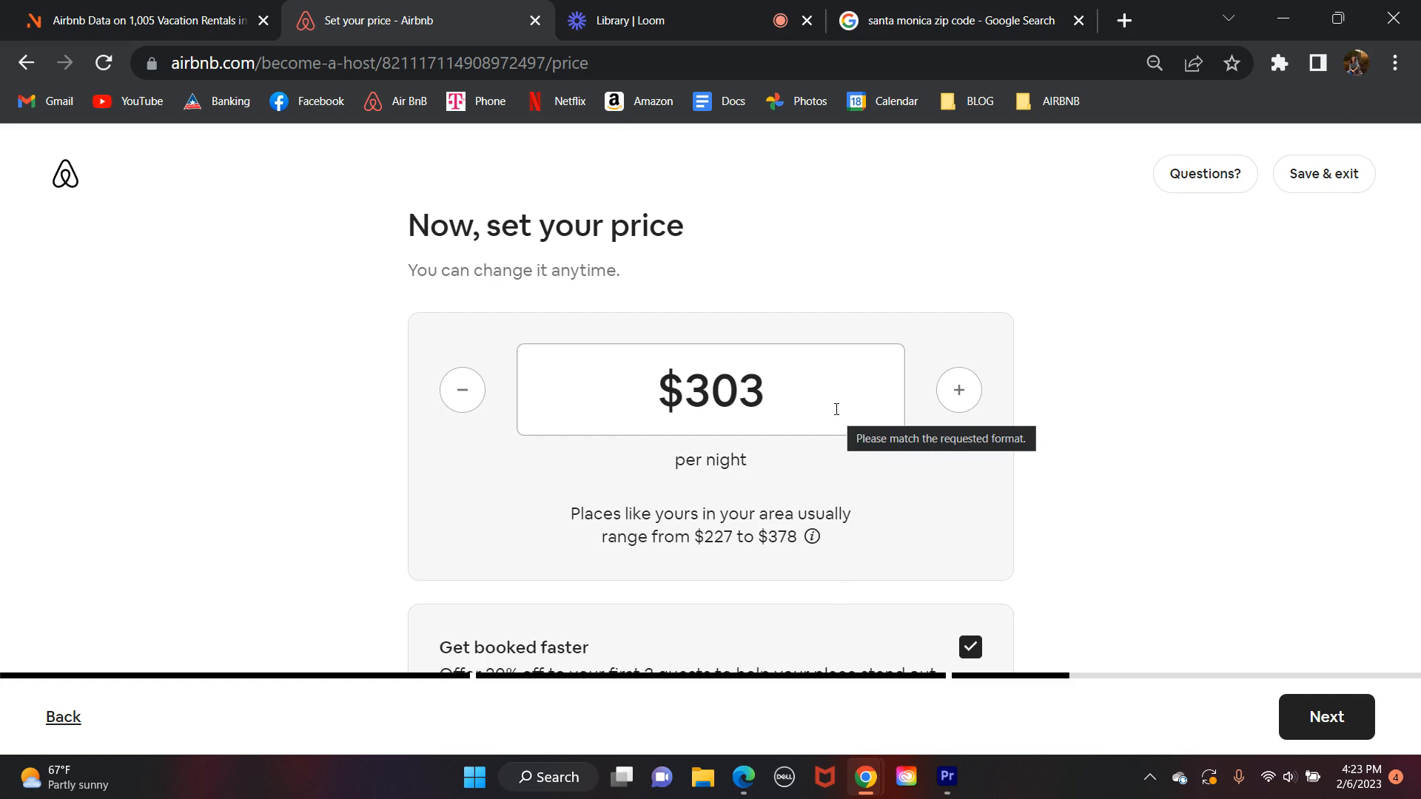
click(836, 409)
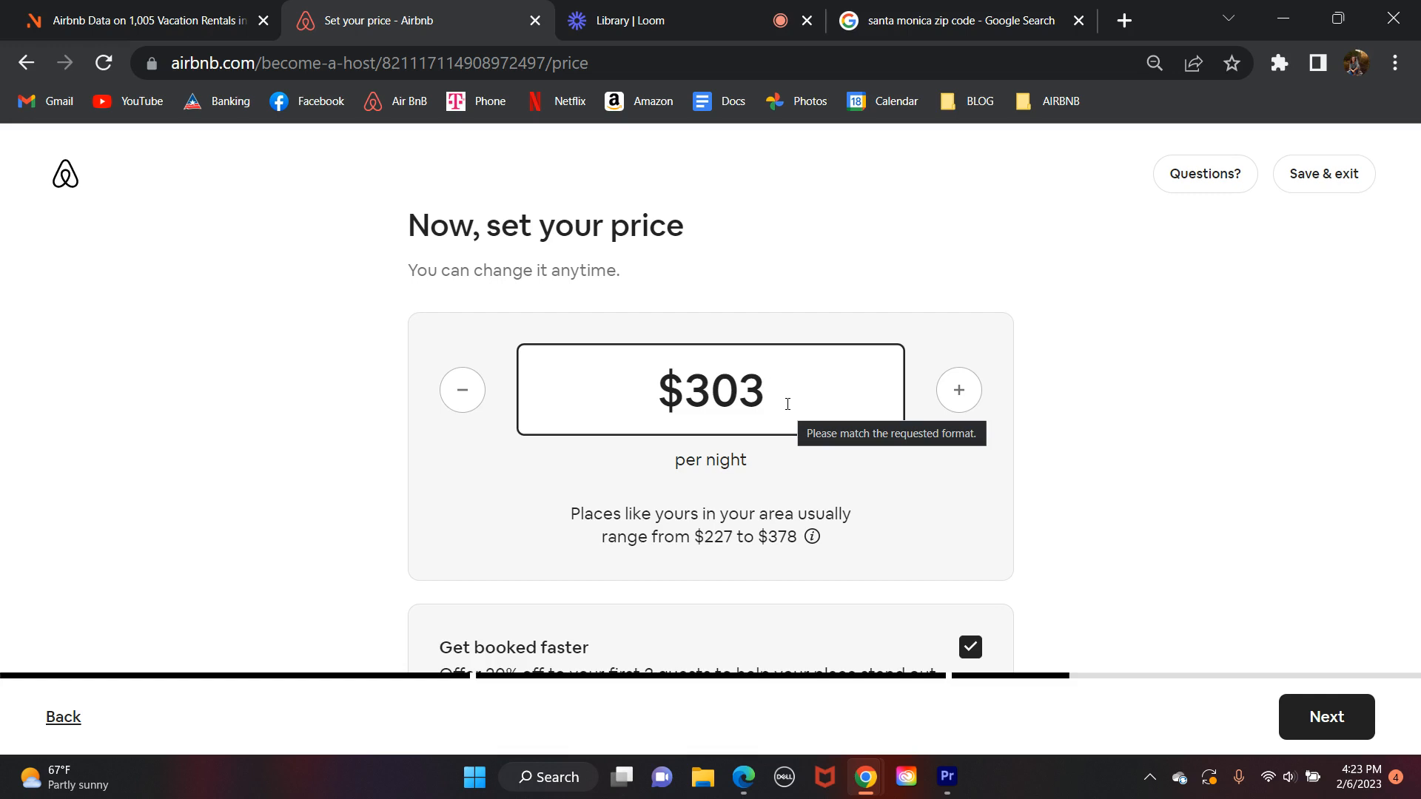
scroll(920, 277, down, 1)
scroll(919, 277, up, 1)
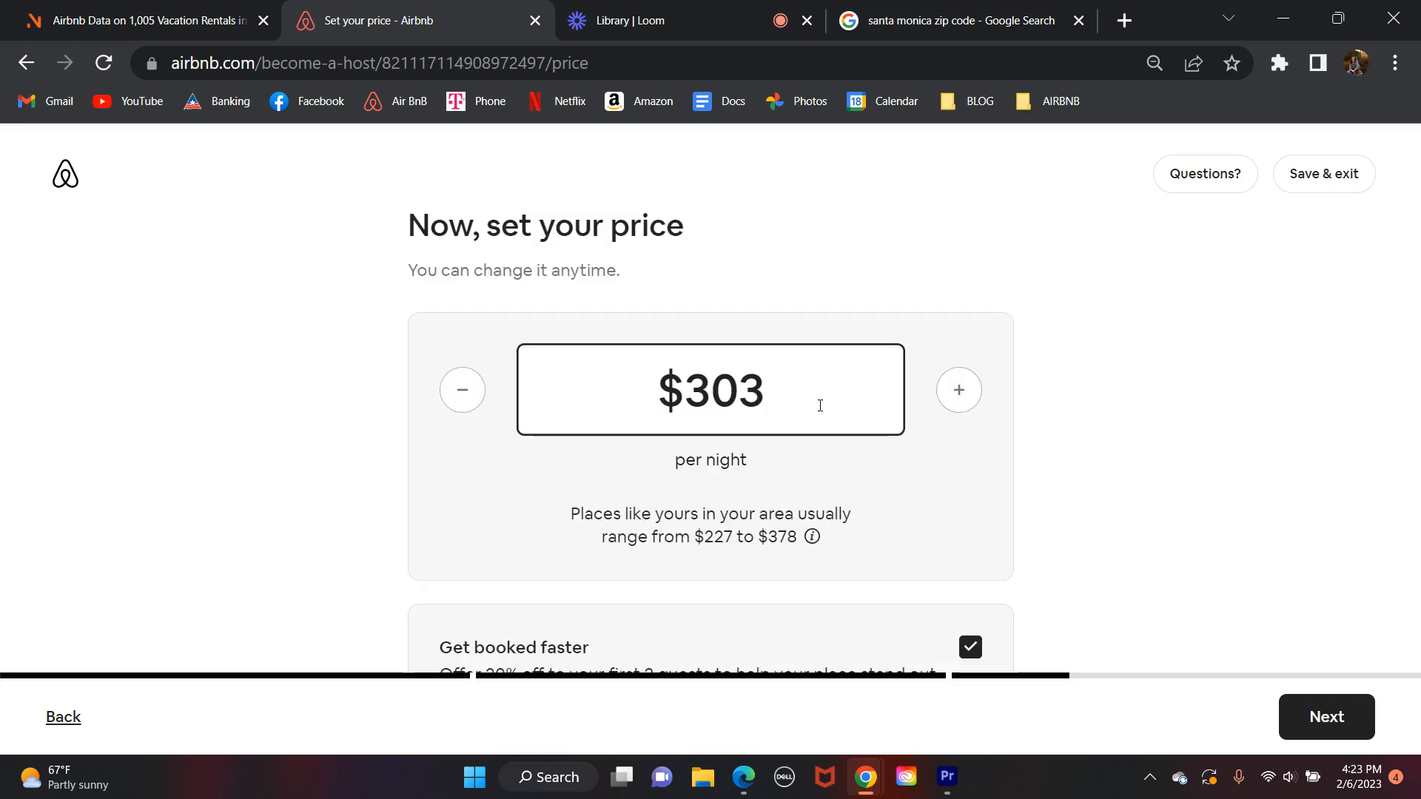
scroll(837, 390, down, 1)
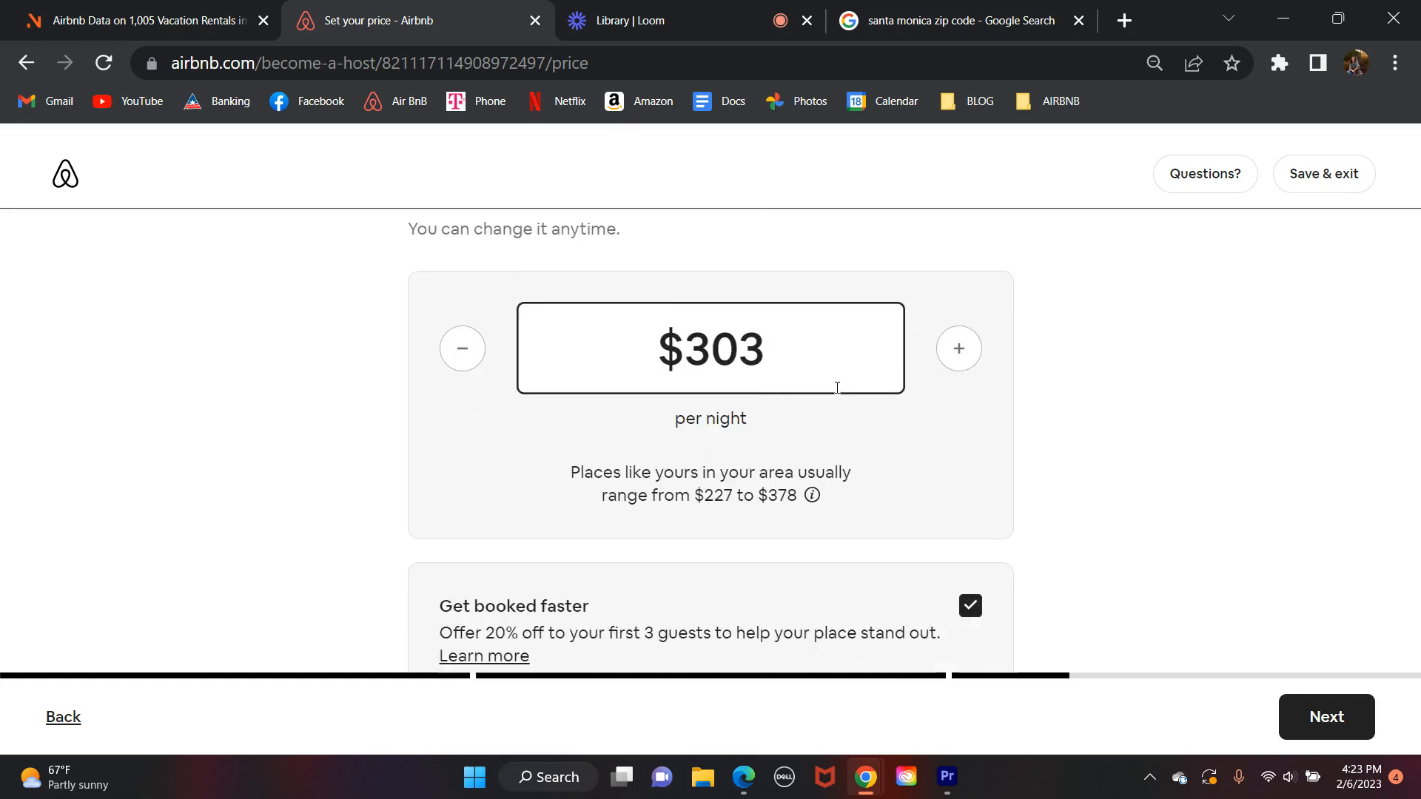
scroll(836, 388, down, 1)
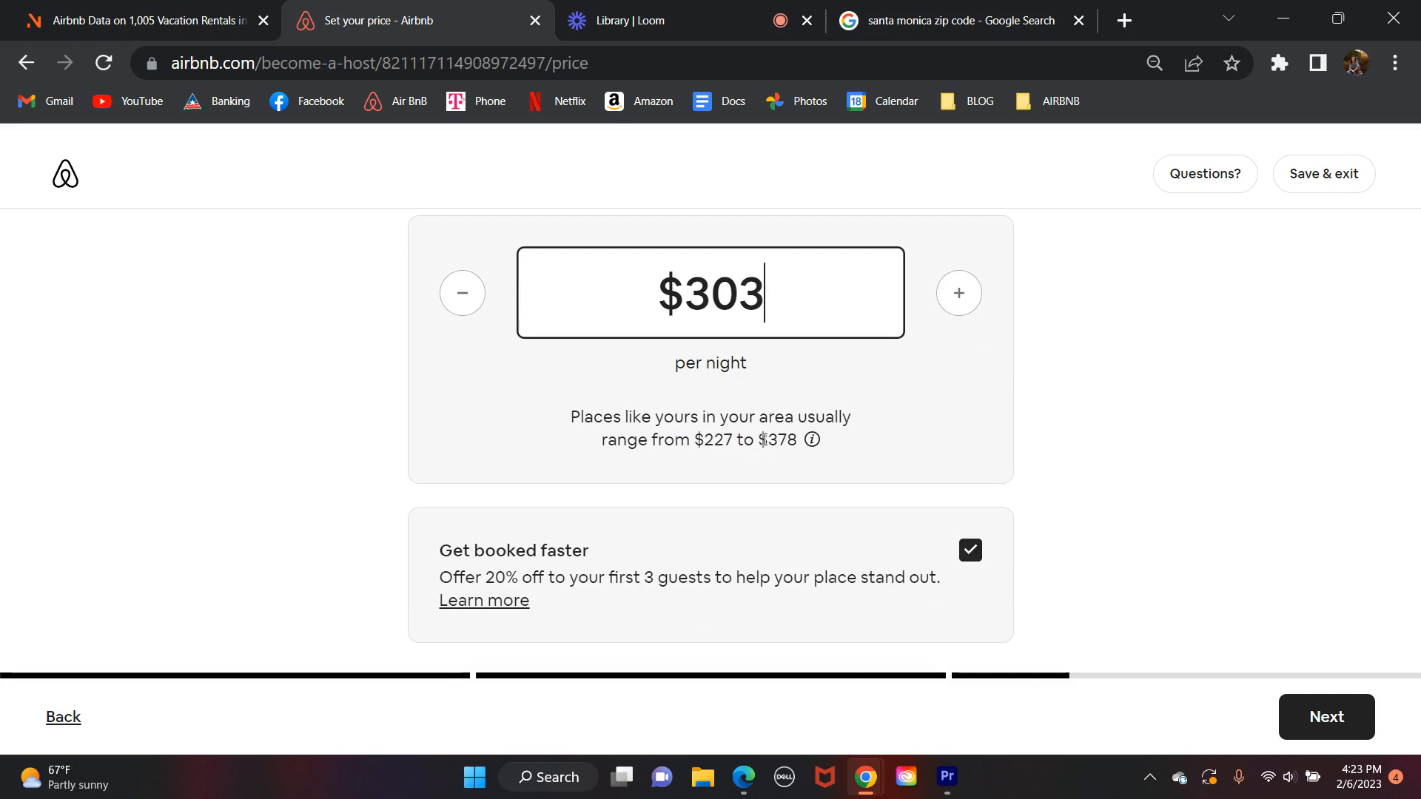
scroll(841, 535, down, 1)
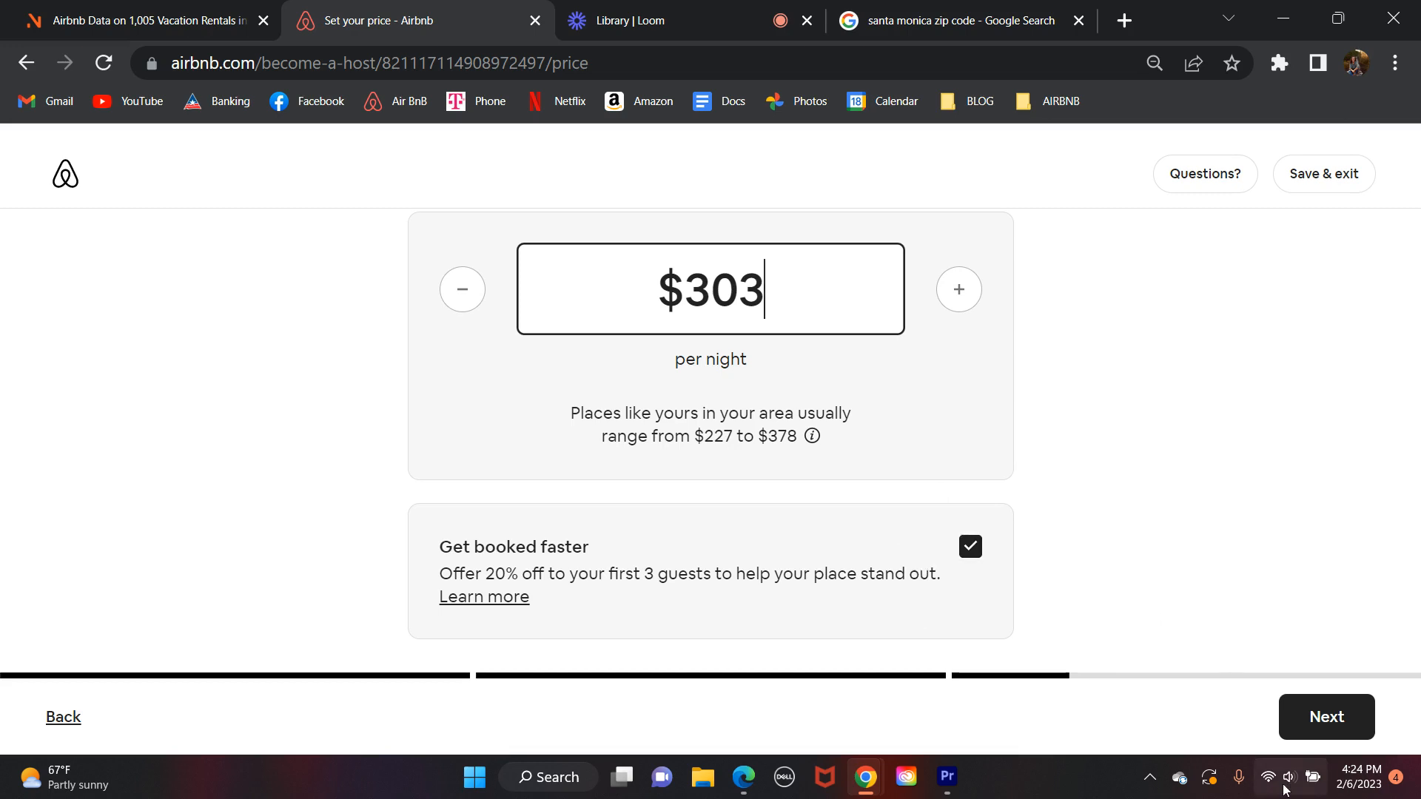
click(1317, 738)
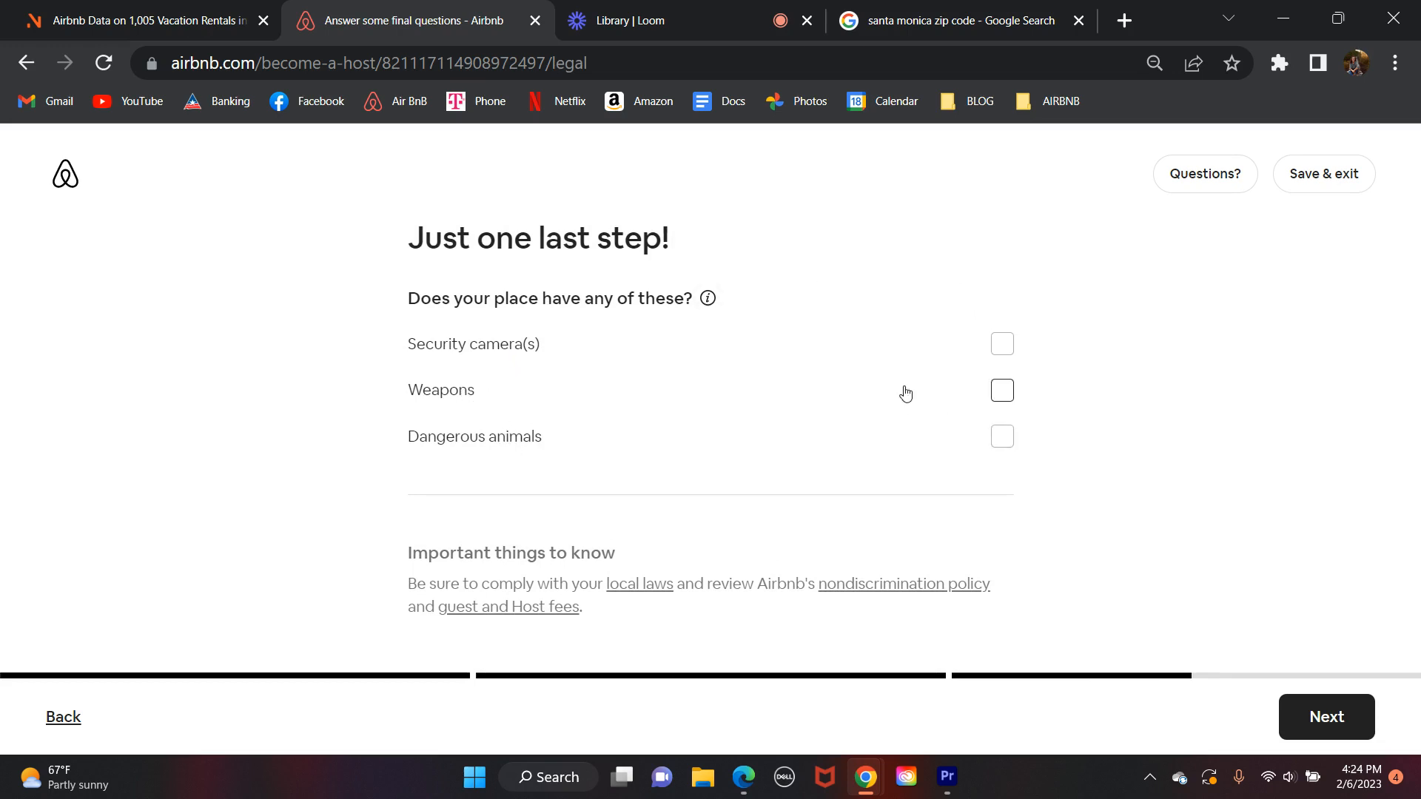
click(1337, 718)
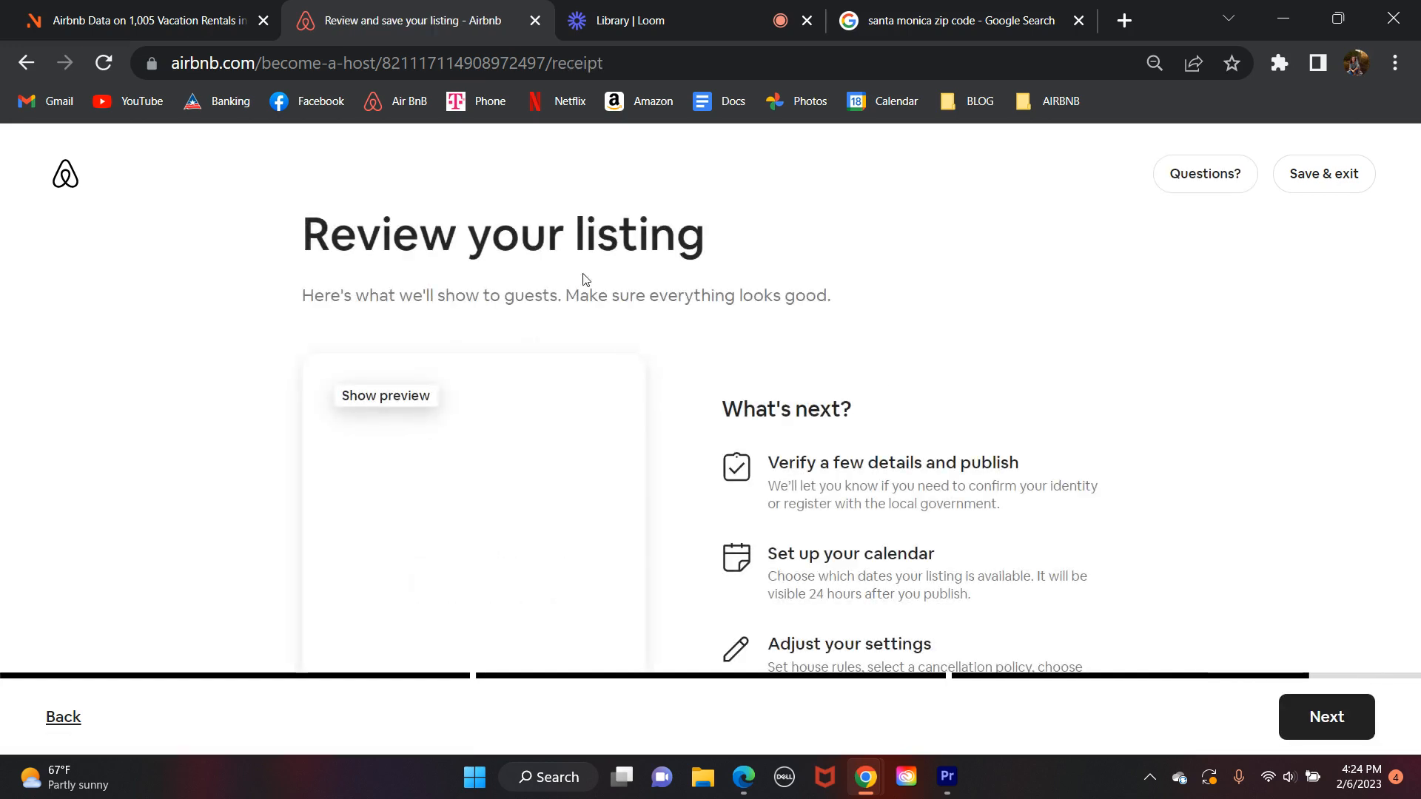
Step: Review the listing summary, submit the listing and proceed from the welcome page to get started with hosting
scroll(555, 276, down, 2)
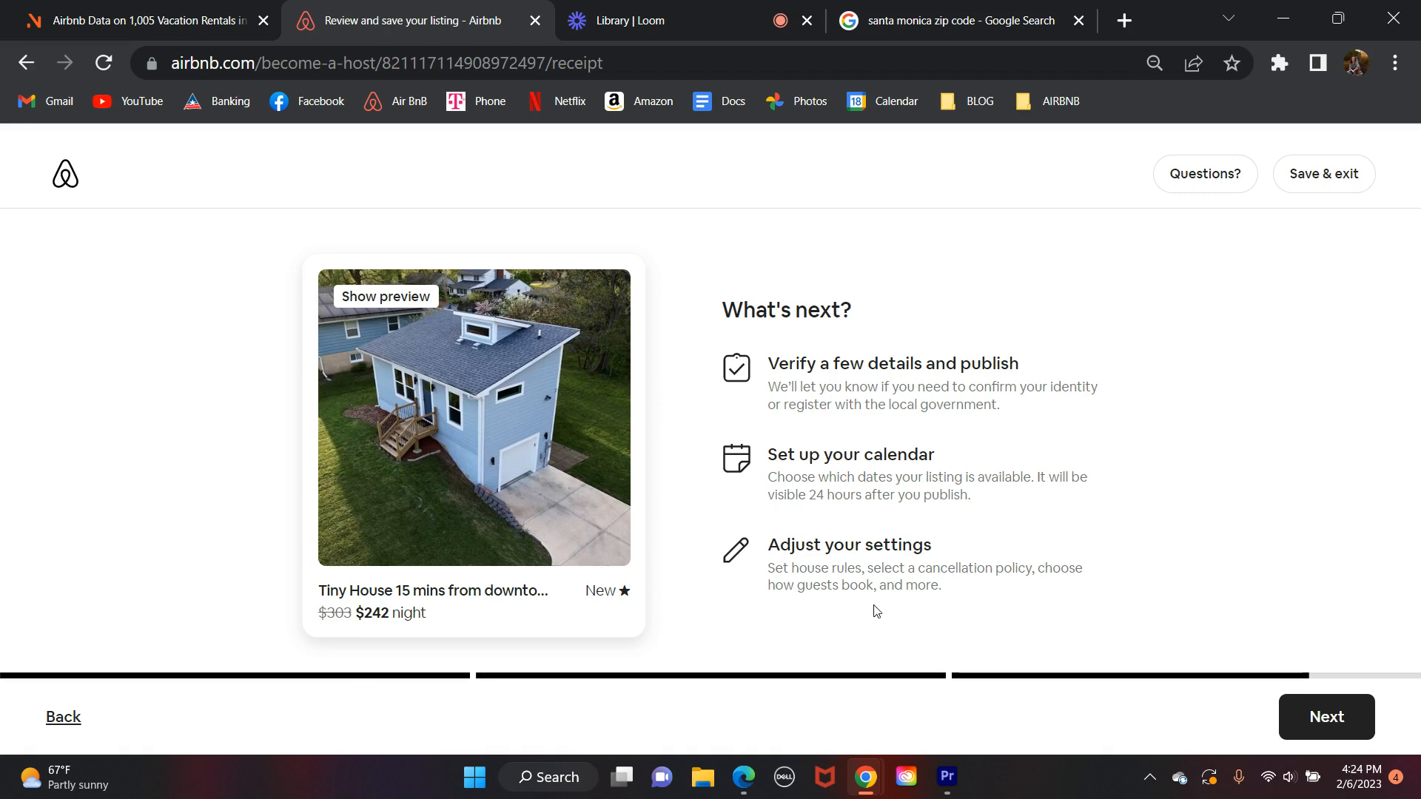
click(1340, 709)
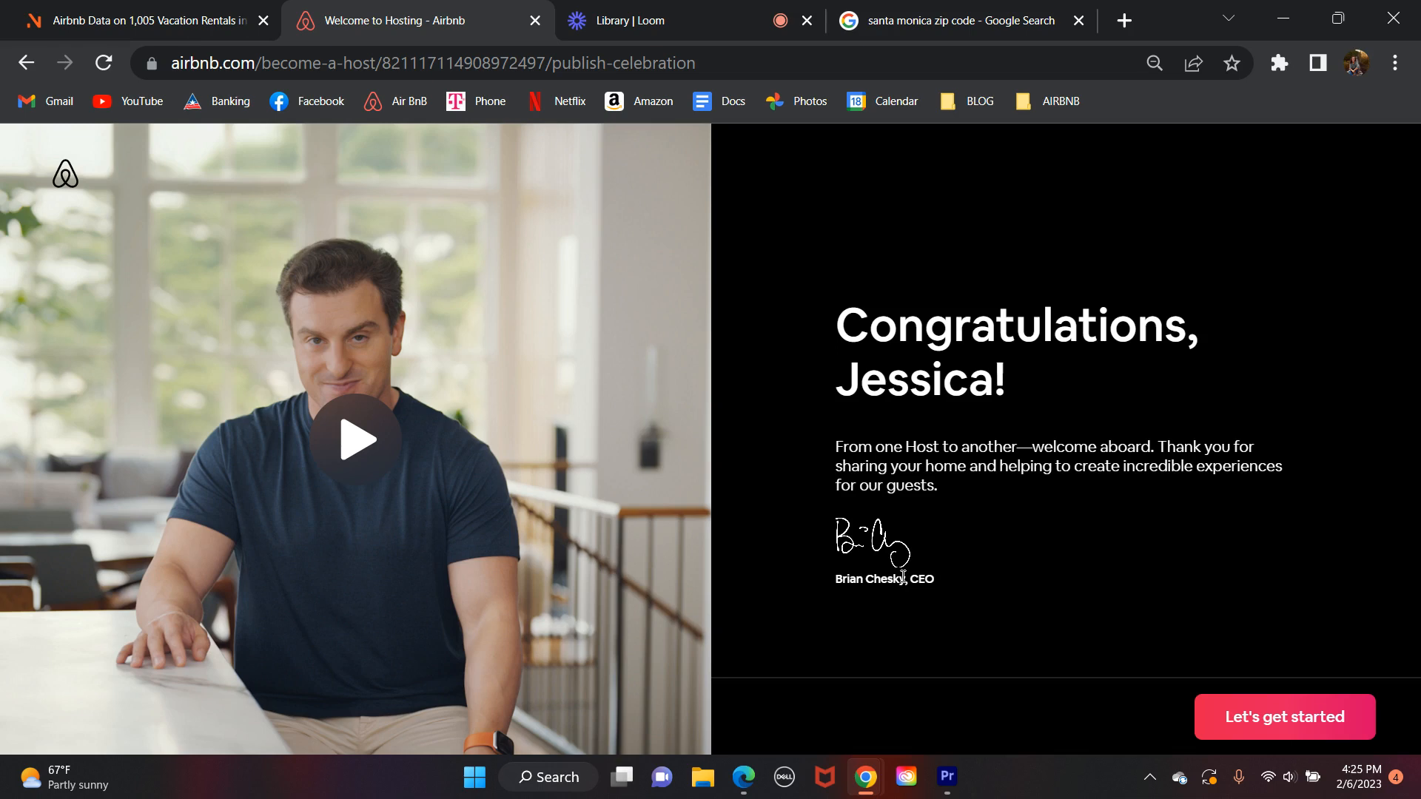
click(1250, 724)
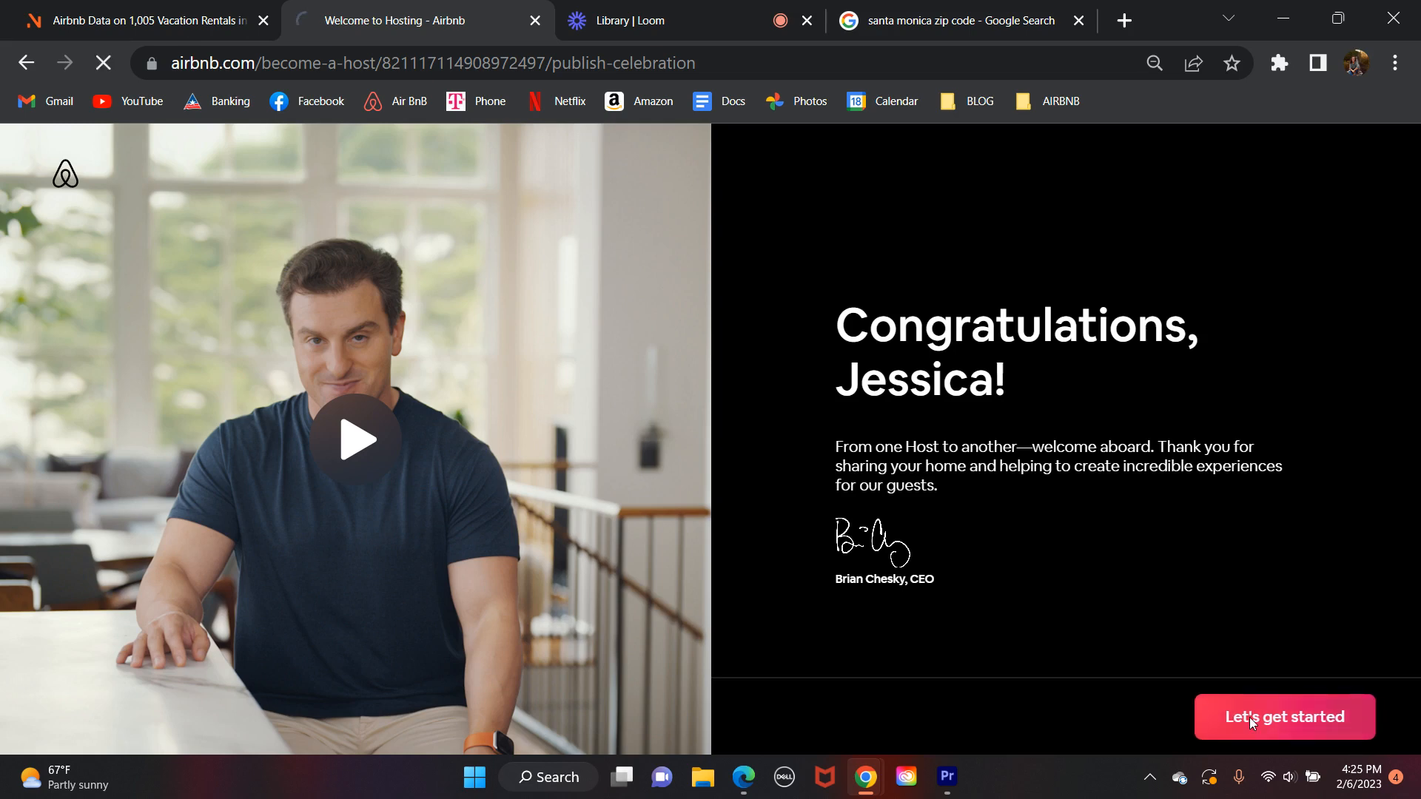